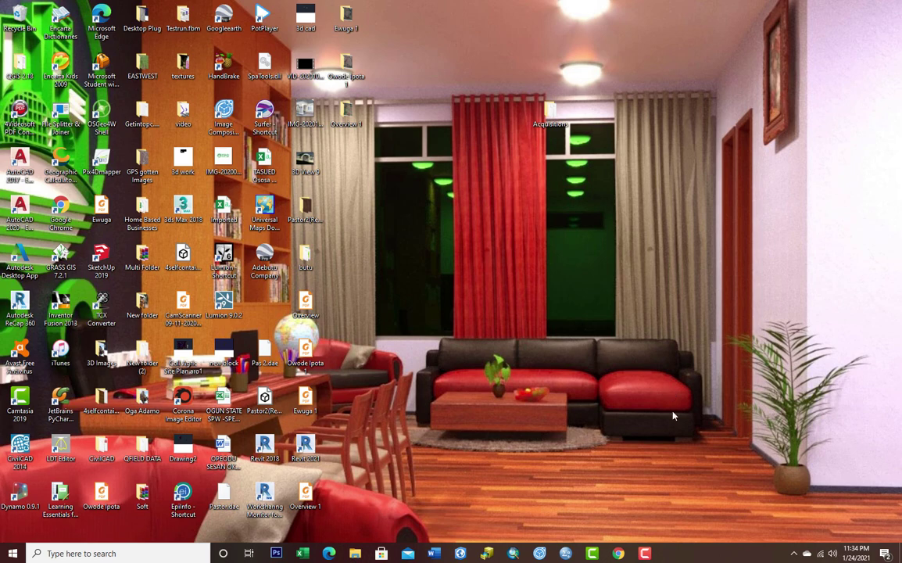
Check the open ArcMap and ArcCatalog windows, ending with a switch to the untitled ArcMap document.
click(512, 553)
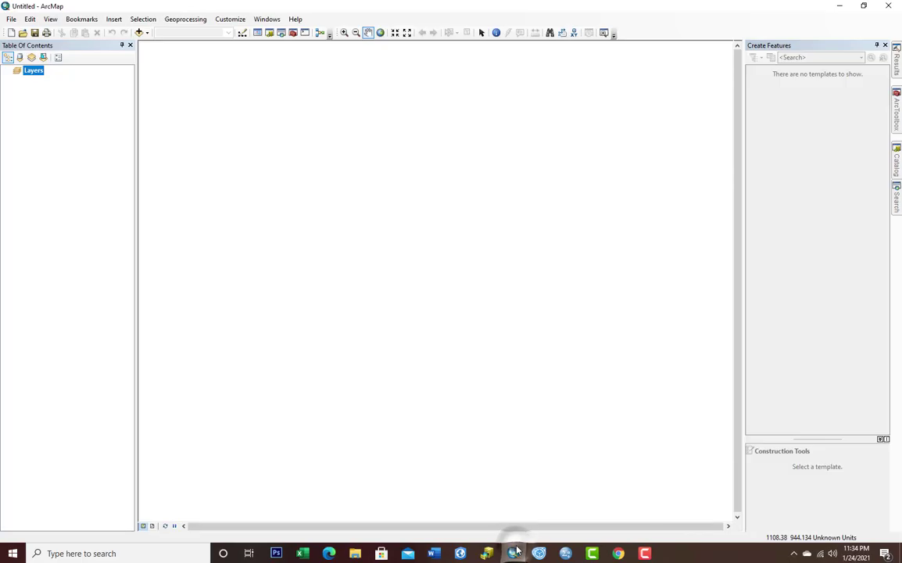
click(487, 553)
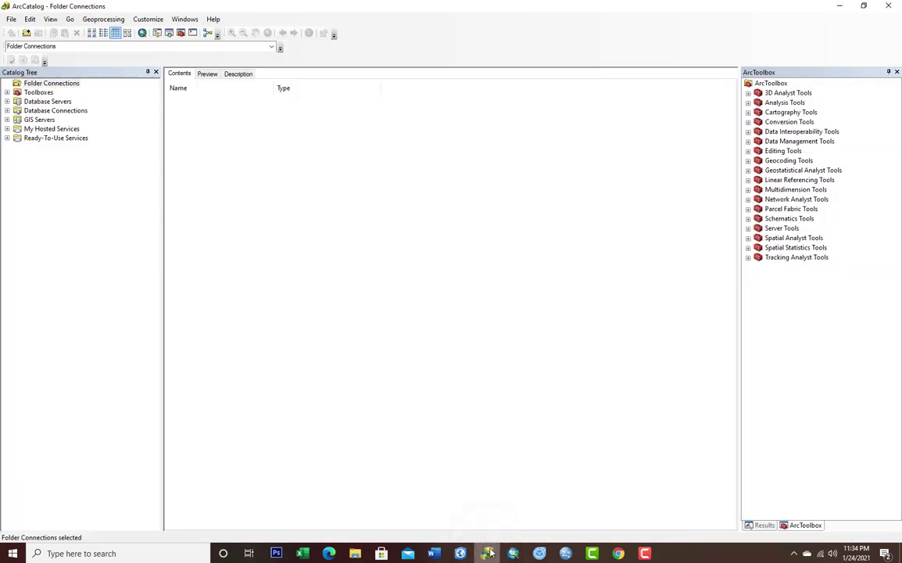
click(838, 7)
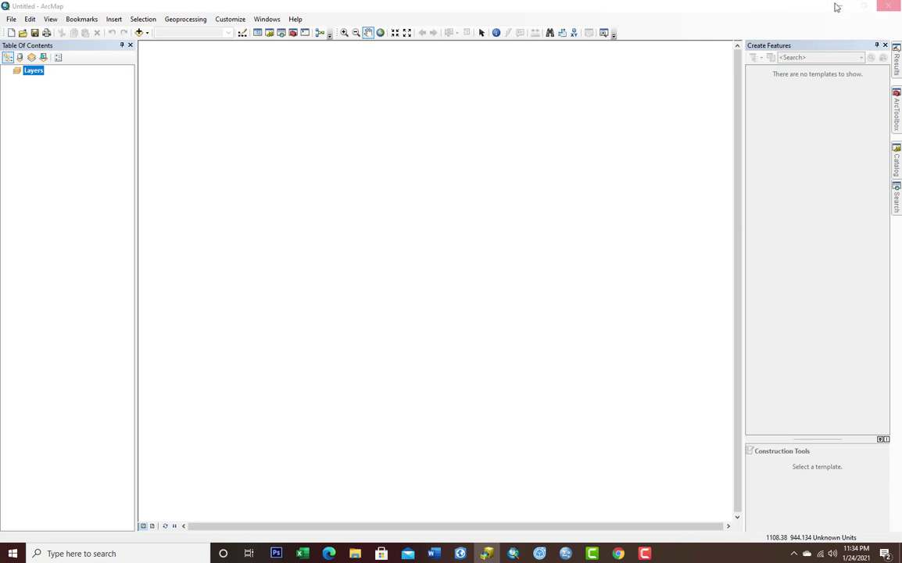
click(554, 212)
key(super+d)
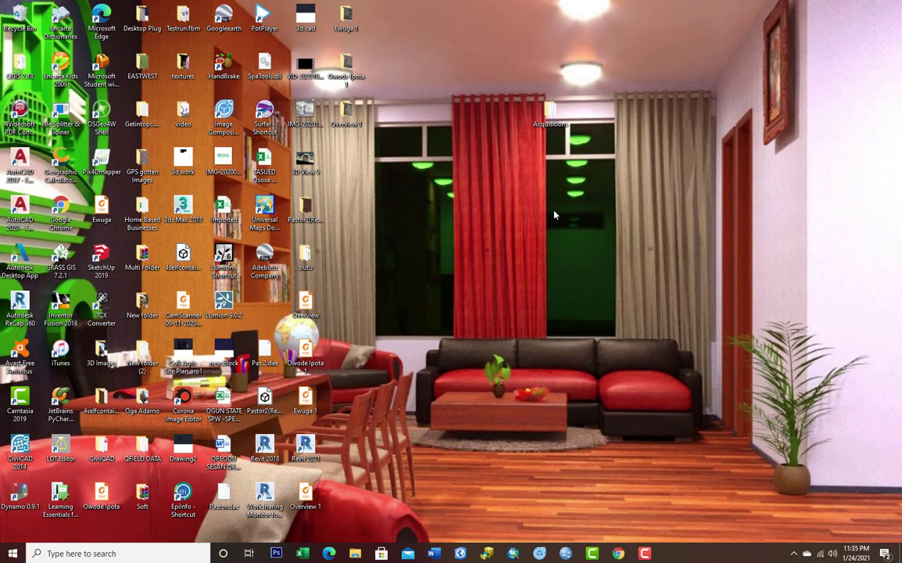
click(495, 554)
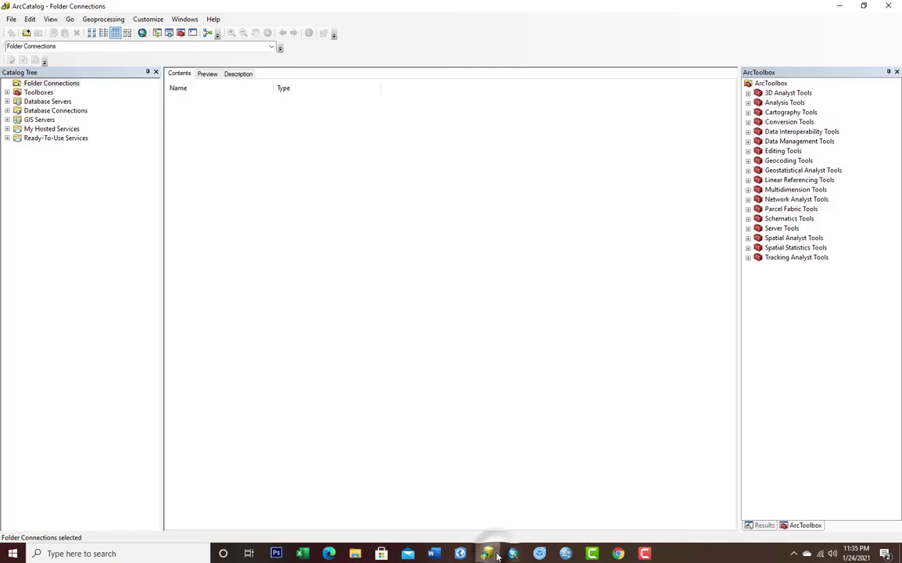
click(496, 553)
click(513, 554)
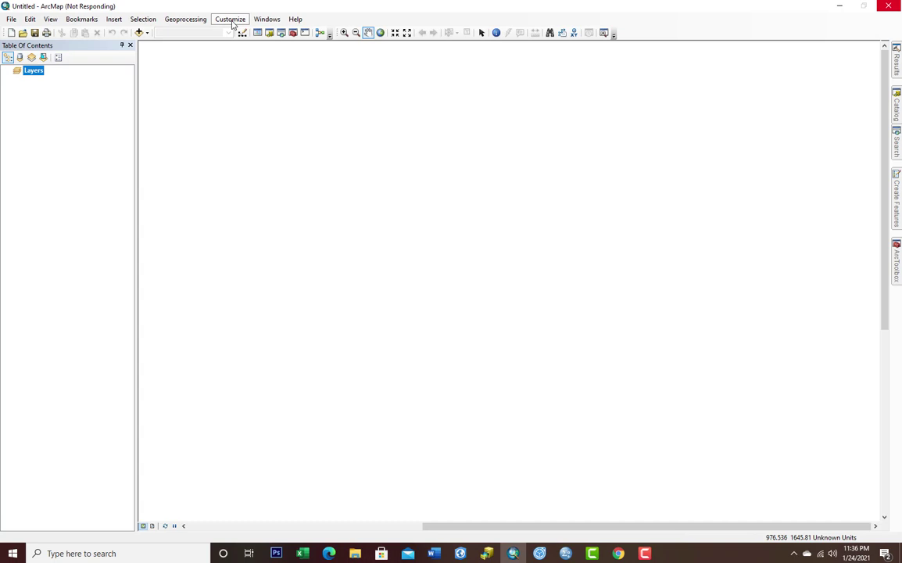
Look through the available customization commands, including Toolbars, Add-In Manager, Style Manager and ArcMap Options.
click(232, 20)
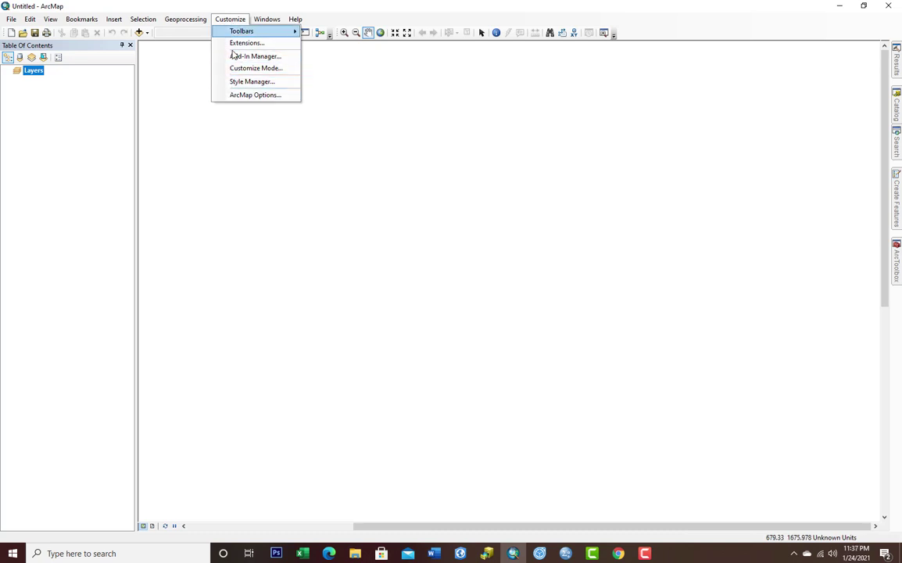
mouse_move(239, 32)
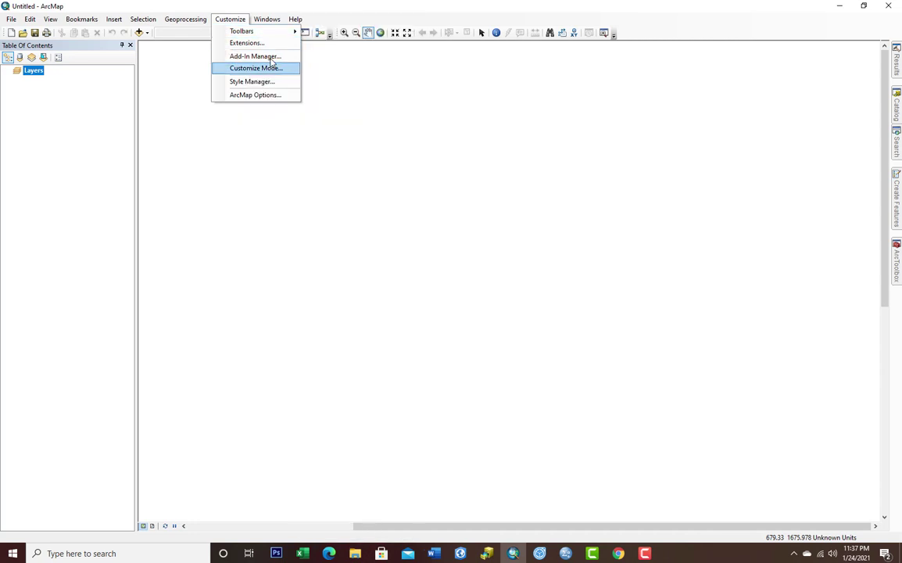
key(Down)
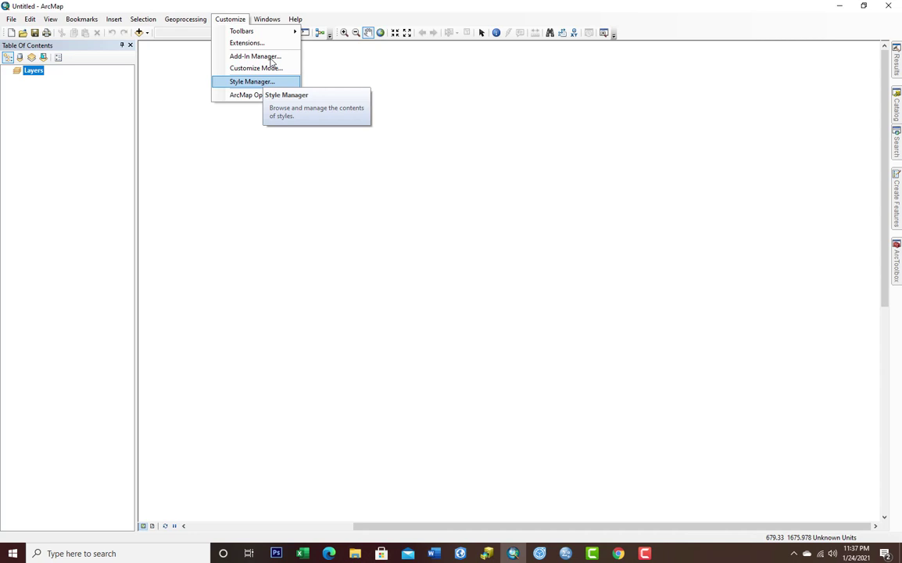
key(Down)
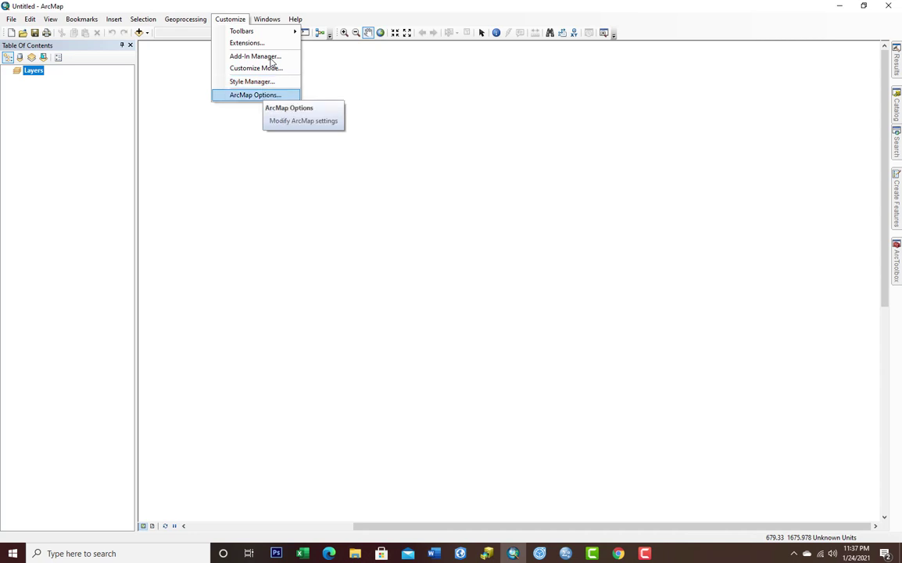
key(Up)
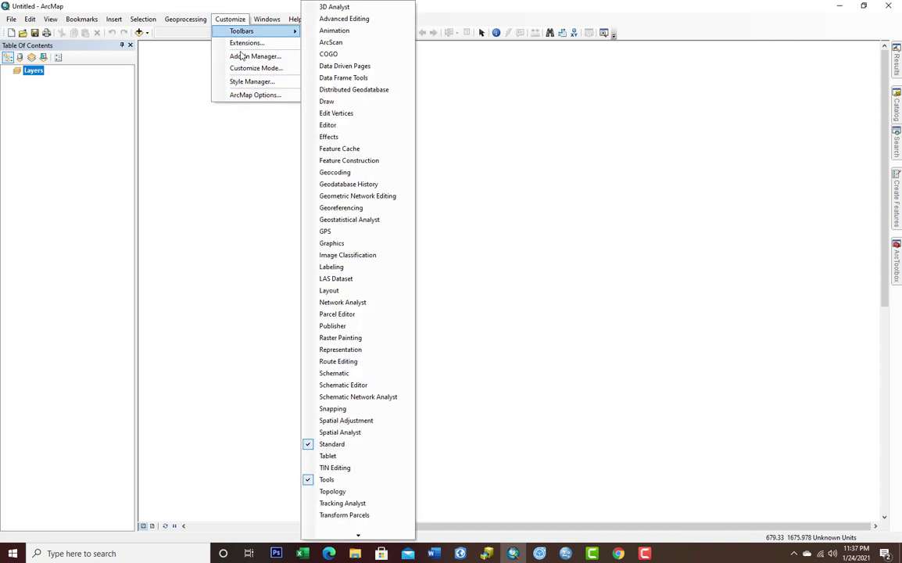
key(Down)
key(Down)
key(Down)
key(Down)
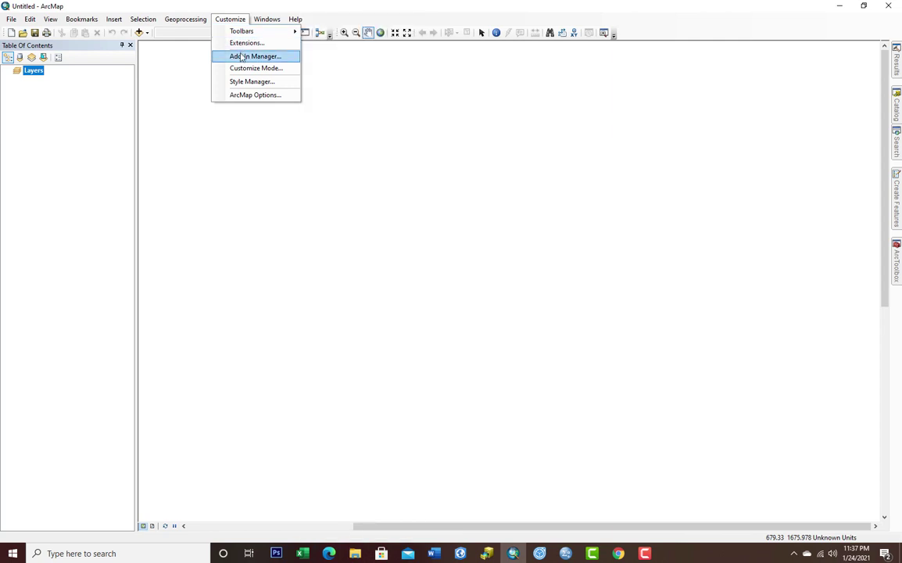
key(Down)
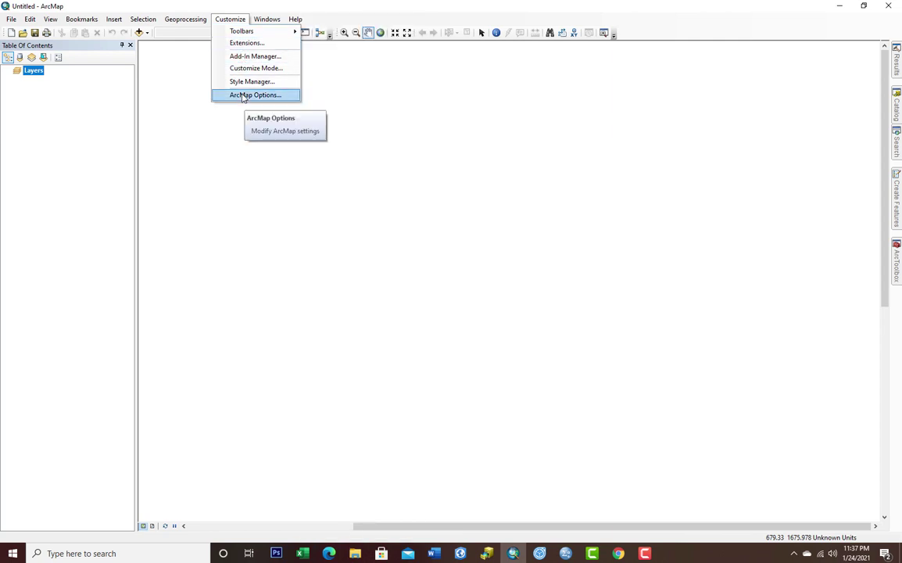
key(Up)
key(Up)
key(Up)
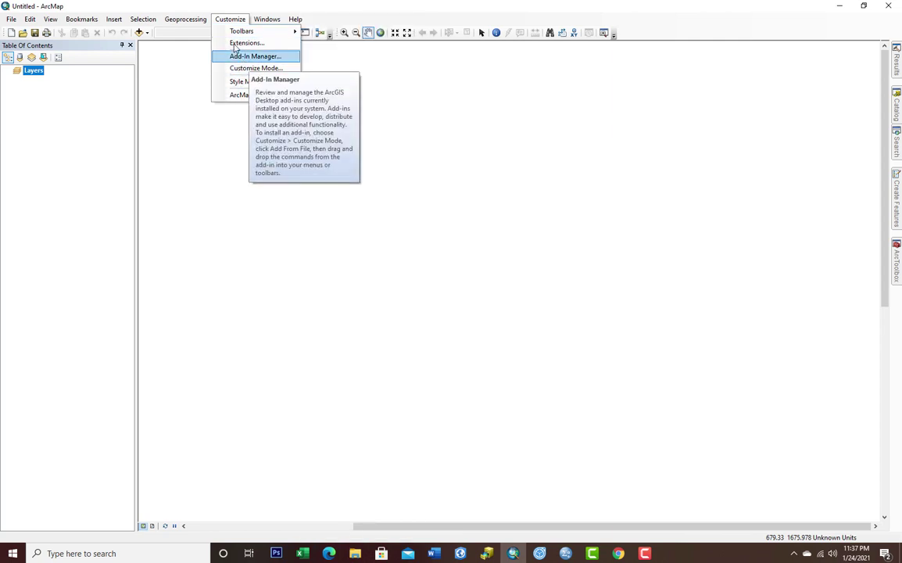
Enable the 3D Analyst, ArcScan, Geostatistical Analyst, Network Analyst, Publisher, Schematics, Spatial Analyst and Tracking Analyst extensions.
key(Up)
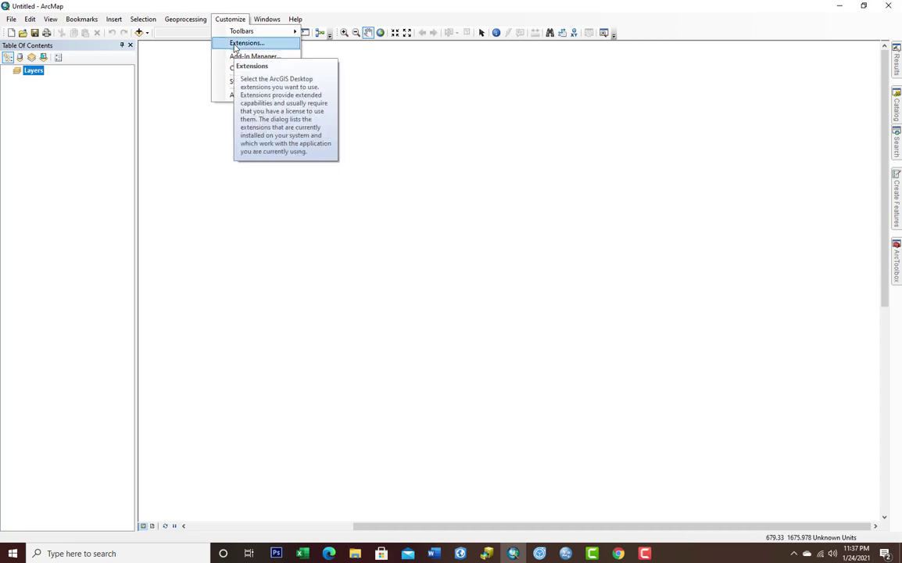
key(Return)
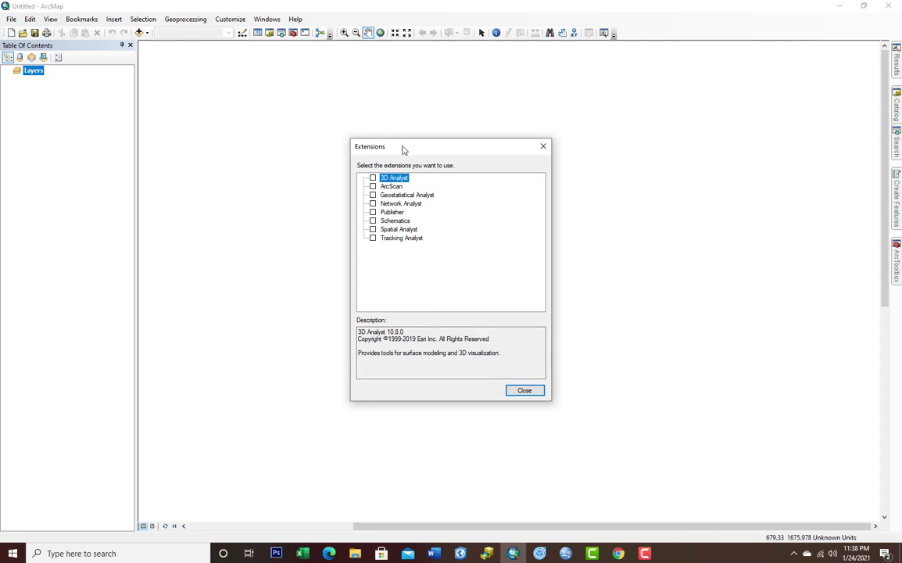
drag(403, 149, 414, 111)
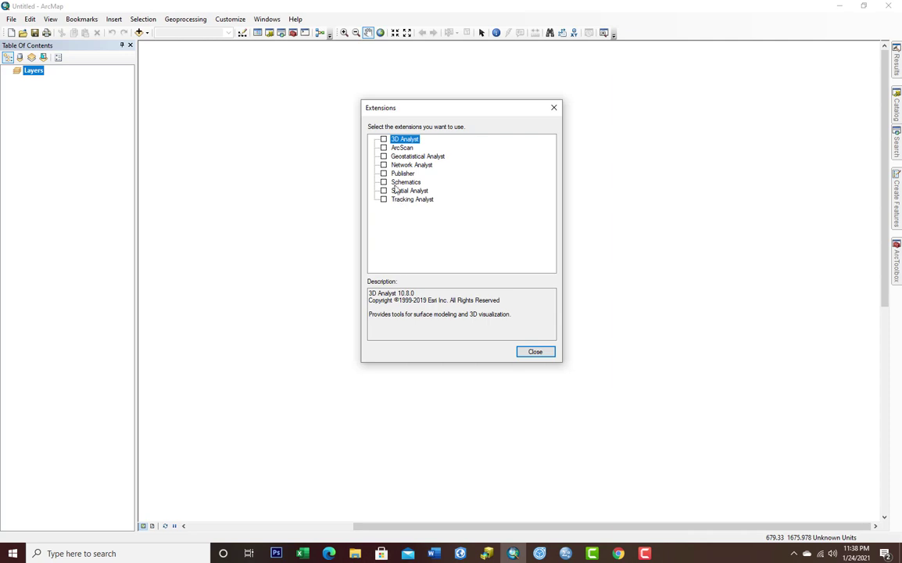
click(383, 139)
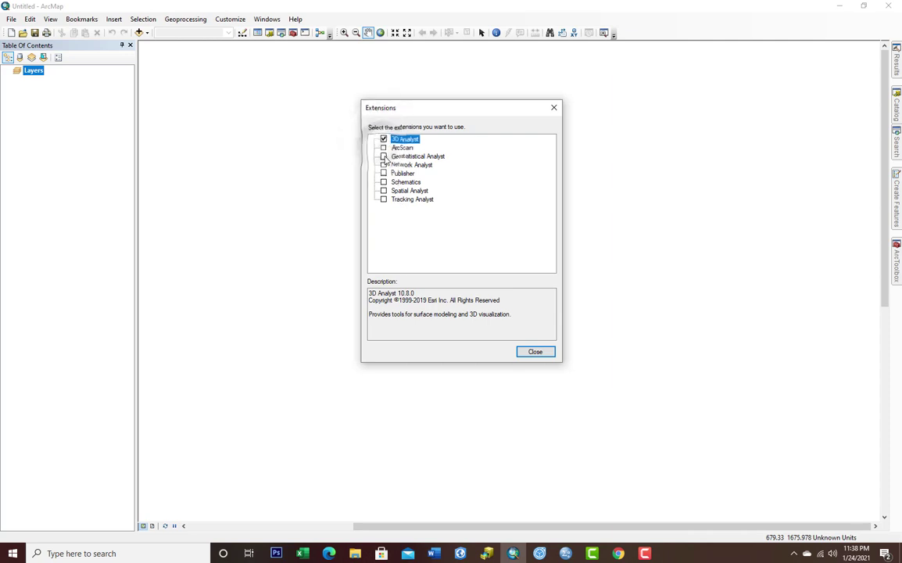
click(383, 148)
click(383, 156)
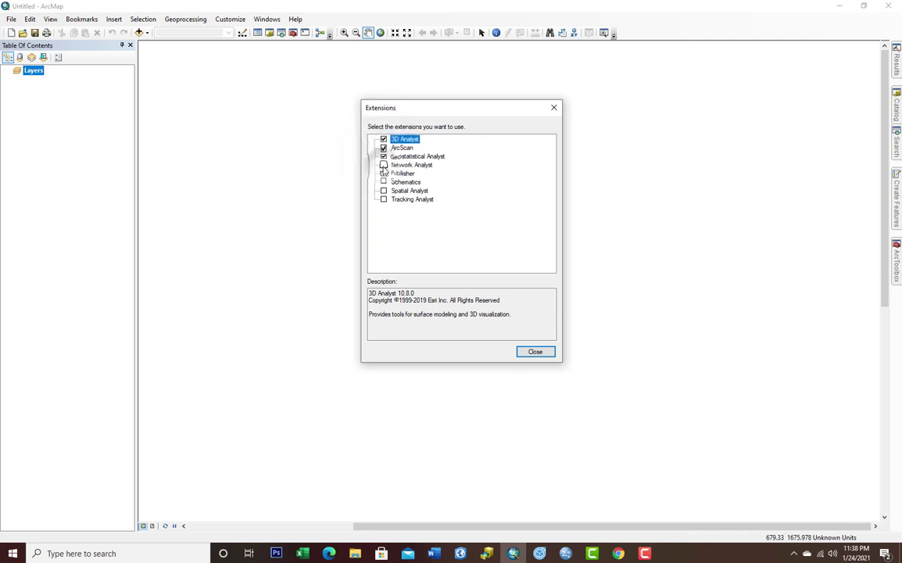
click(383, 165)
click(383, 174)
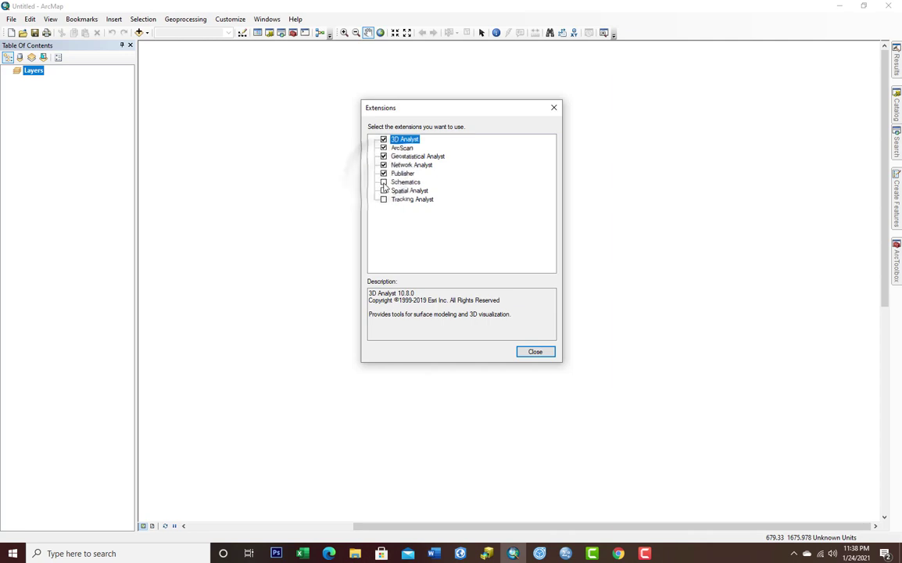
click(383, 182)
click(383, 190)
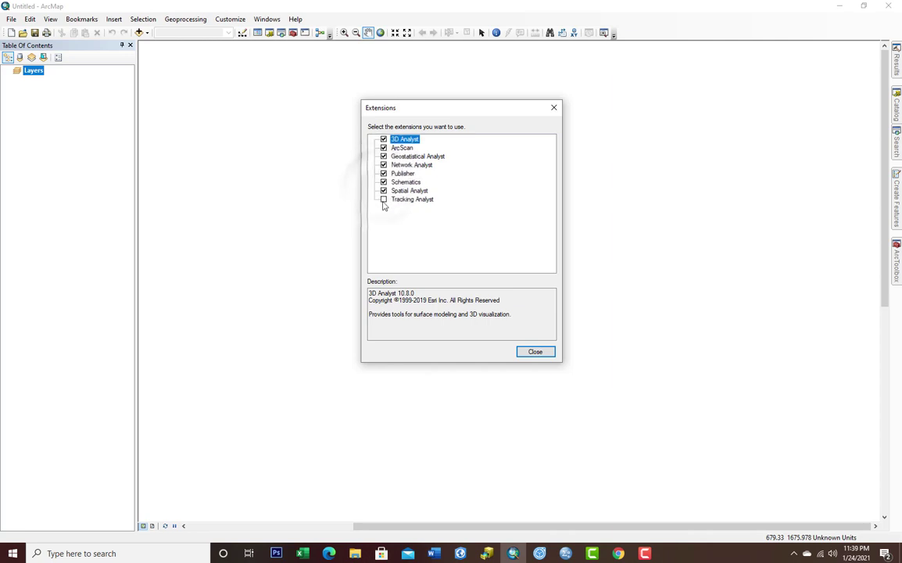
click(383, 199)
click(534, 352)
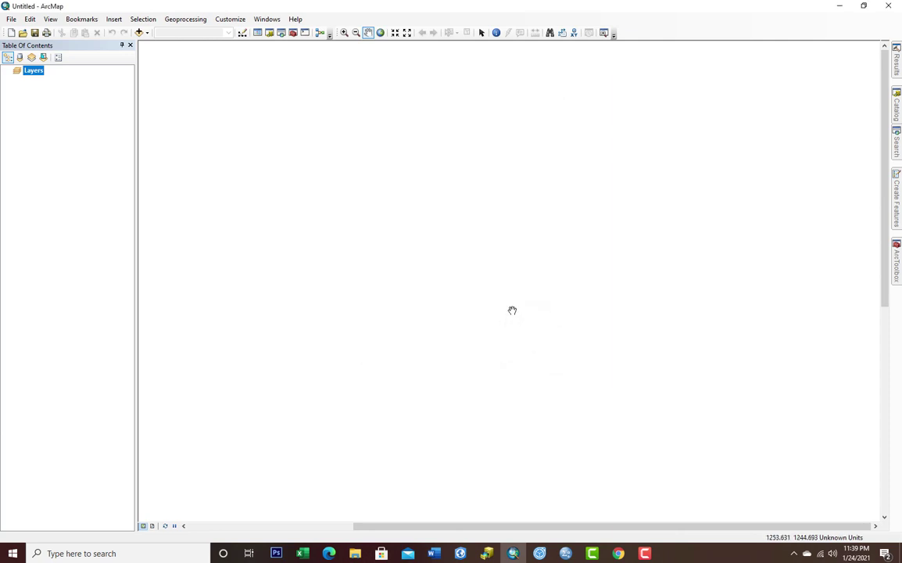
Review the list of available toolbars and show the Draw toolbar.
right_click(421, 22)
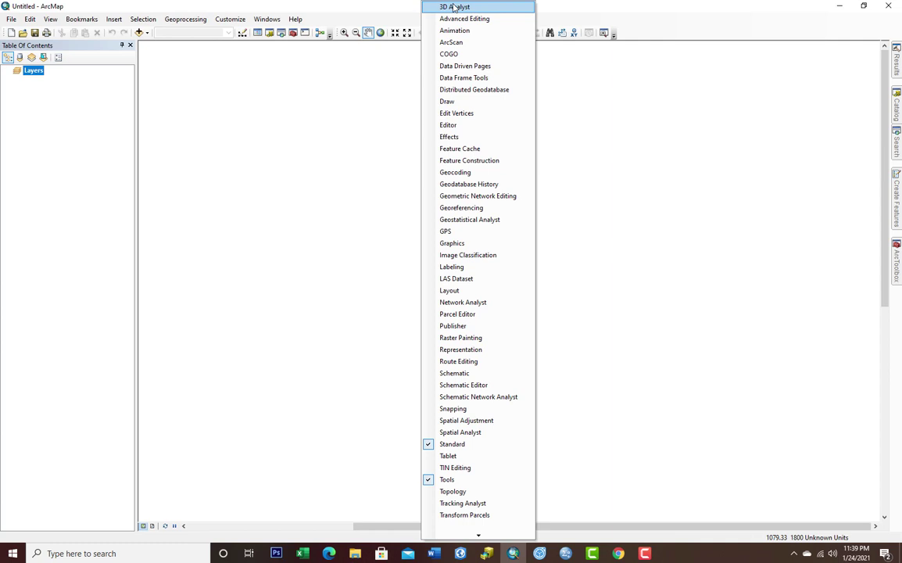
key(Down)
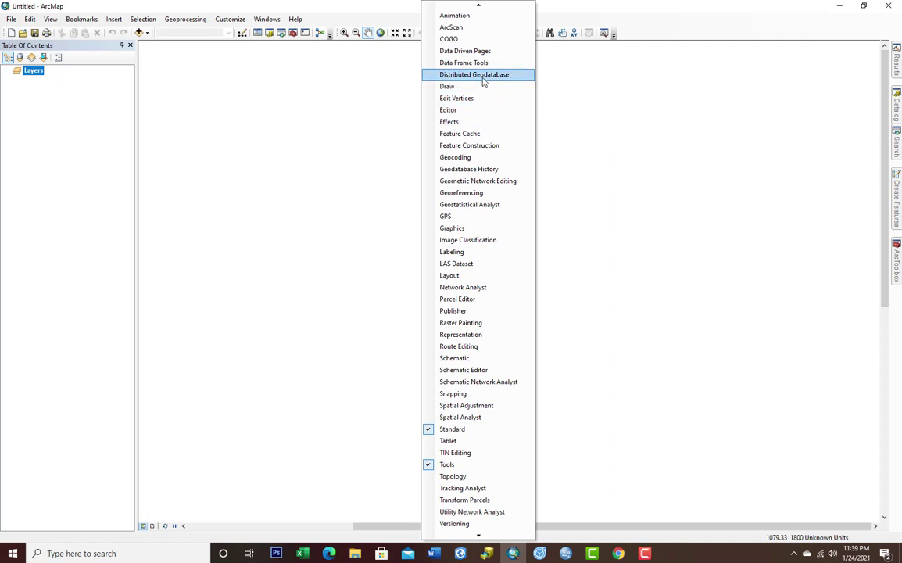
key(Up)
key(Up)
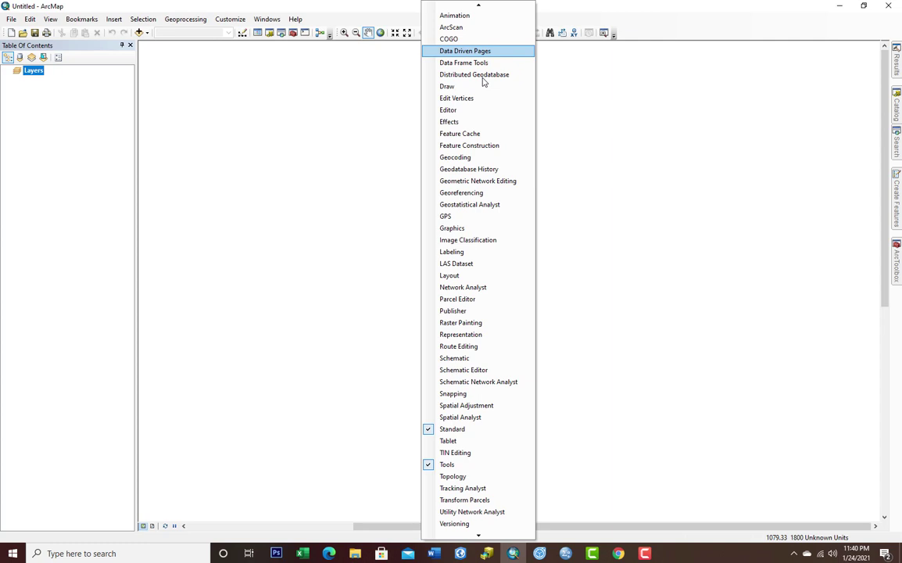
key(Down)
key(Down)
key(Down)
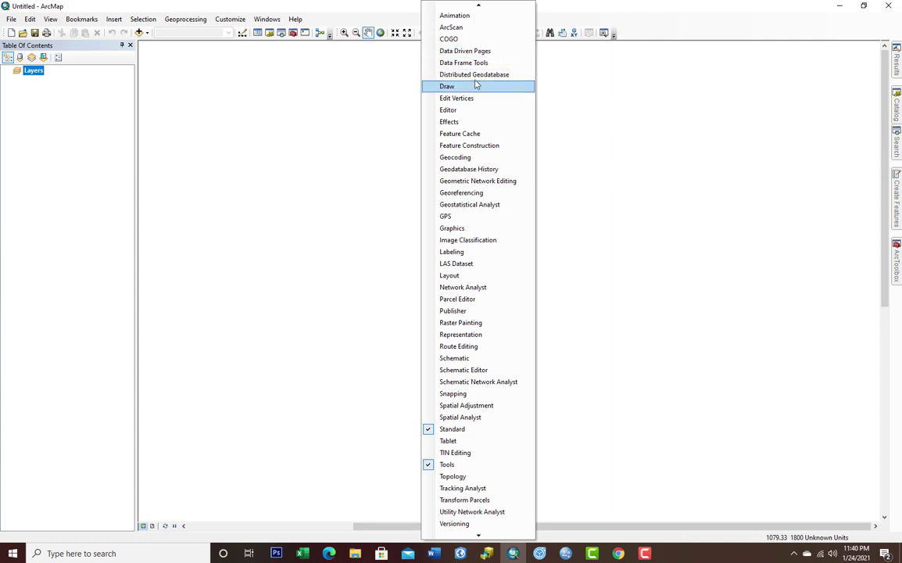
click(459, 87)
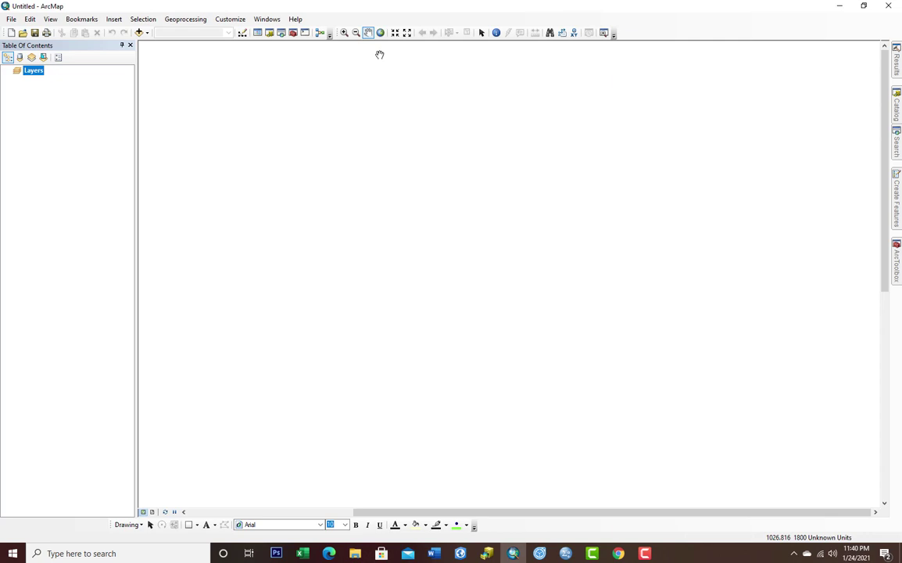
Show the Edit Vertices and Editor toolbars.
right_click(427, 24)
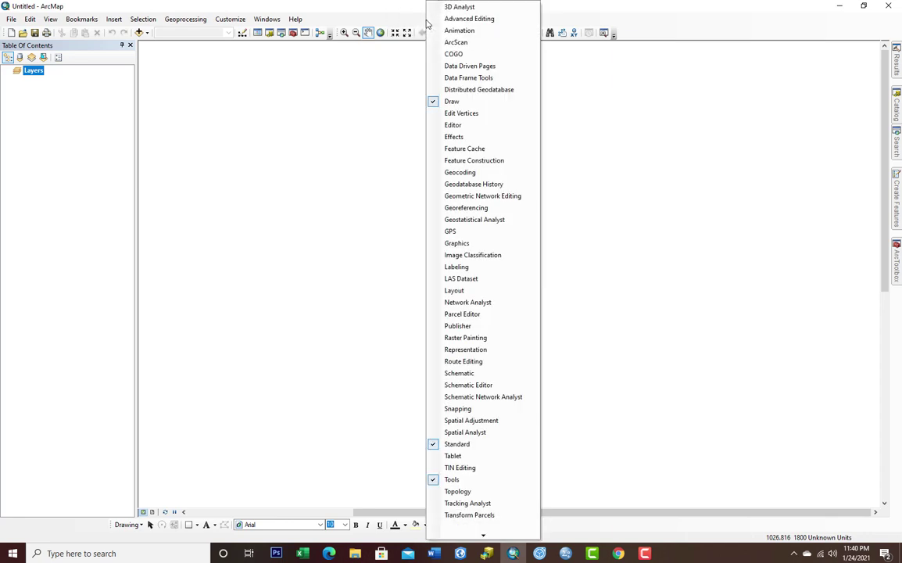
click(481, 114)
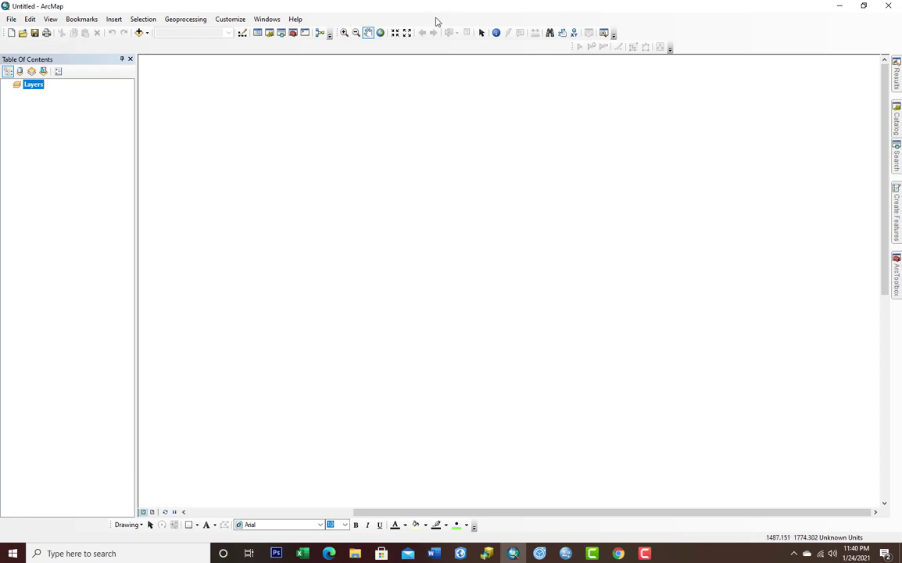
right_click(703, 24)
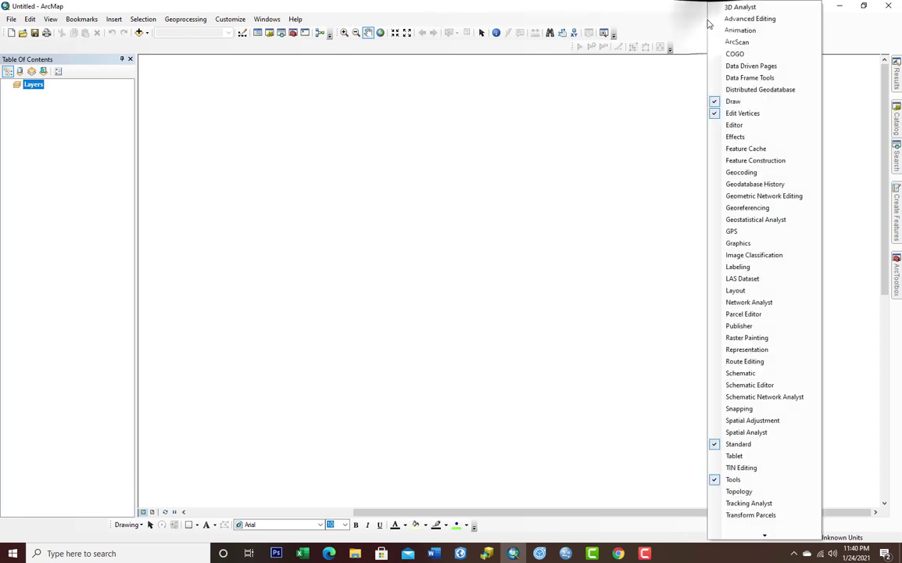
click(739, 124)
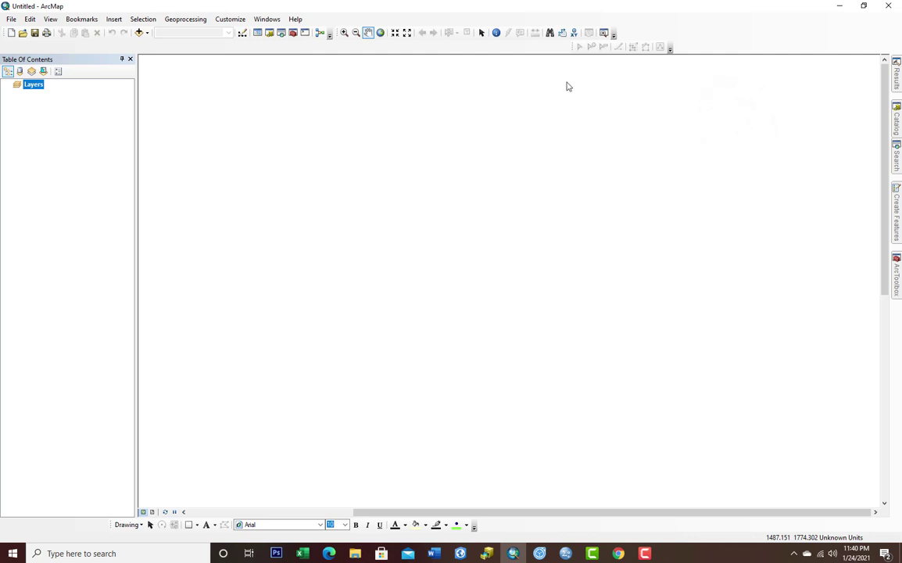
right_click(509, 13)
click(475, 92)
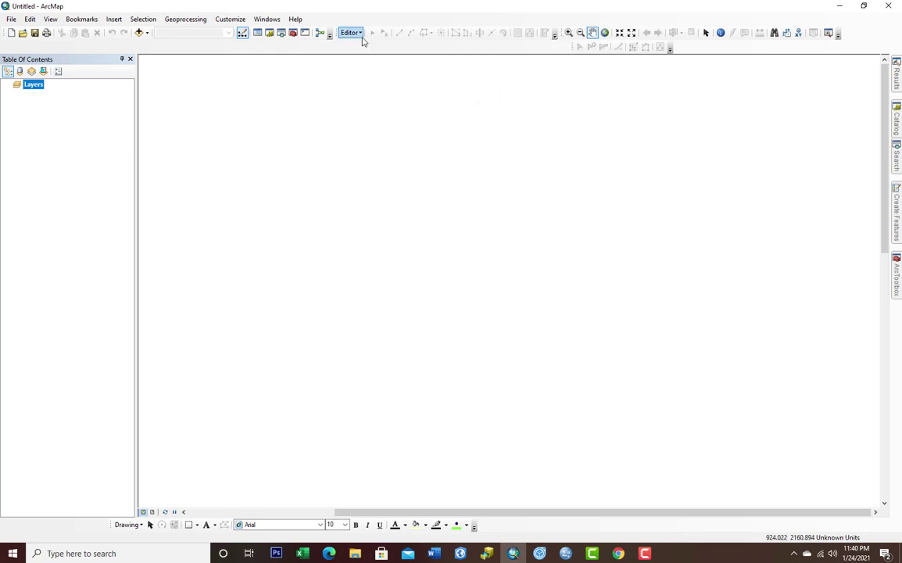
Show the Spatial Adjustment toolbar.
right_click(477, 11)
right_click(460, 22)
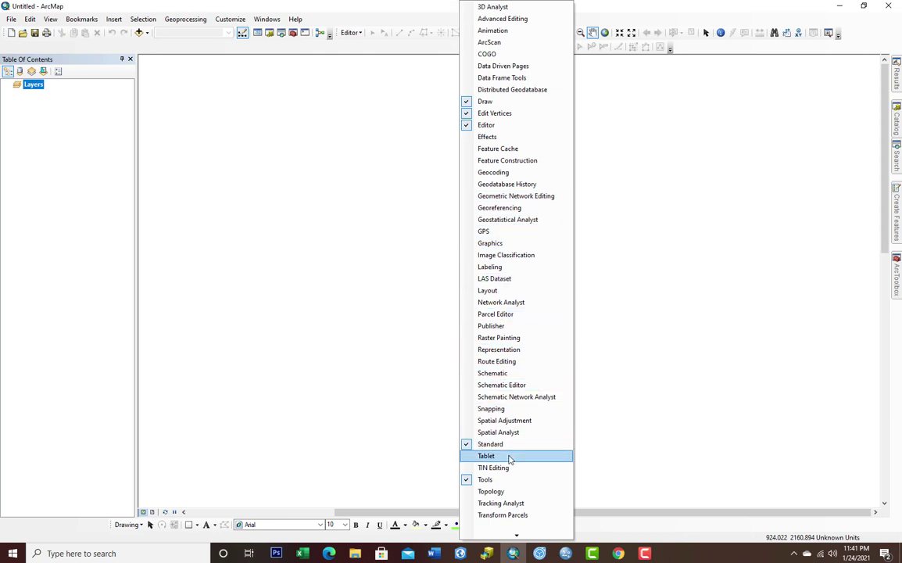
click(513, 416)
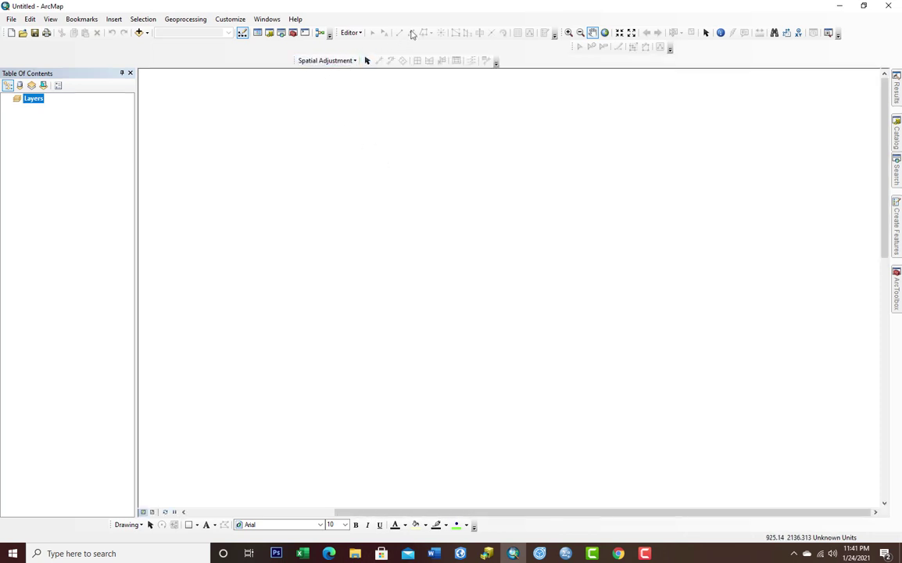
Show the Snapping and 3D Analyst toolbars.
right_click(451, 18)
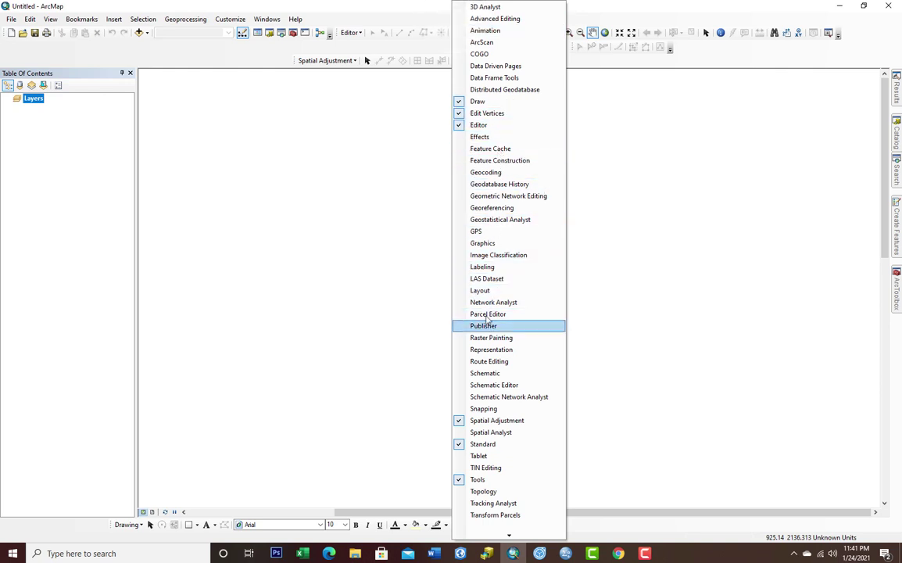
click(485, 409)
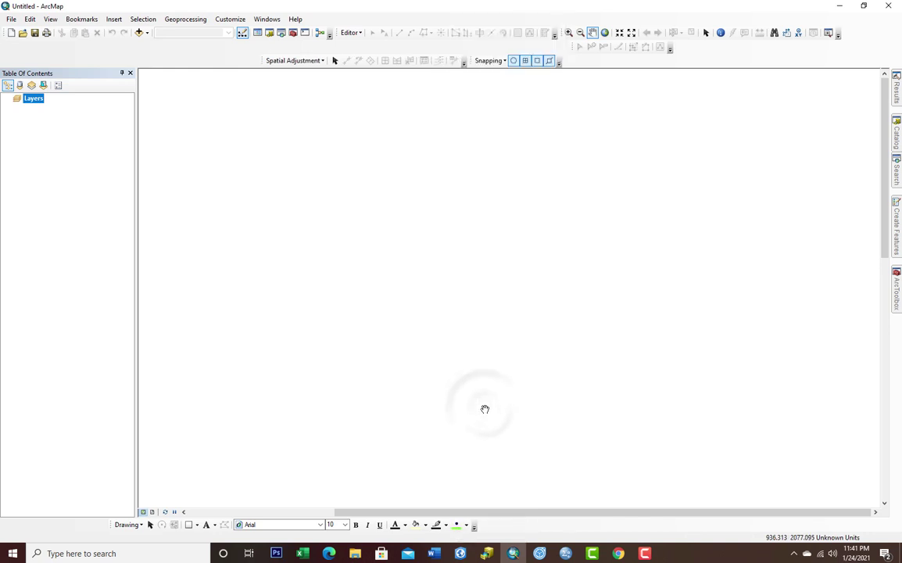
right_click(486, 11)
right_click(465, 25)
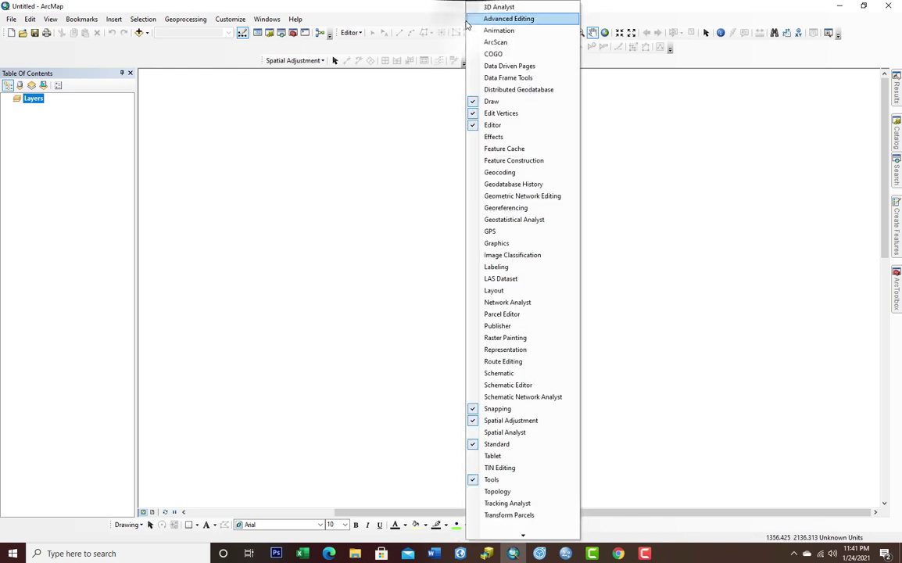
click(504, 10)
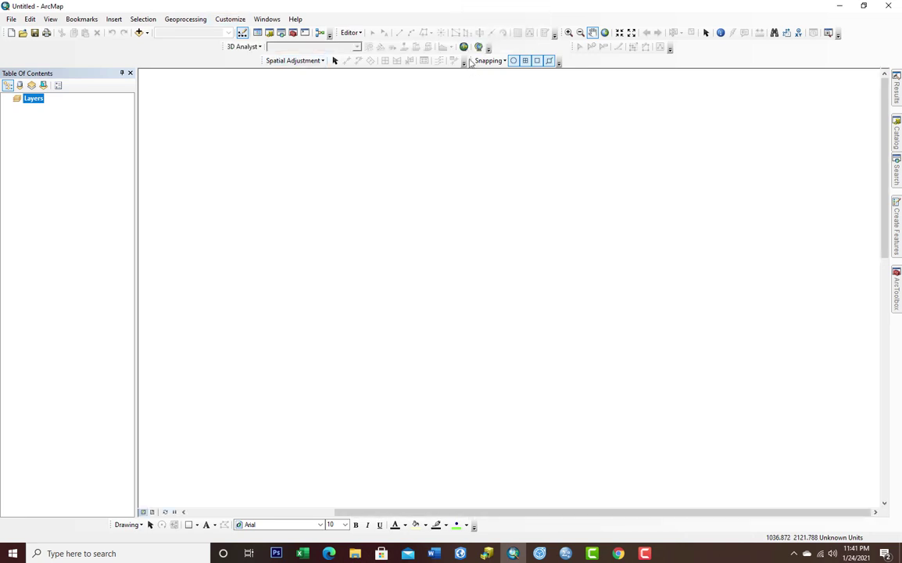
Show the Graphics toolbar and dock it in the toolbar row directly after the Snapping toolbar.
right_click(451, 16)
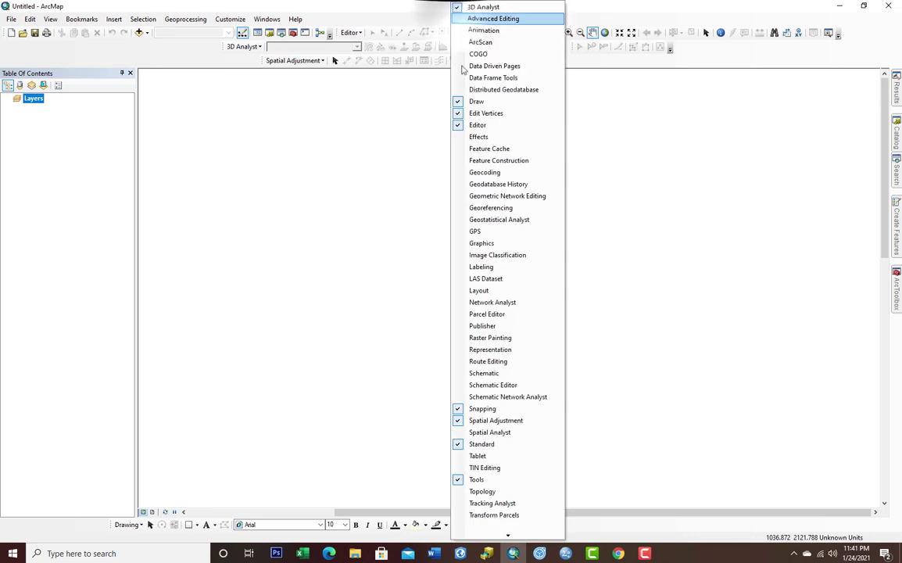
click(482, 243)
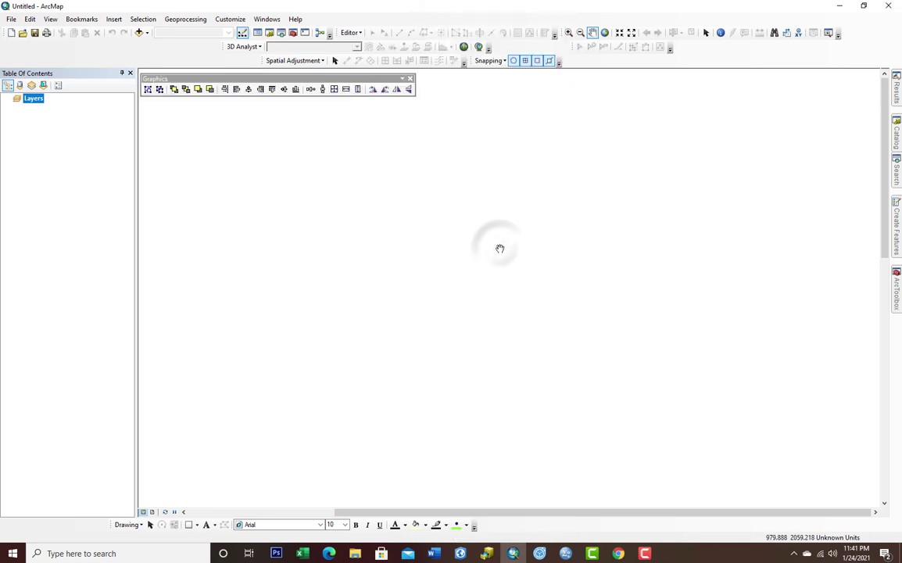
drag(220, 79, 660, 61)
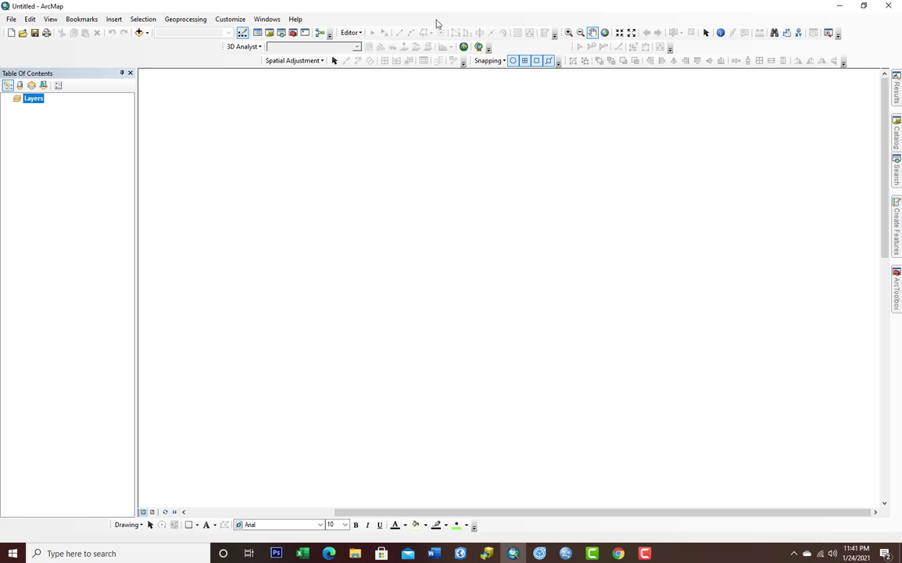
Show the Georeferencing and Image Classification toolbars.
right_click(488, 18)
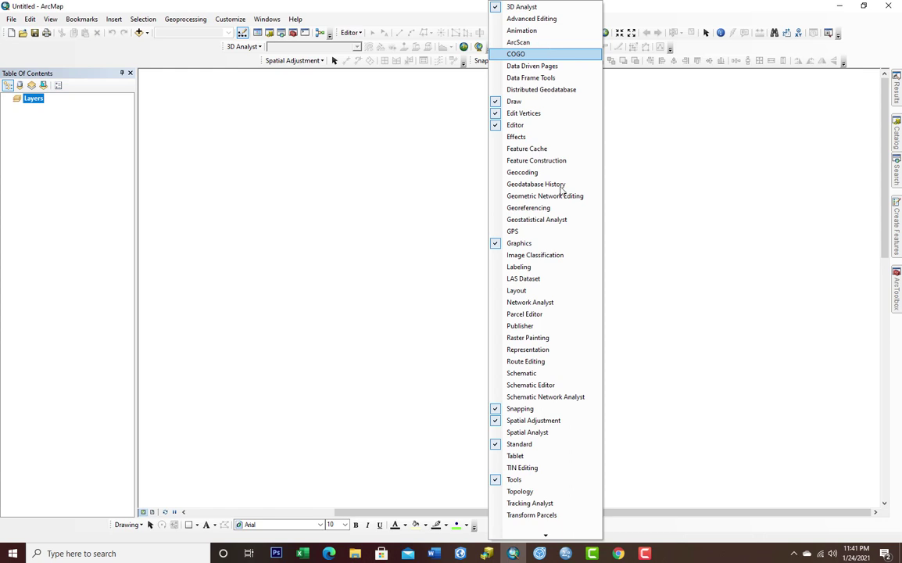
key(Down)
key(Down)
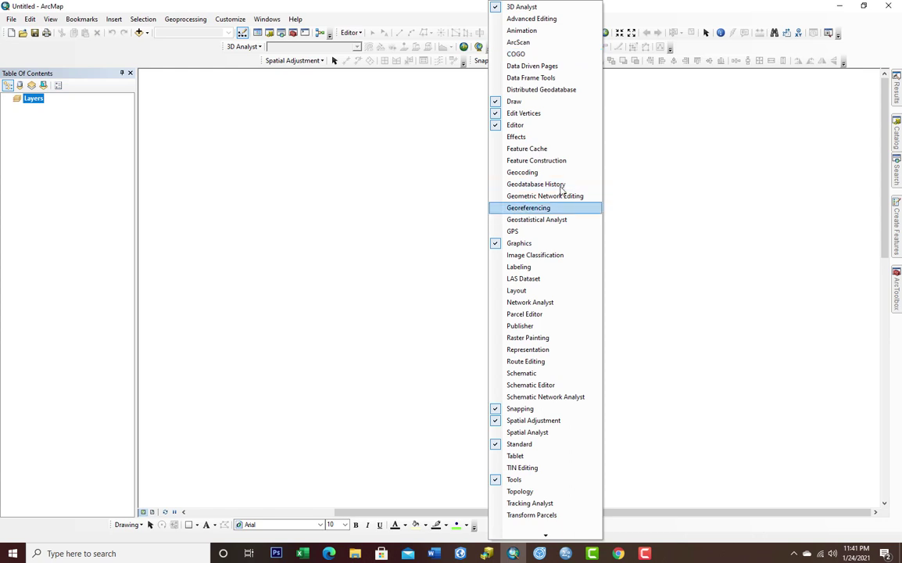
click(558, 209)
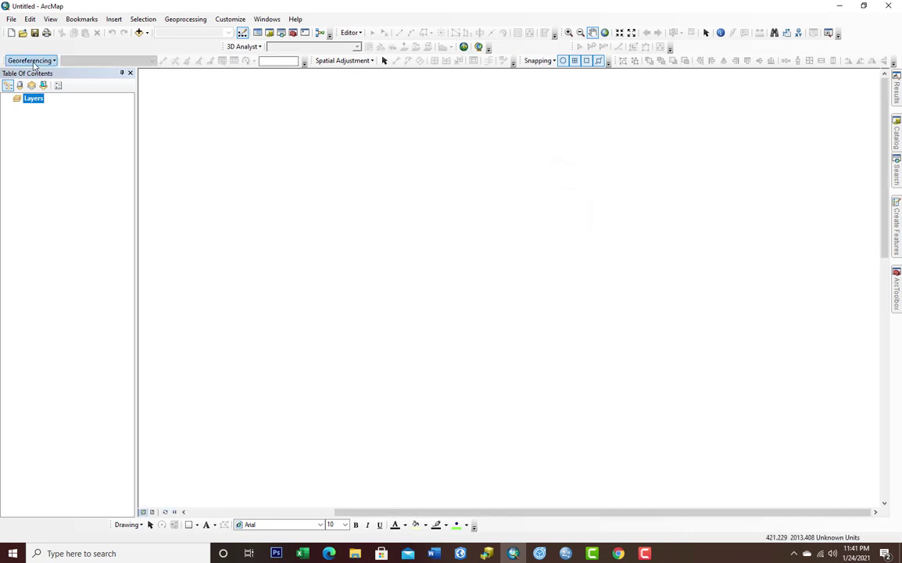
right_click(480, 24)
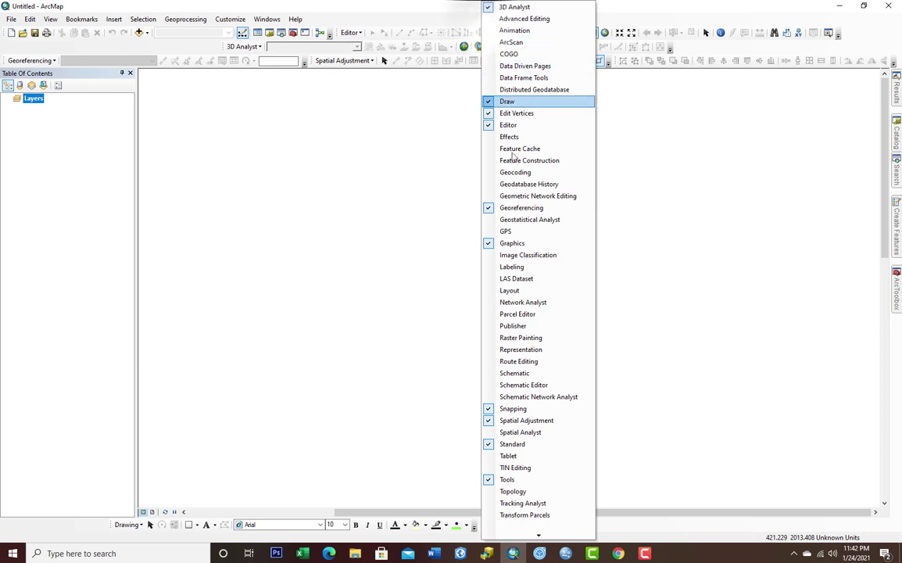
click(537, 261)
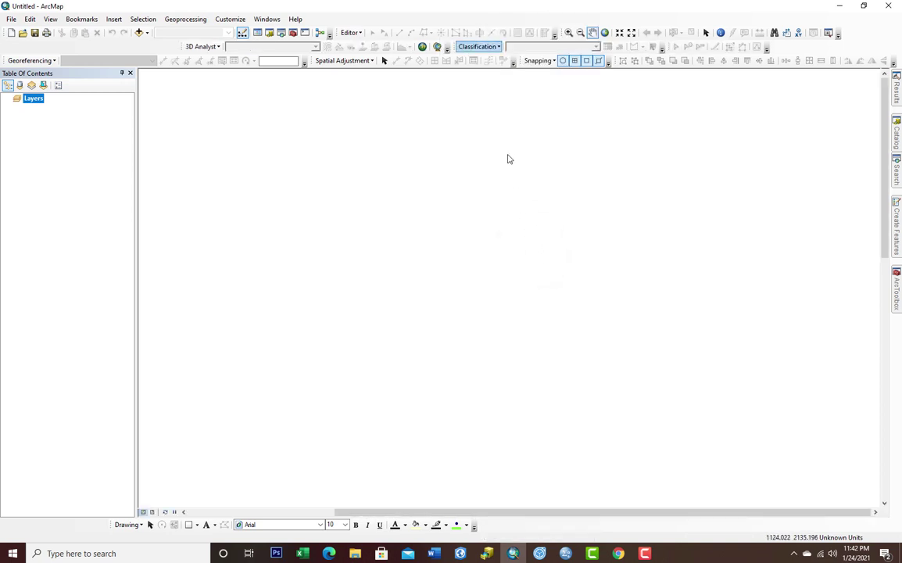
Show the Layout toolbar and dock it in the toolbar row just before the 3D Analyst toolbar.
right_click(477, 28)
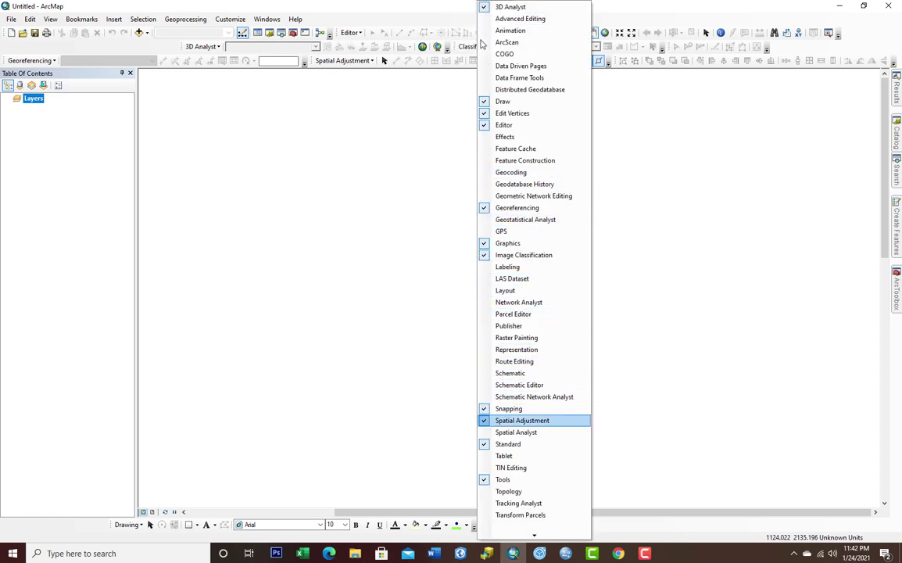
click(506, 291)
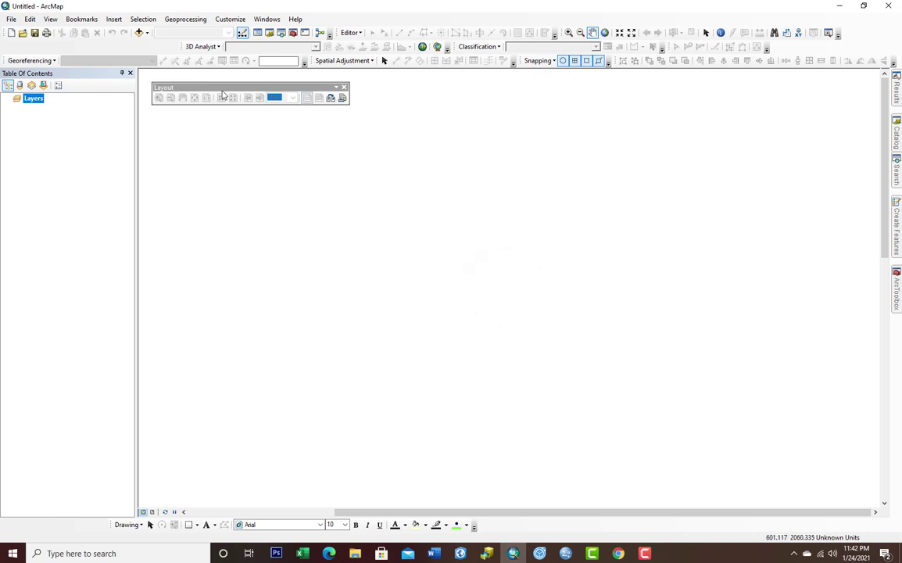
drag(220, 89, 33, 46)
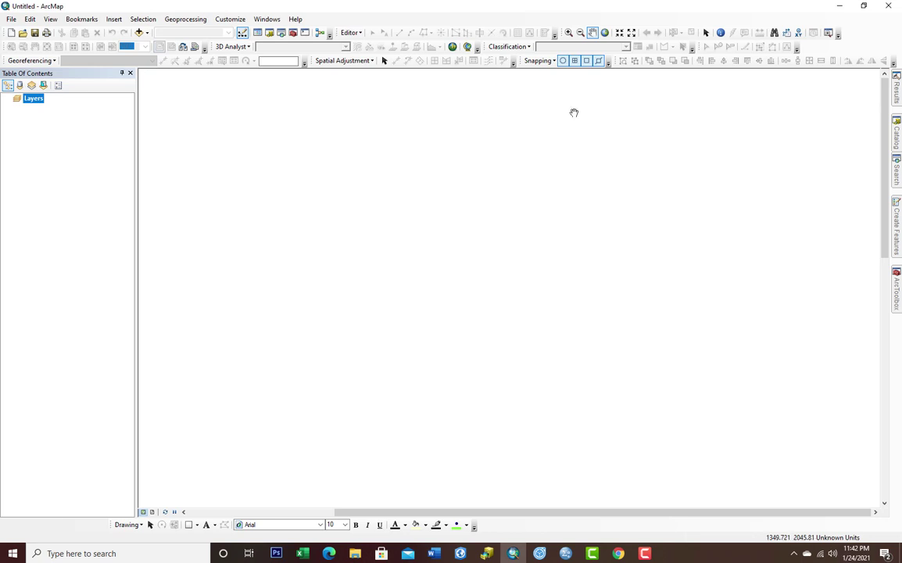
Show the Labeling toolbar and dock it at the end of the row holding the 3D Analyst and Image Classification toolbars.
right_click(480, 17)
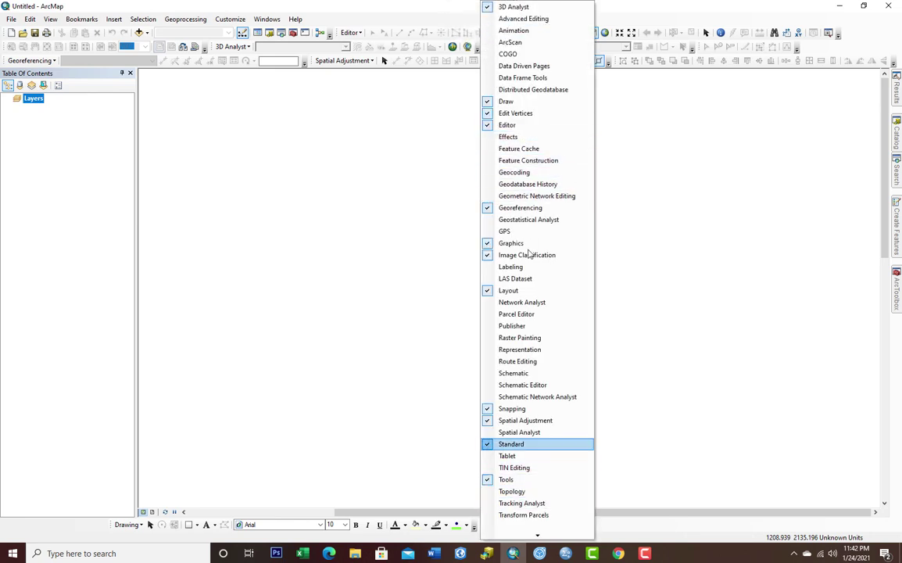
click(536, 289)
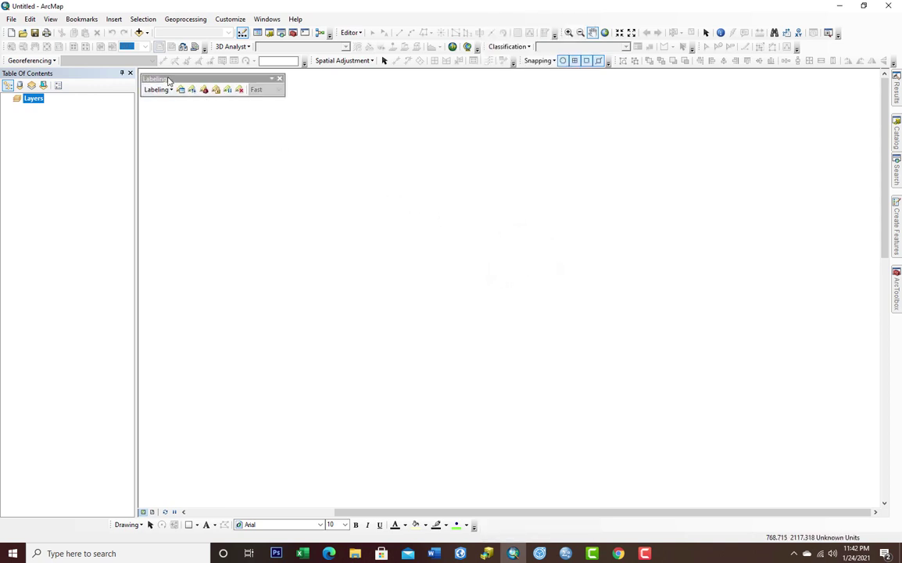
drag(169, 81, 790, 50)
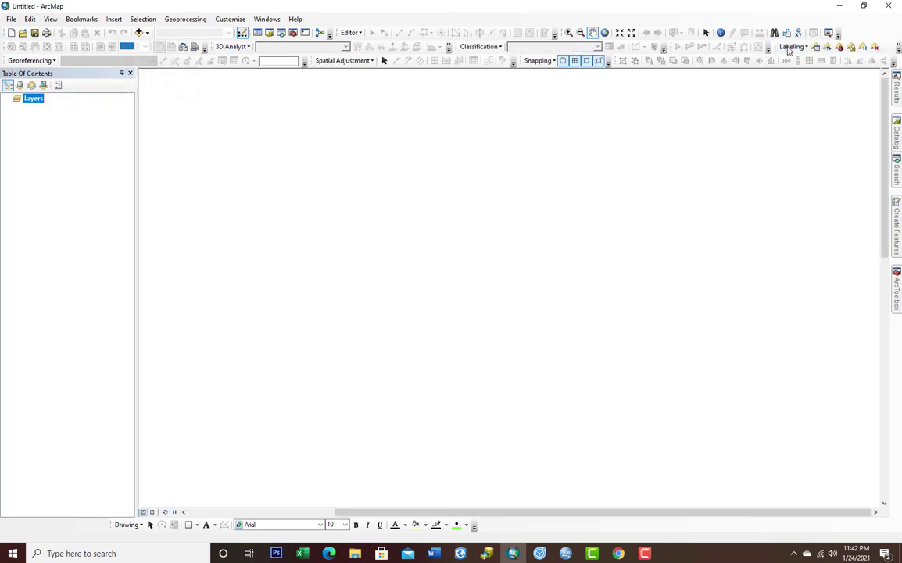
Review the complete list of available toolbars to check which ones are switched on.
right_click(365, 16)
mouse_move(421, 537)
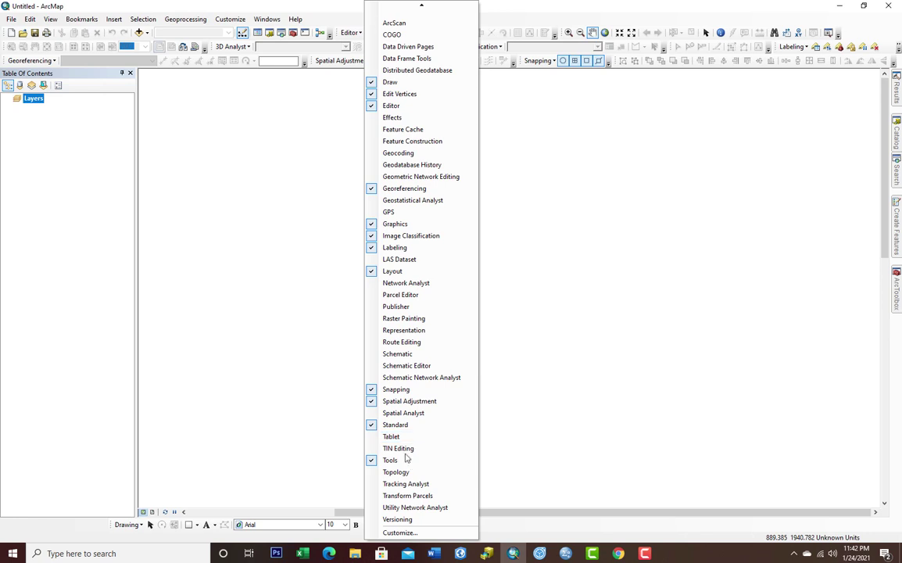
click(299, 128)
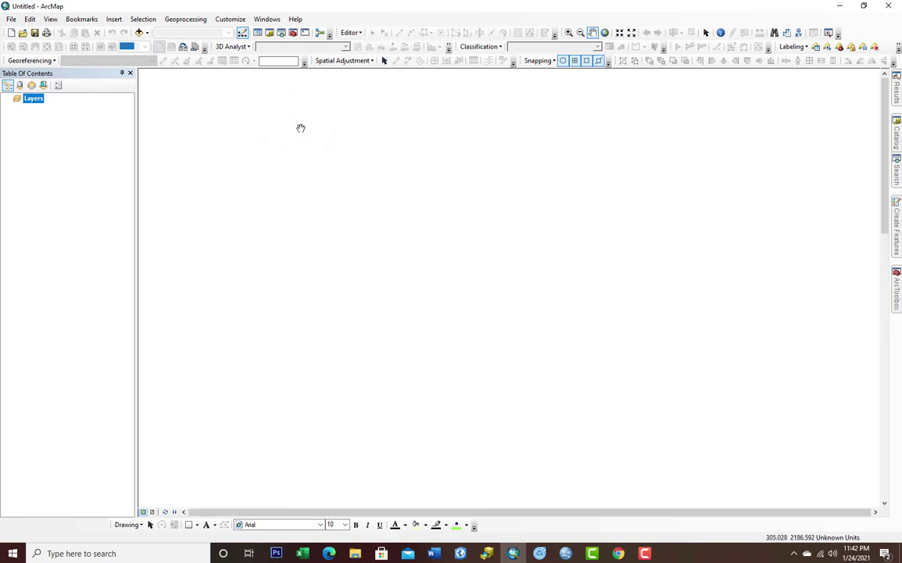
right_click(465, 24)
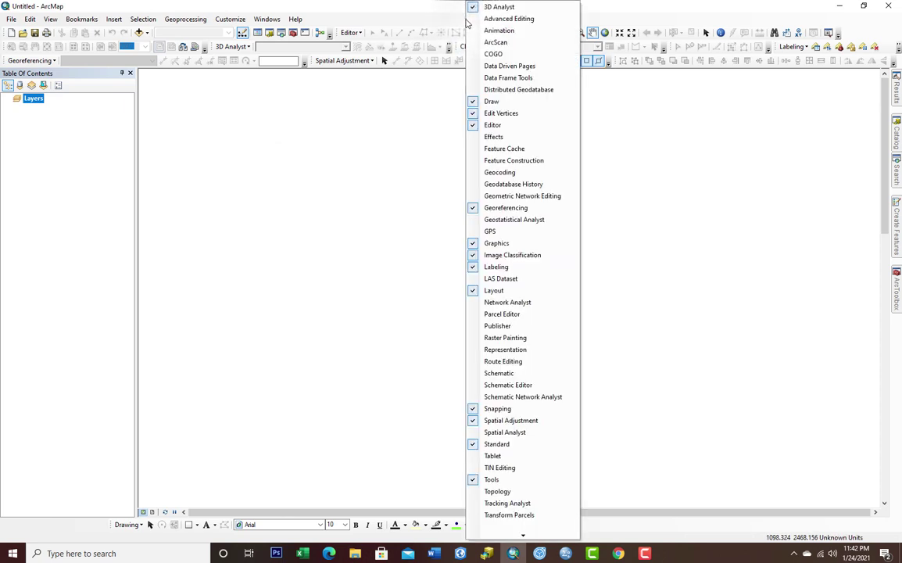
click(264, 149)
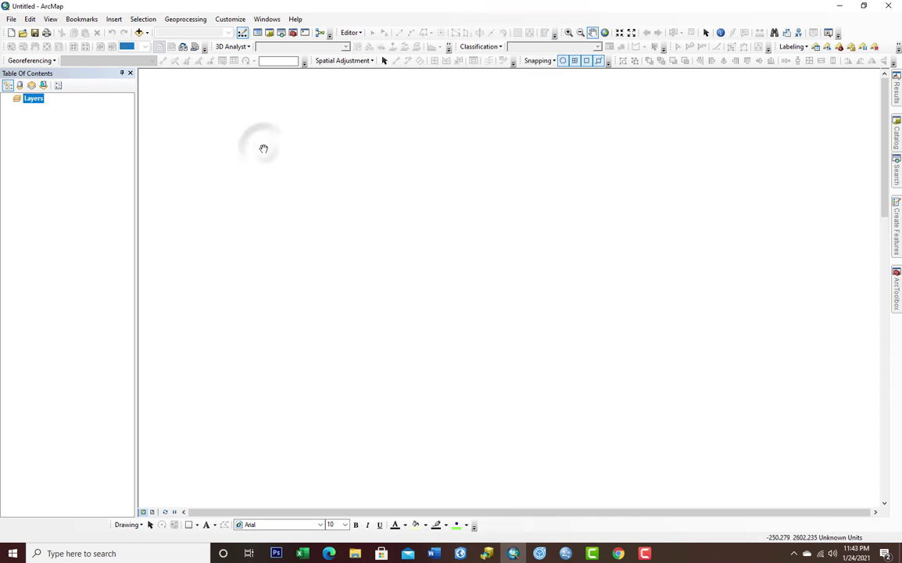
click(230, 20)
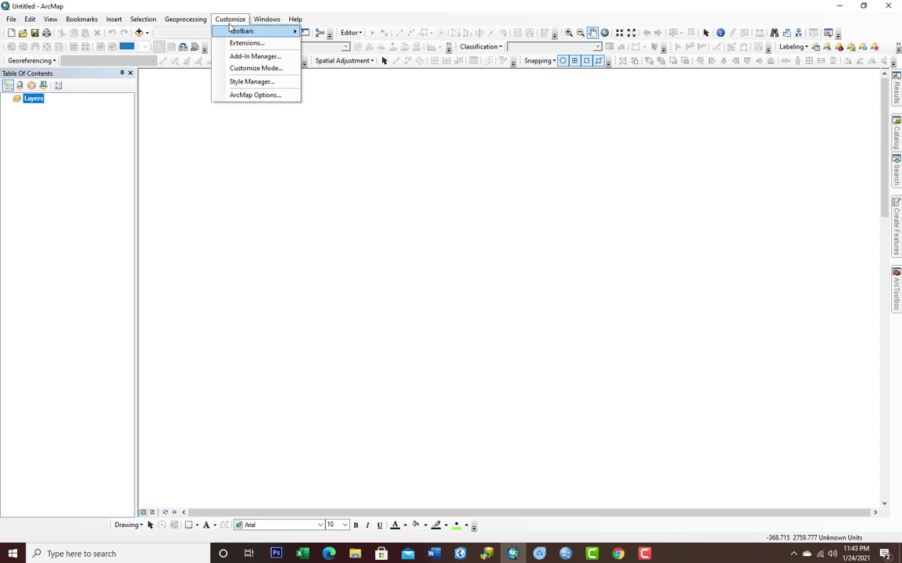
mouse_move(231, 29)
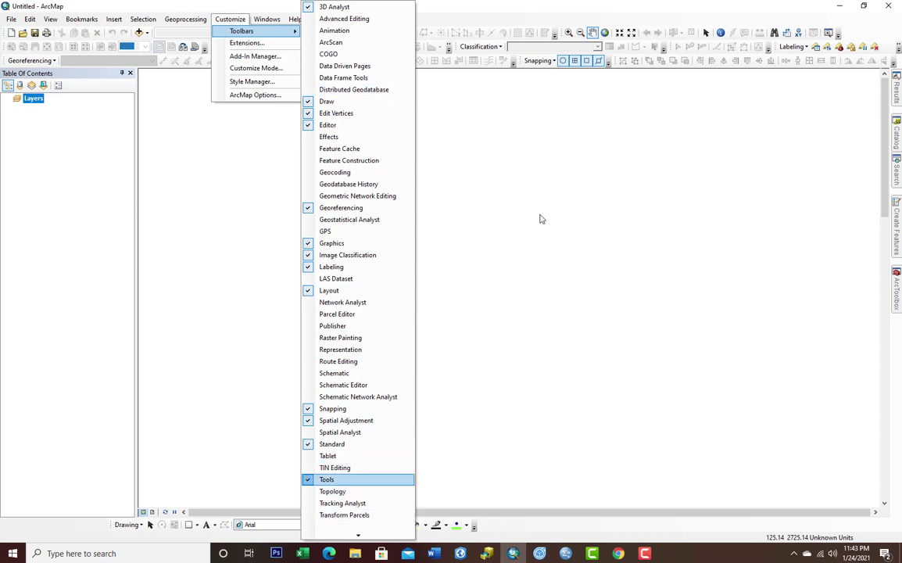
click(327, 479)
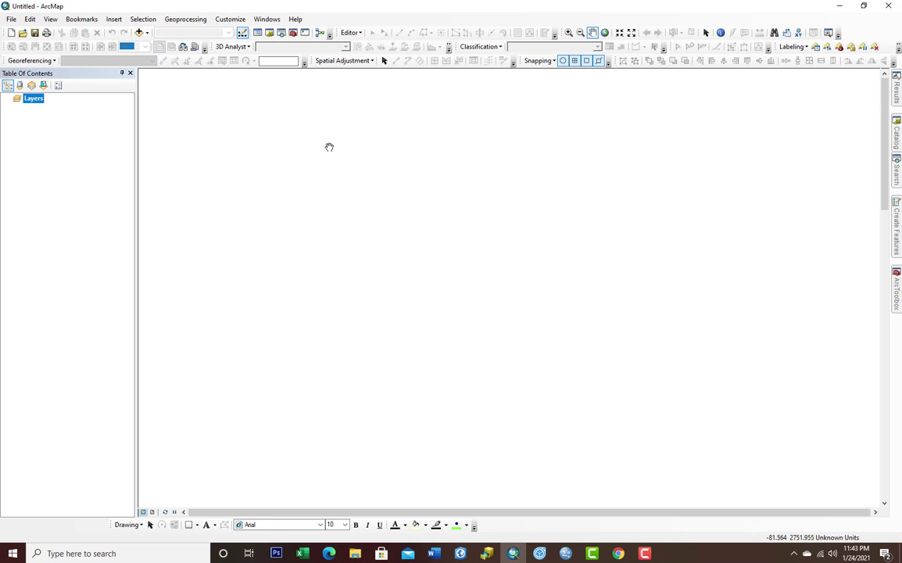
Minimize ArcMap, switch to the "What is ArcCatalog?" help page in Chrome and read what ArcCatalog manages and is used for.
click(839, 6)
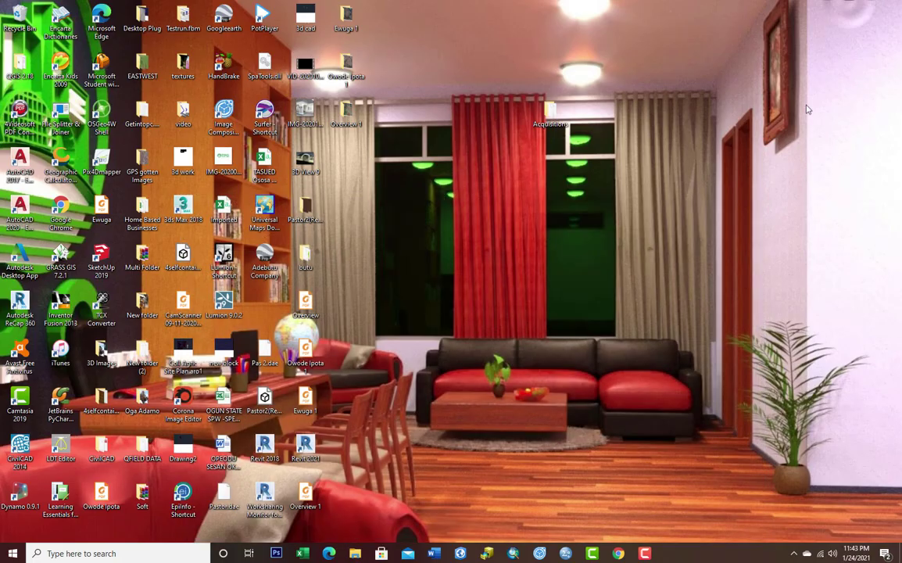
click(618, 553)
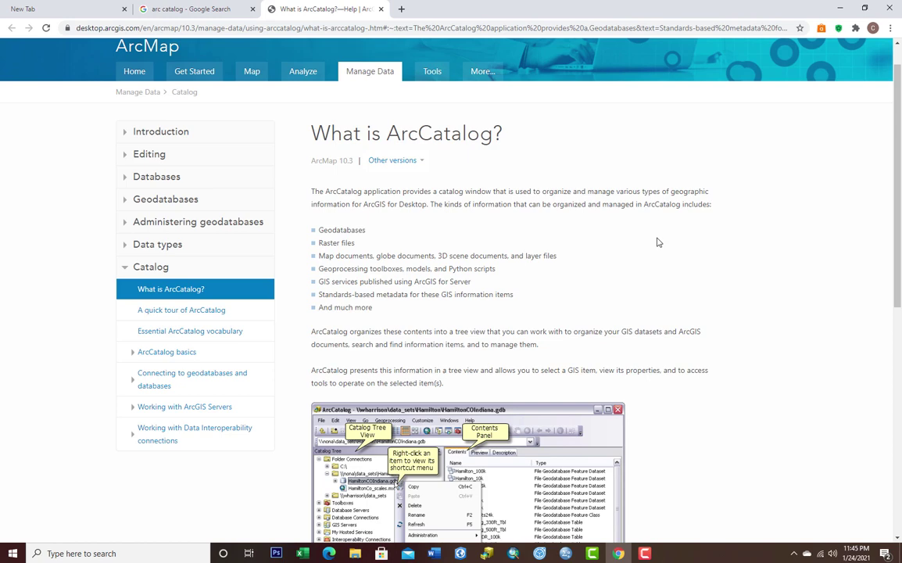
scroll(390, 270, down, 4)
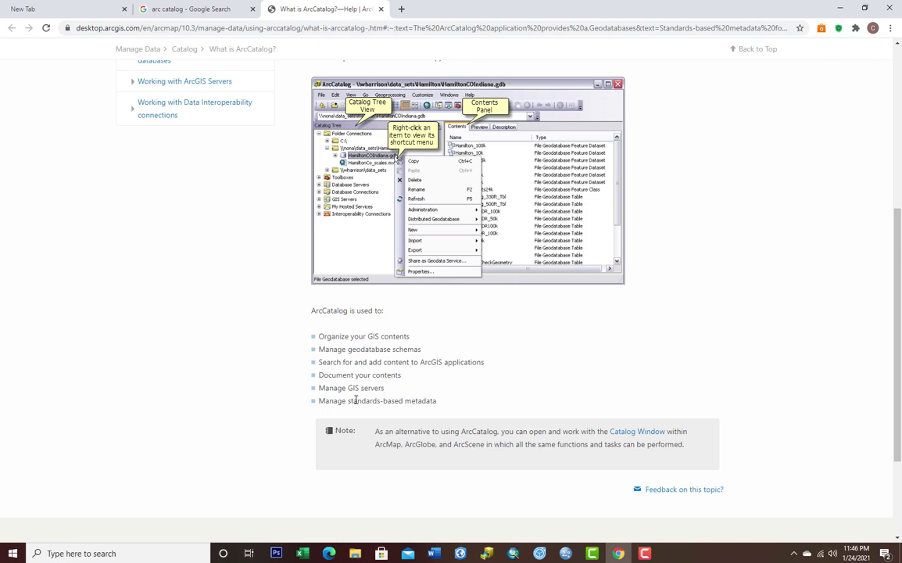
scroll(420, 399, up, 5)
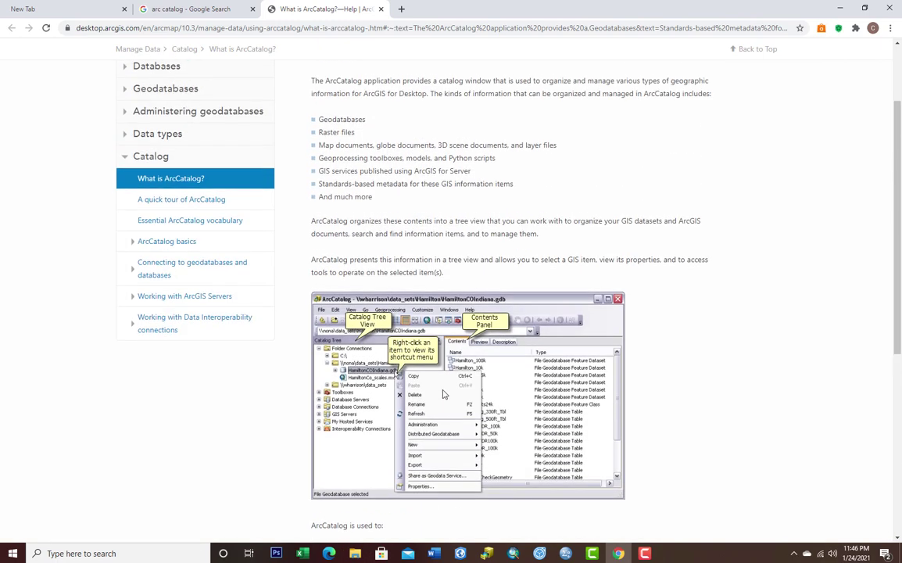
scroll(443, 394, up, 1)
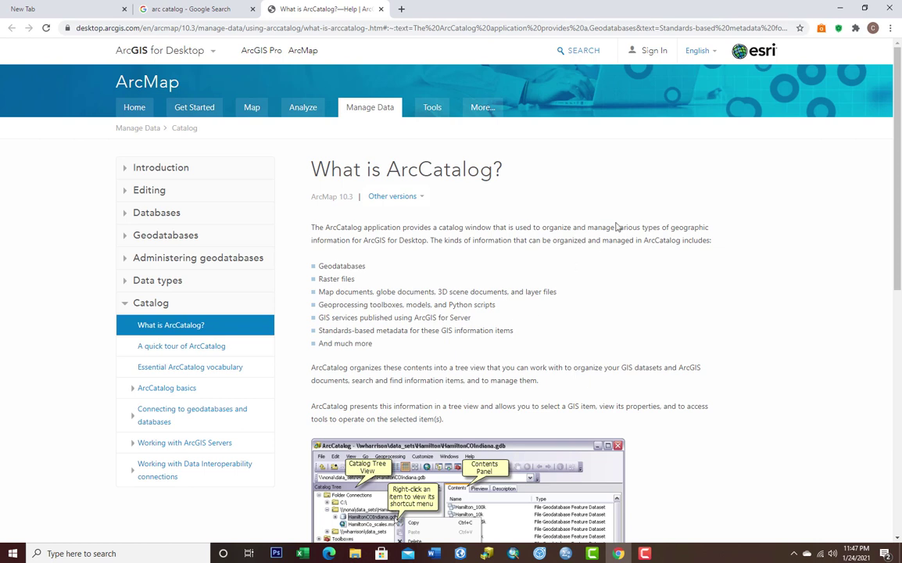
Minimize the browser and switch to ArcCatalog to examine its Catalog Tree, Contents and ArcToolbox areas.
click(840, 10)
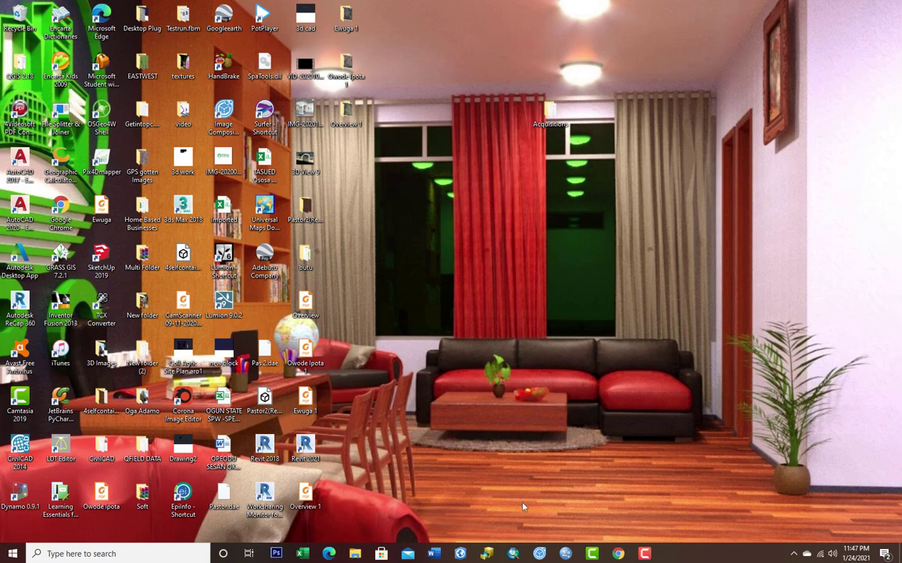
click(488, 554)
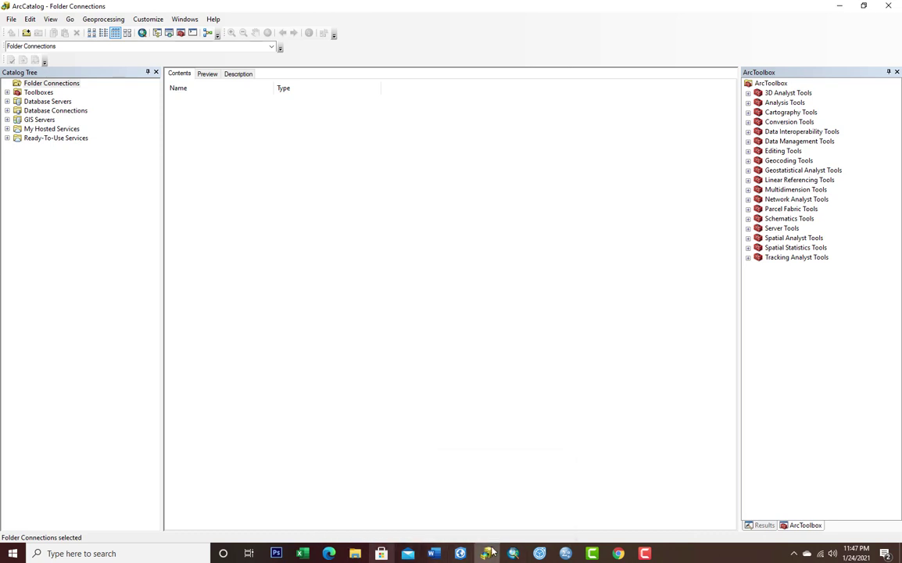
click(644, 553)
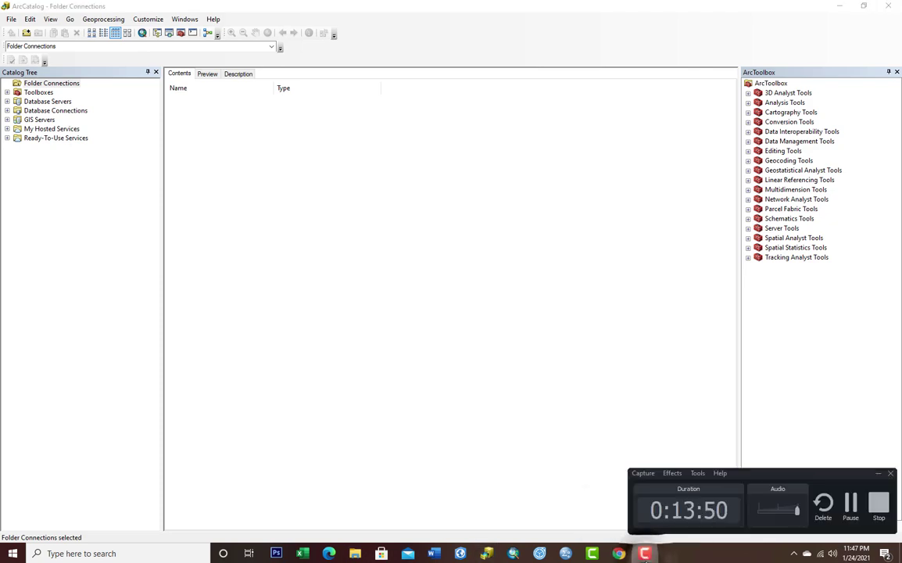
click(645, 554)
Return to the "What is ArcCatalog?" help page in Chrome and review the list of ArcCatalog's uses.
click(617, 553)
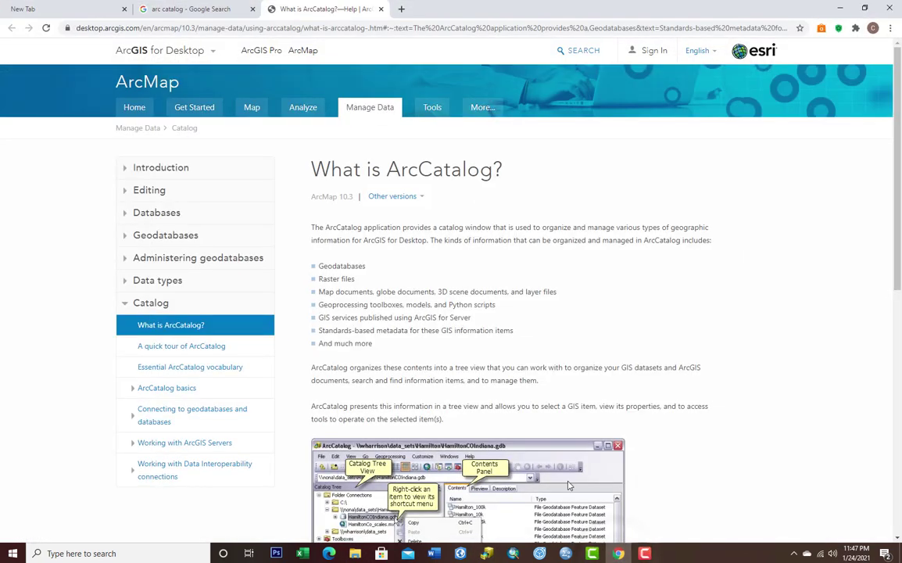
scroll(569, 486, down, 5)
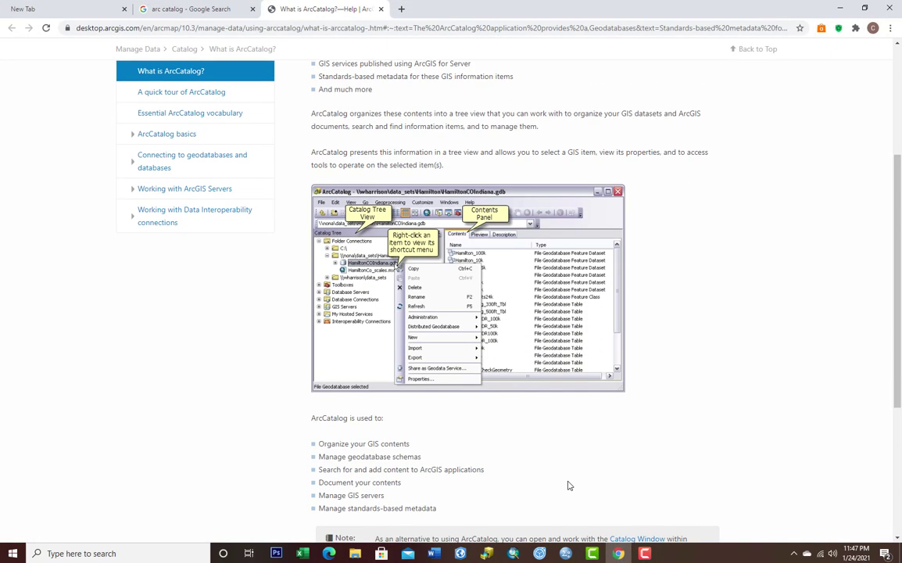
Switch from the help page to ArcCatalog, minimize the windows, and view the folders on Local Disk (C:) in a new File Explorer window.
click(486, 554)
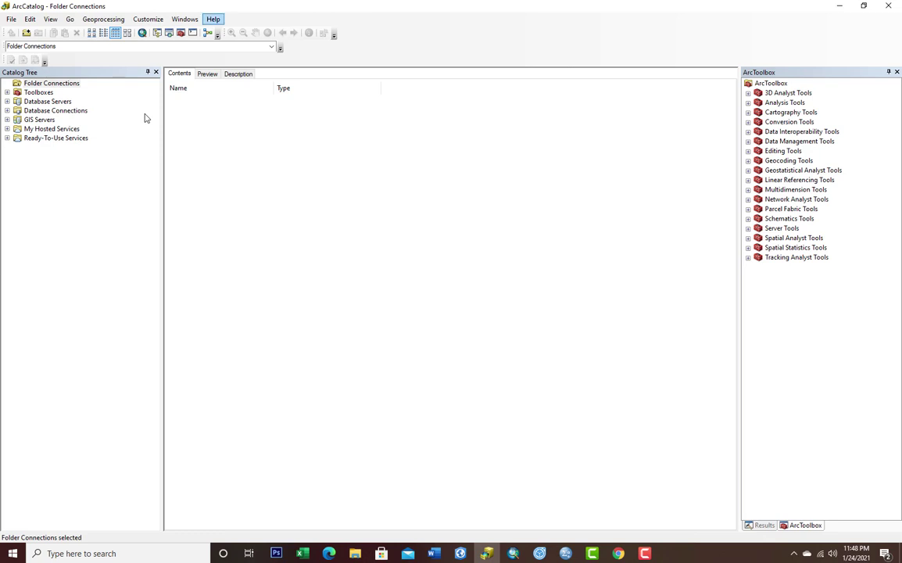
click(840, 8)
click(840, 10)
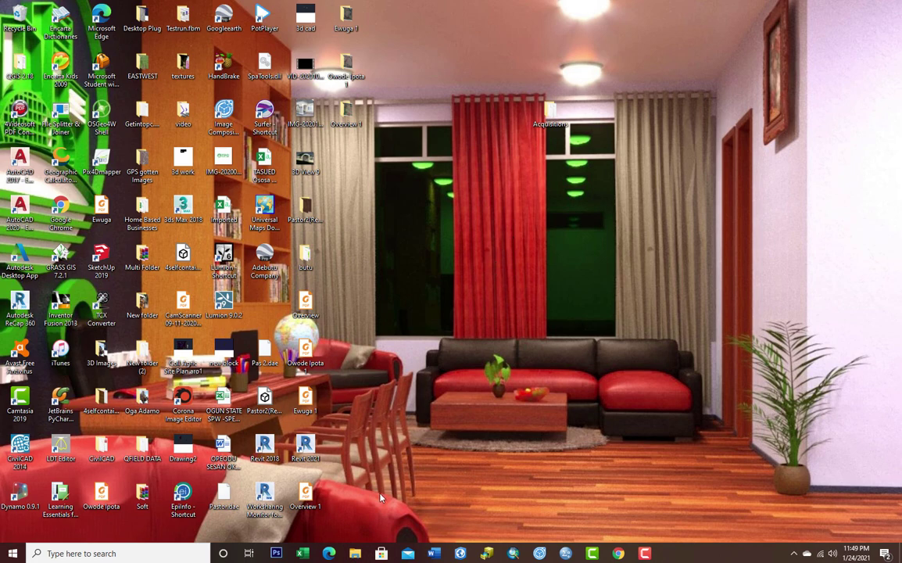
click(356, 553)
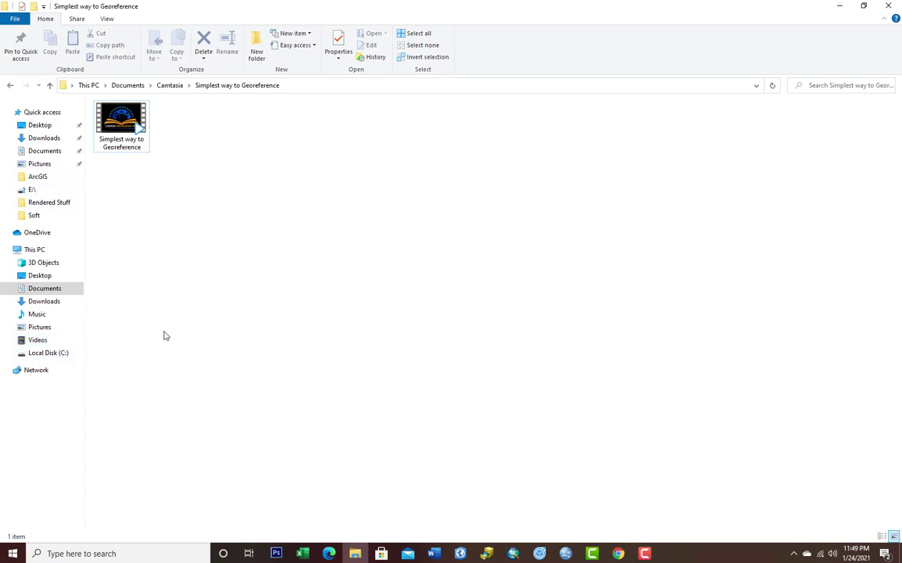
key(super+e)
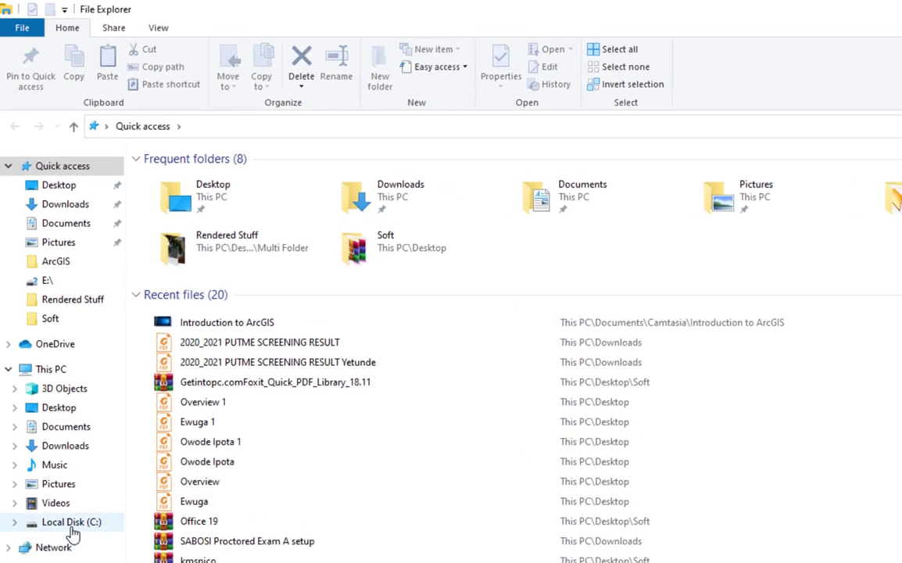
click(70, 524)
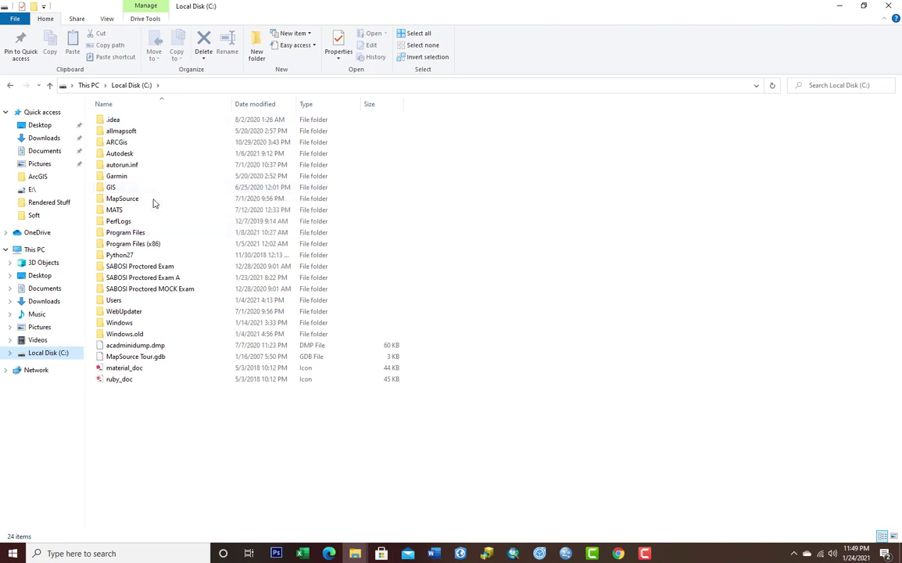
Compare the Folder Connections in ArcCatalog with the Local Disk (C:) folders in File Explorer.
click(486, 554)
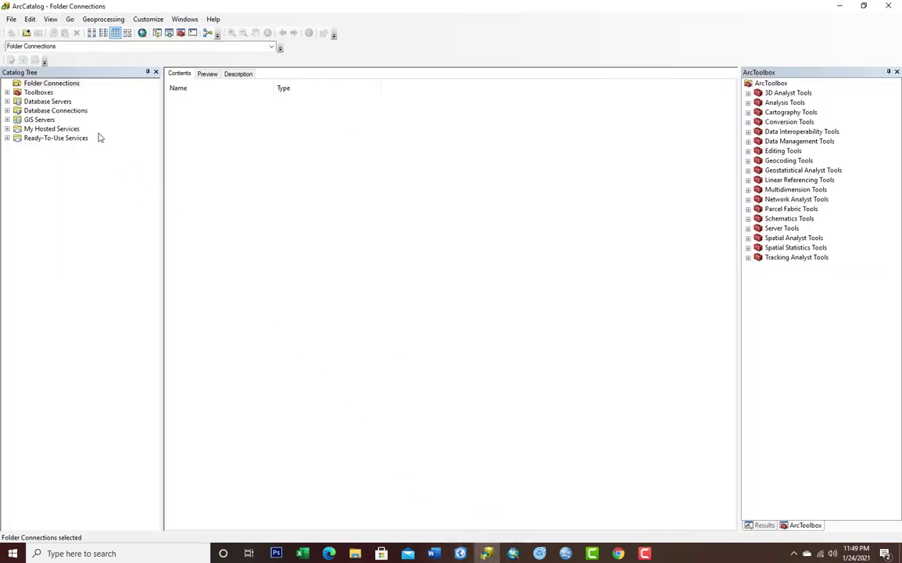
click(355, 554)
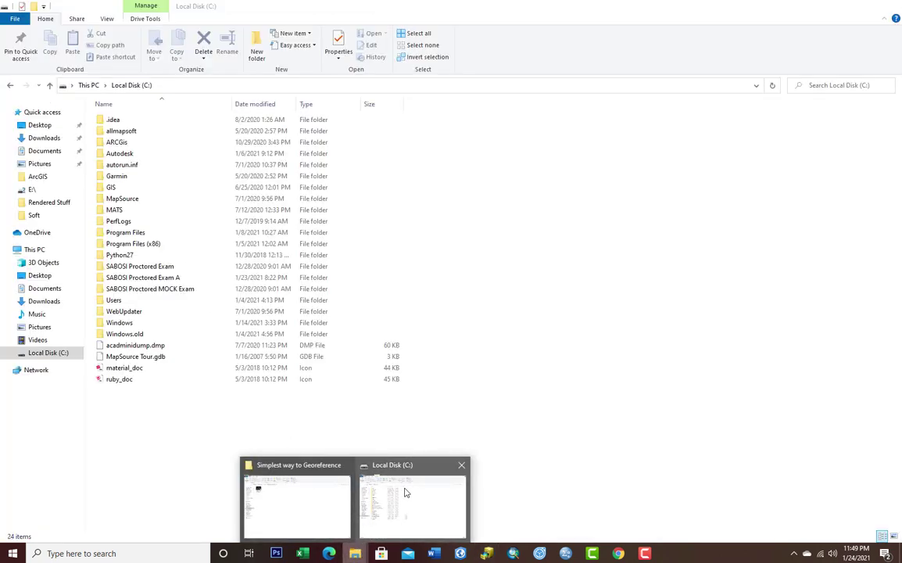
click(367, 466)
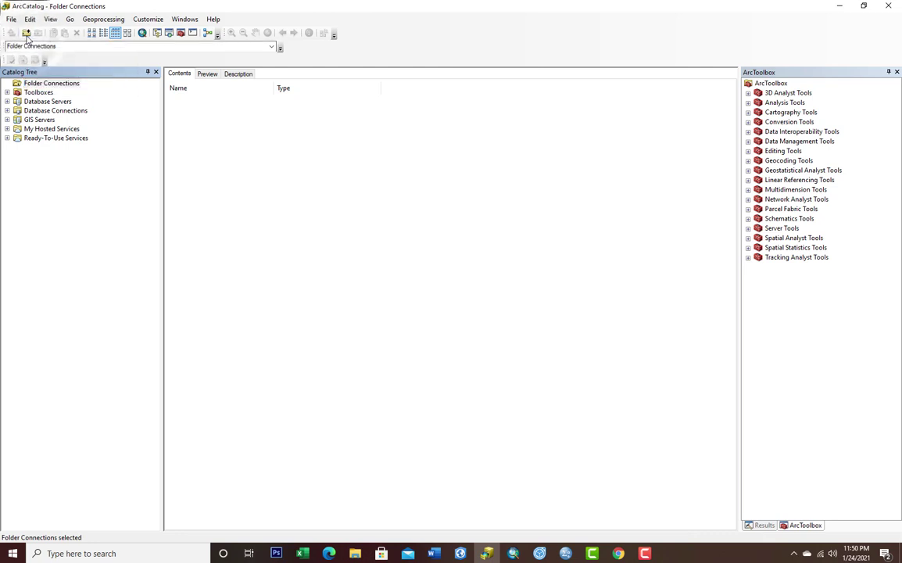
Connect ArcCatalog to the C:\GIS folder and disconnect that folder from the Catalog Tree again.
click(27, 34)
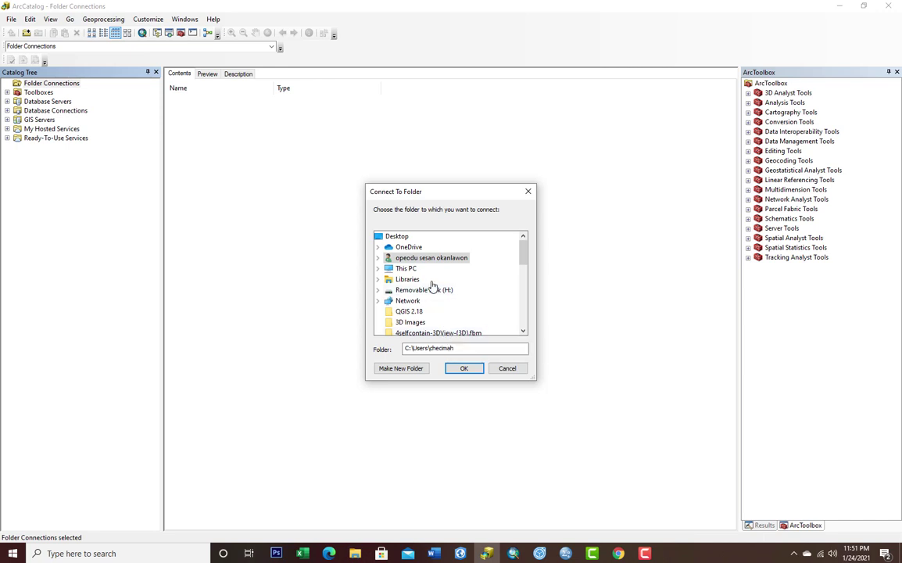
click(378, 268)
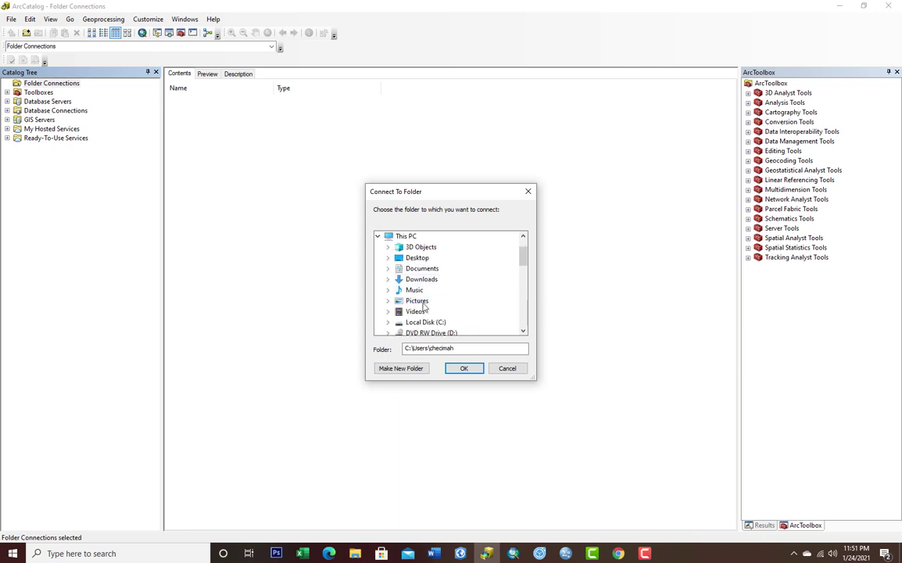
scroll(426, 310, down, 1)
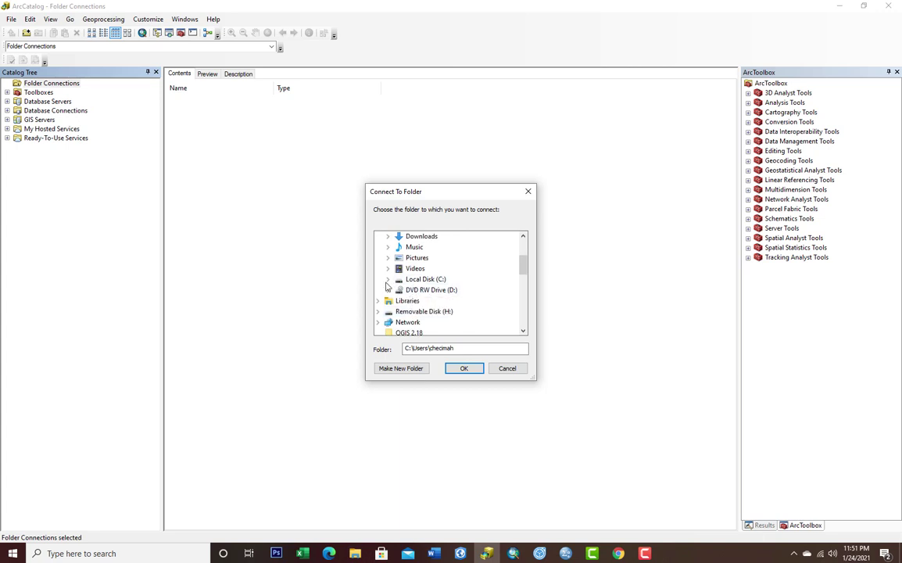
double_click(422, 279)
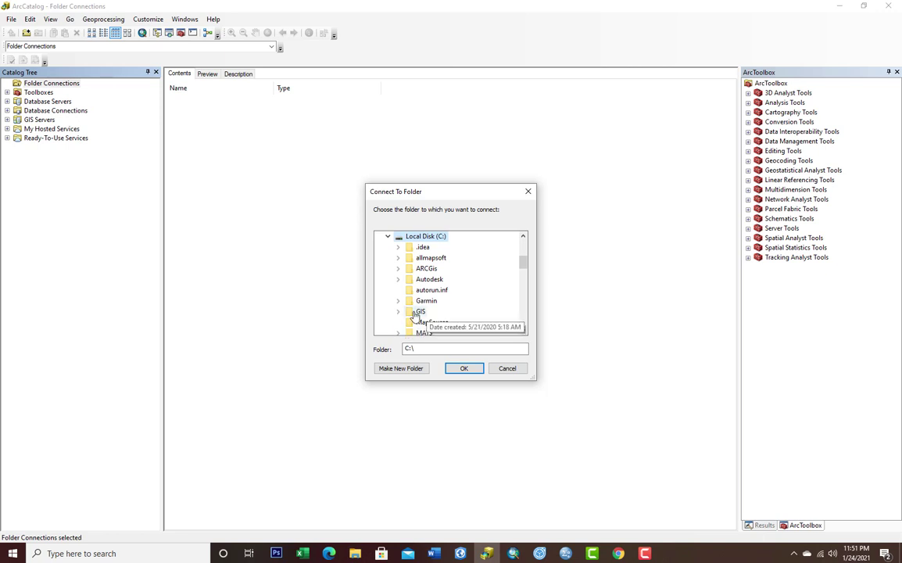
double_click(415, 313)
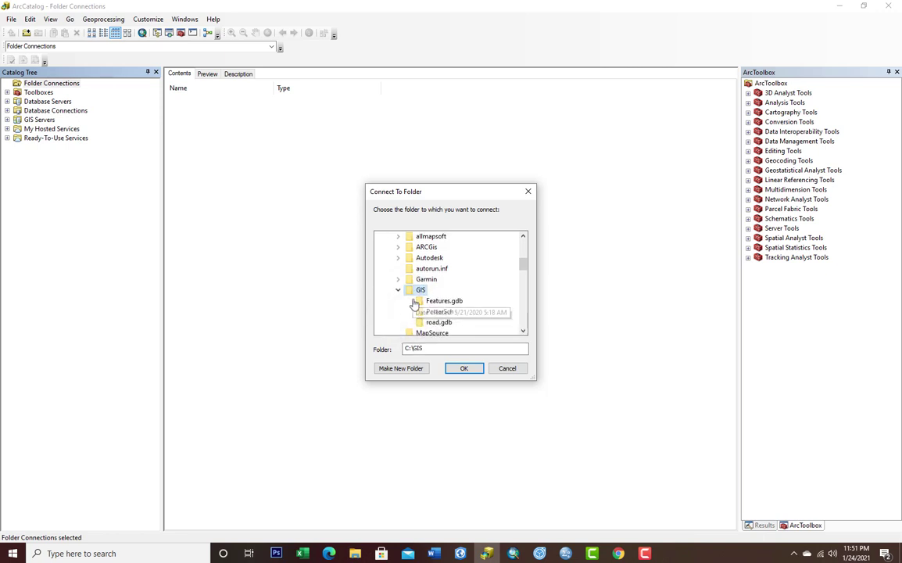
click(461, 372)
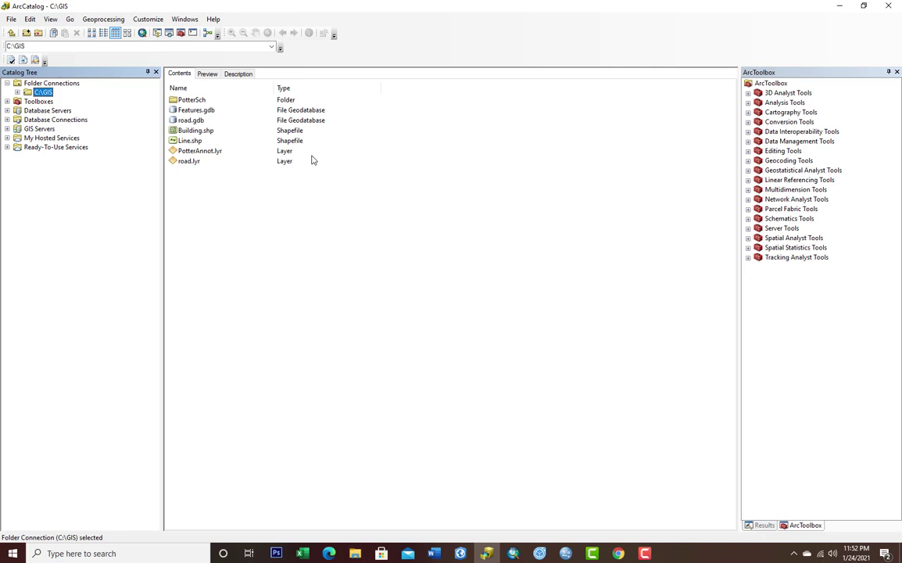
right_click(44, 92)
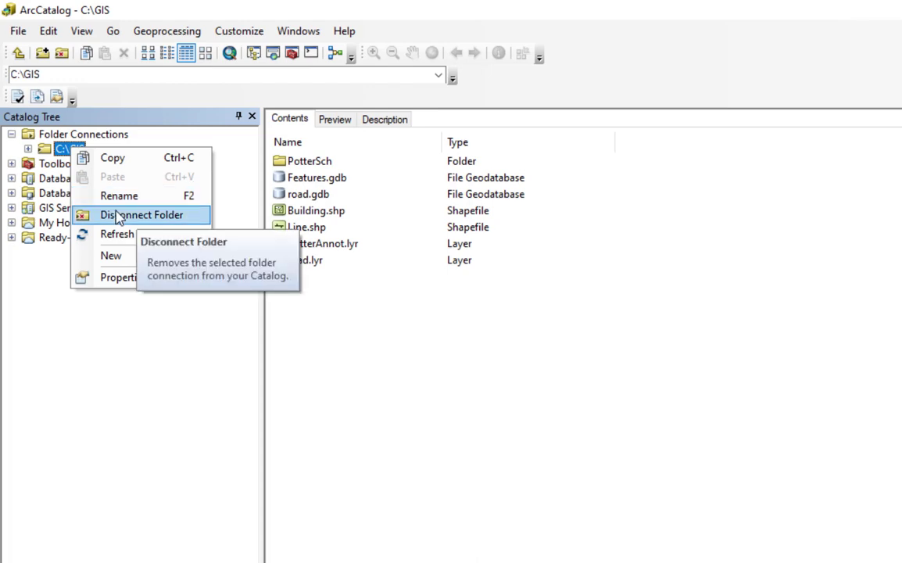
click(138, 215)
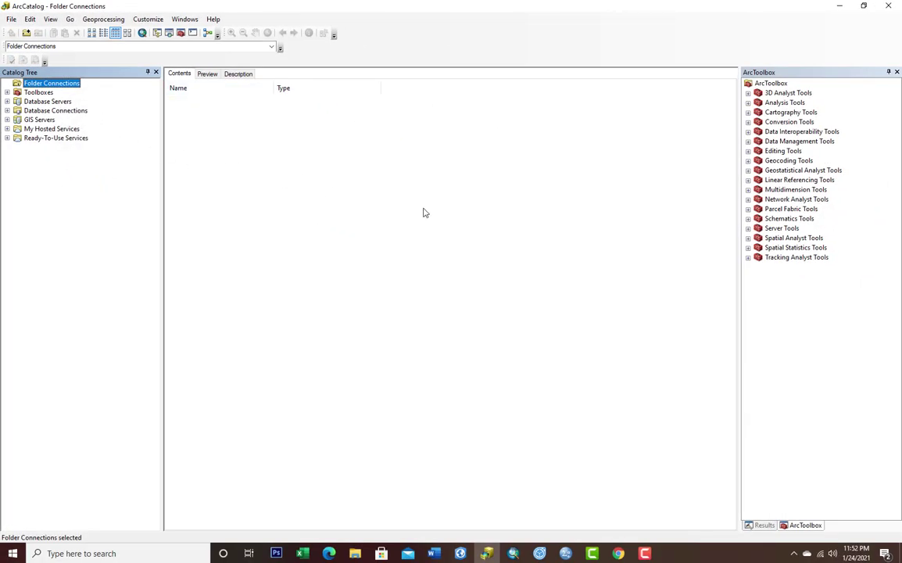
Show the Windows desktop and create a new folder there named "forsake of lesson".
key(super+d)
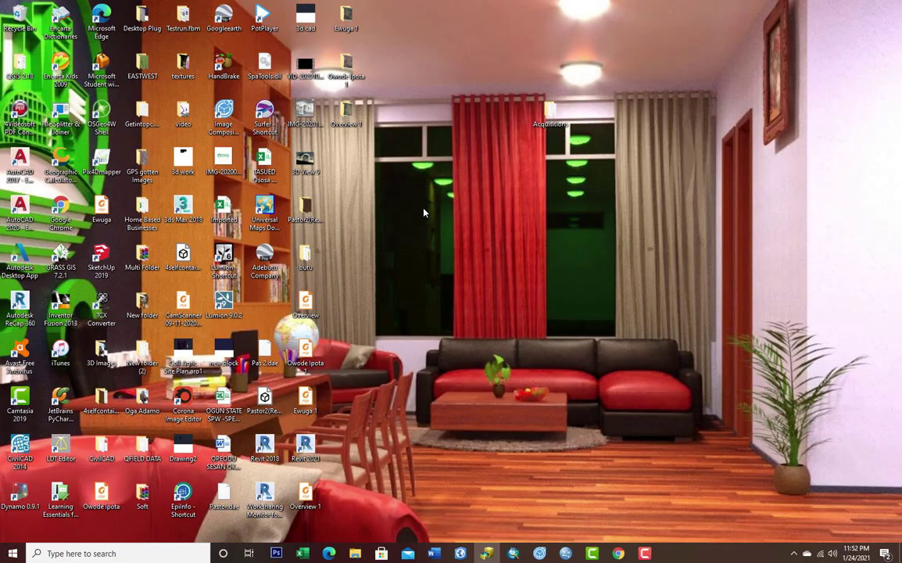
right_click(478, 199)
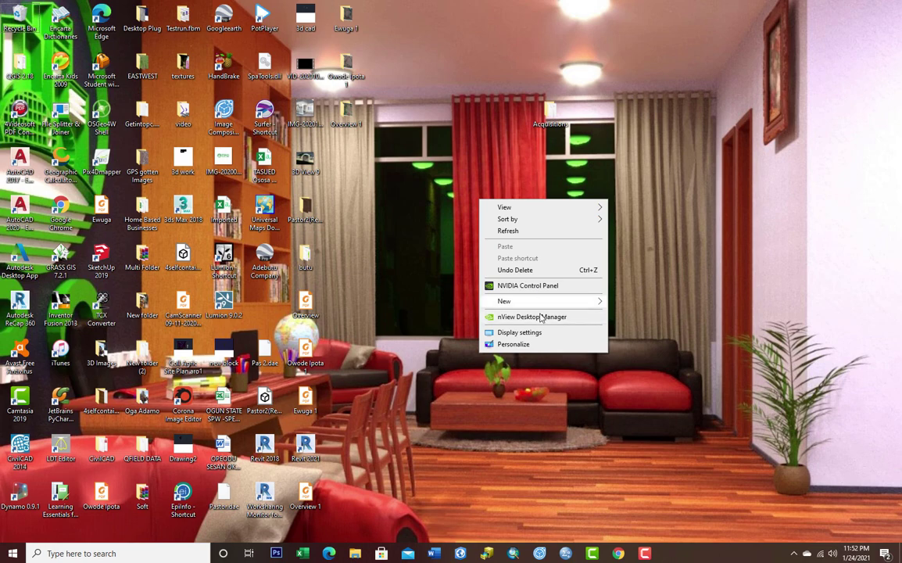
mouse_move(547, 302)
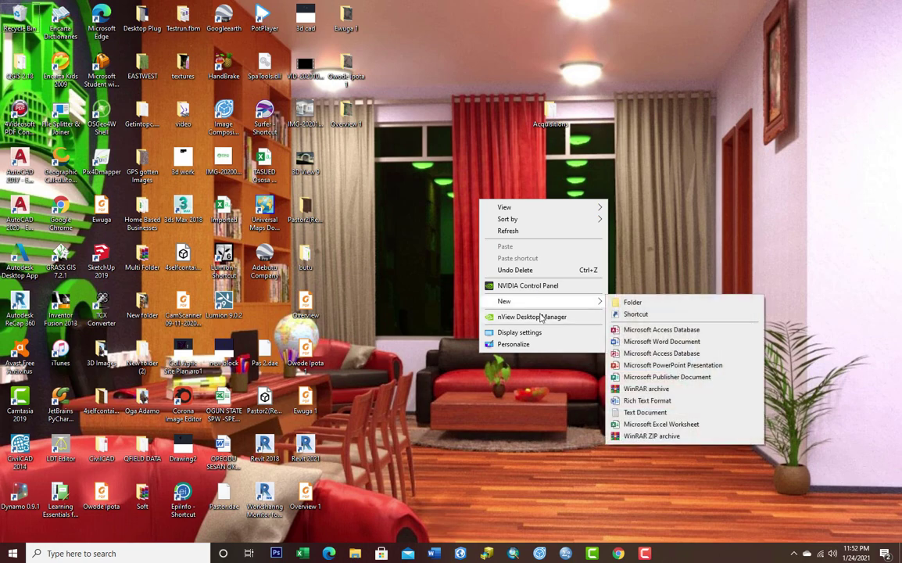
click(623, 300)
key(BackSpace)
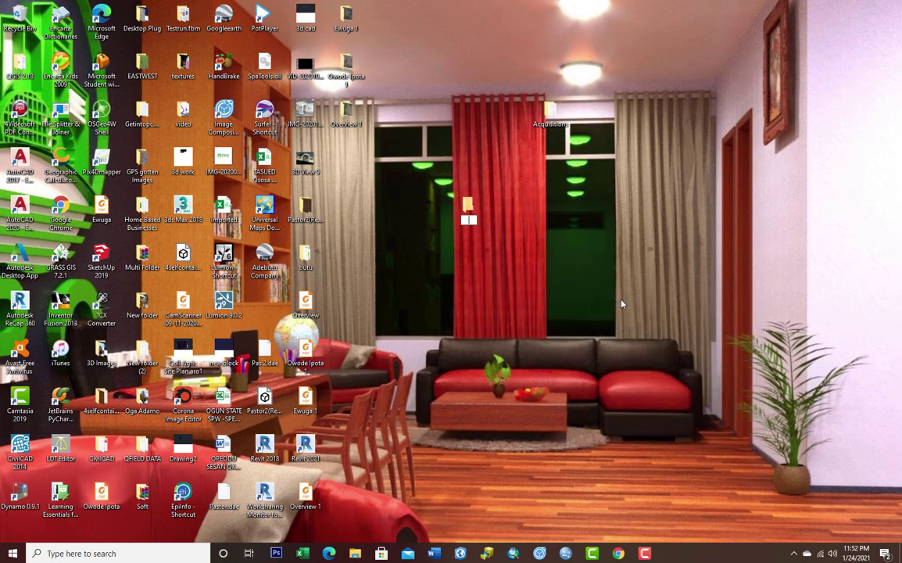
text(forsake of lesson)
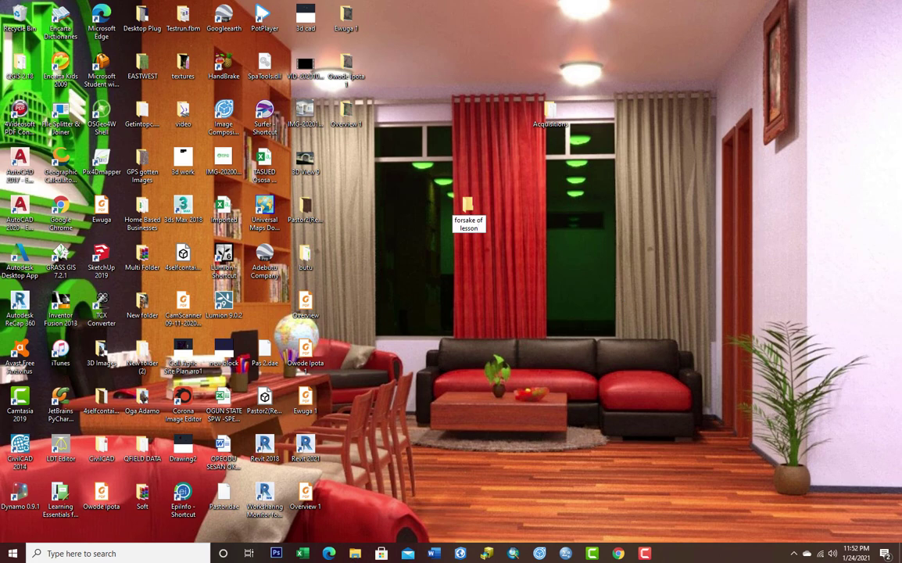
key(Return)
click(568, 240)
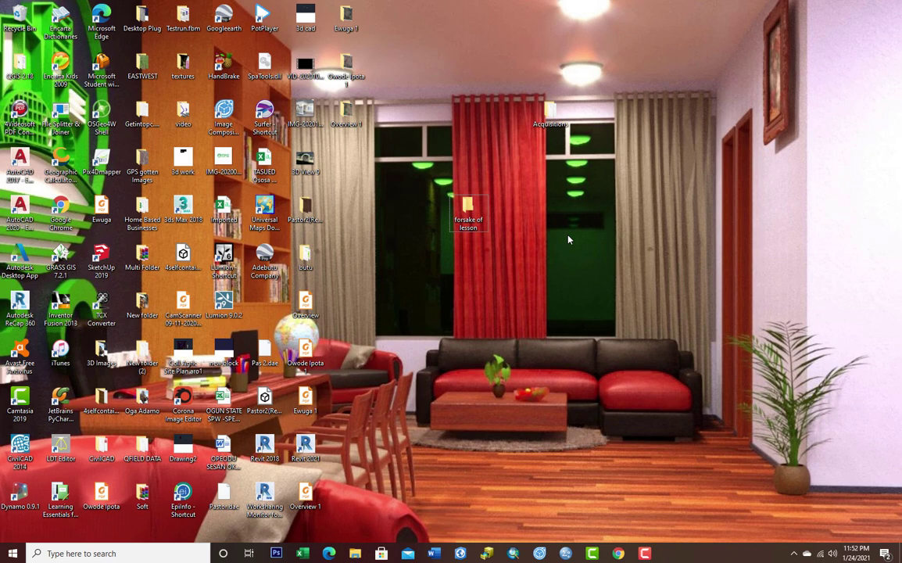
Switch back to ArcCatalog and add a folder connection to the desktop folder "forsake of lesson".
click(486, 554)
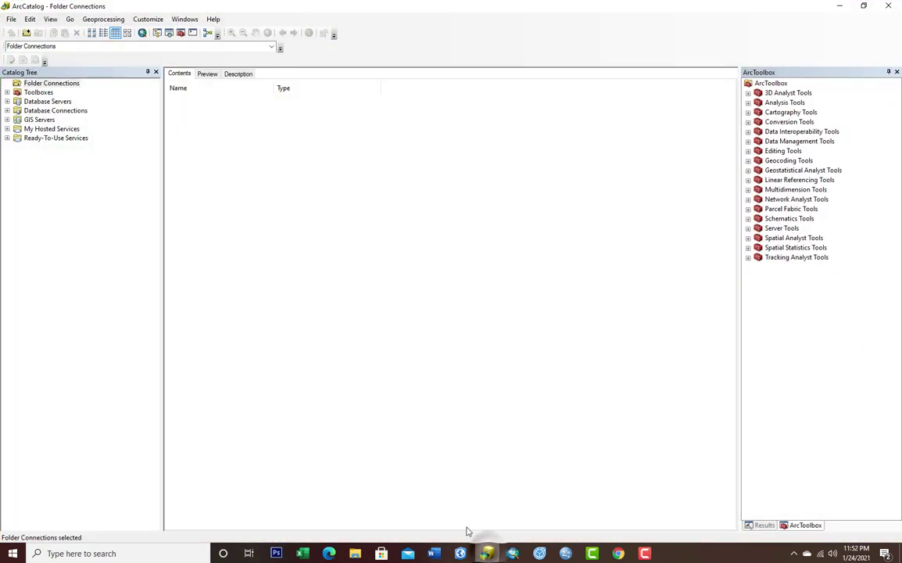
click(26, 33)
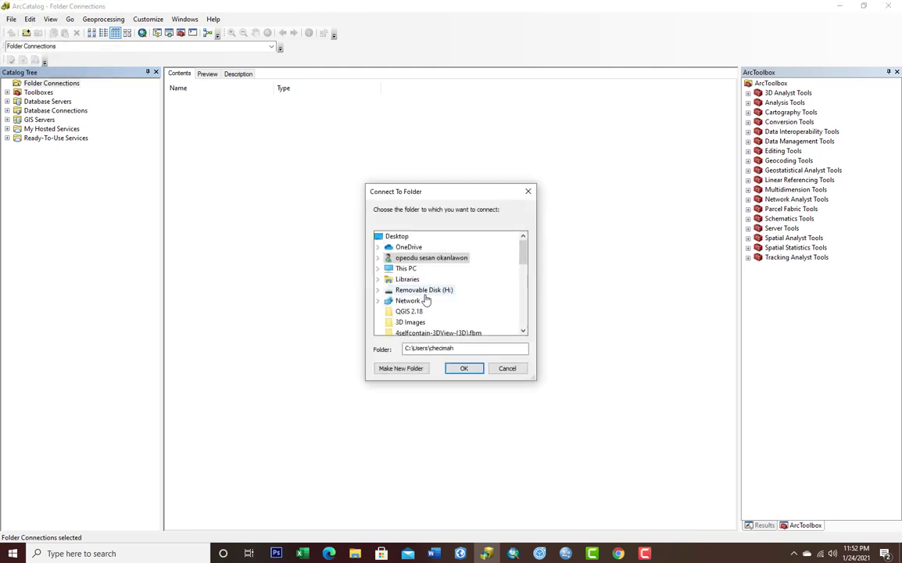
scroll(426, 300, down, 2)
scroll(426, 299, down, 3)
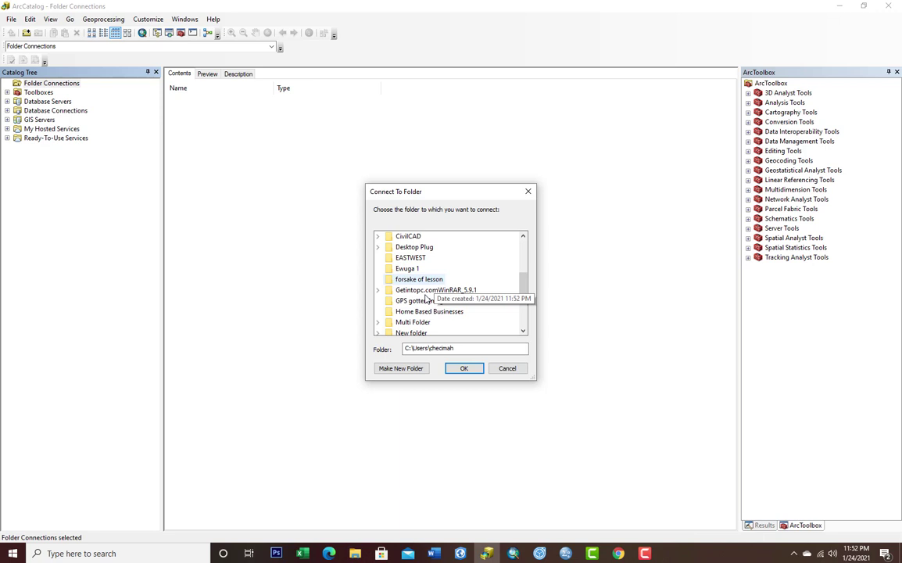
scroll(426, 299, down, 4)
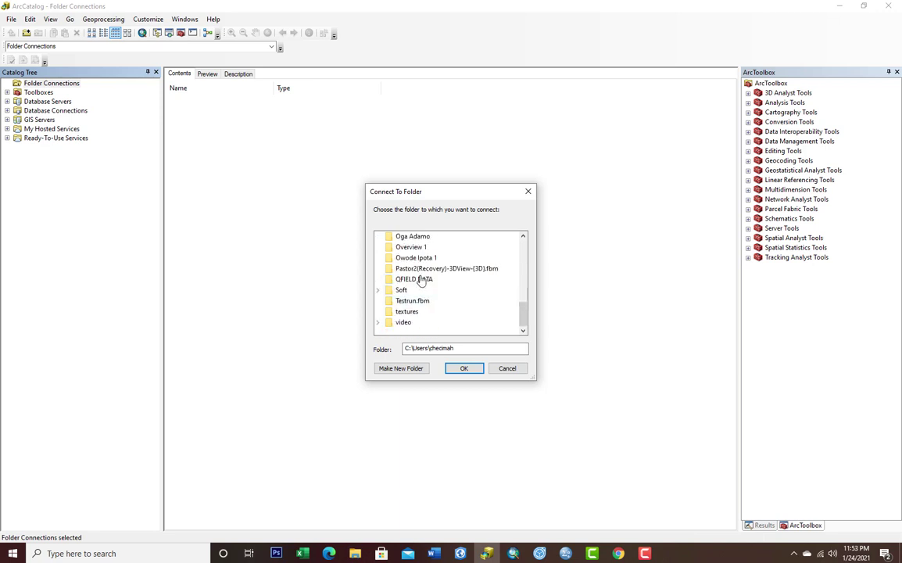
scroll(421, 281, up, 3)
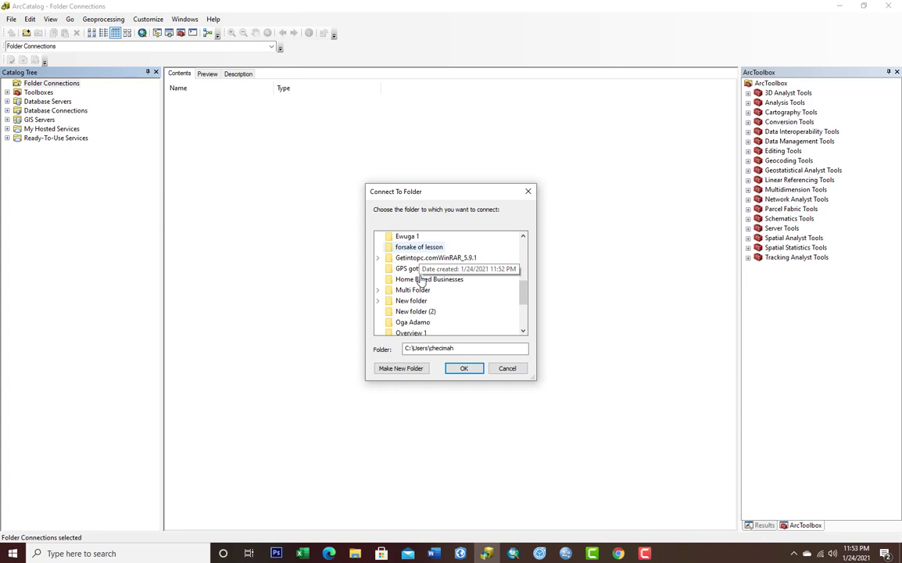
click(436, 248)
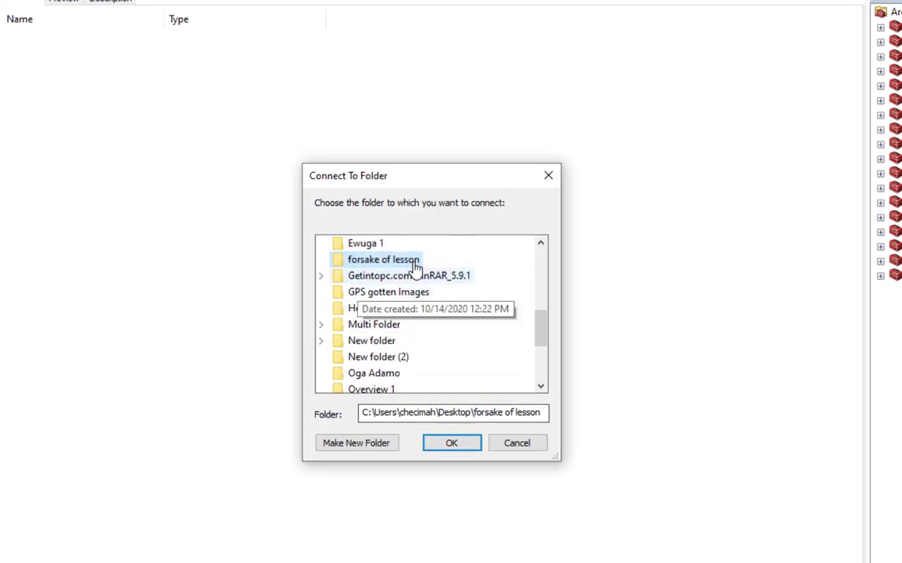
click(461, 384)
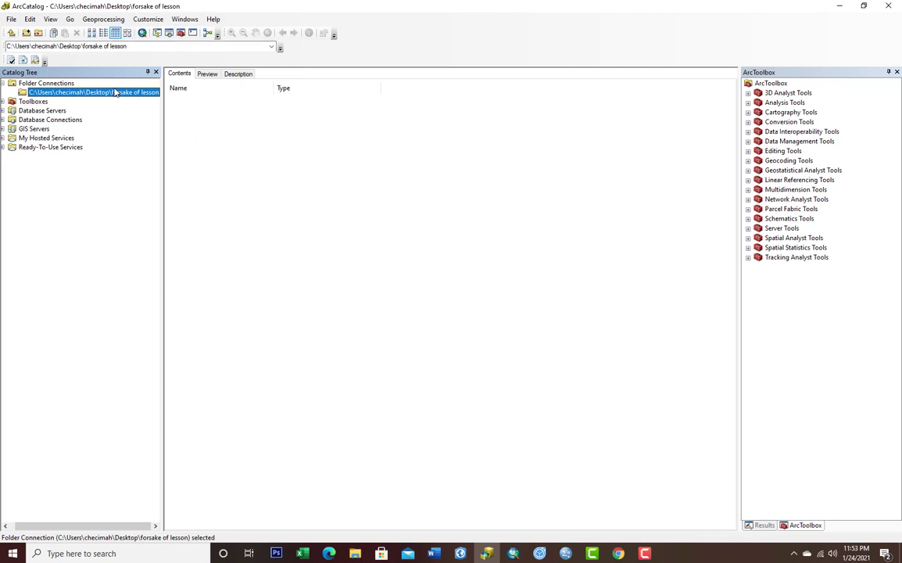
Review the kinds of information ArcCatalog manages on the "What is ArcCatalog?" page in Chrome, and return to ArcCatalog.
click(618, 554)
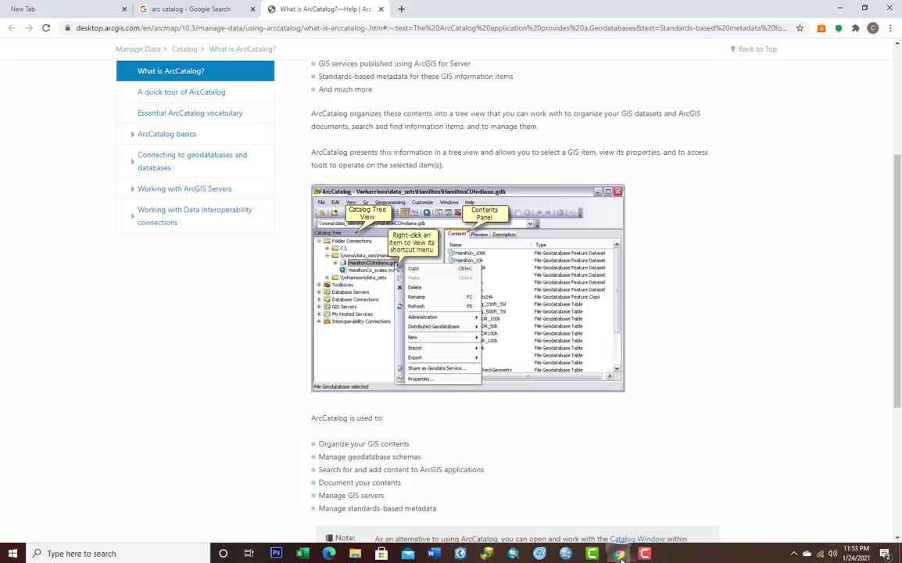
scroll(563, 500, up, 5)
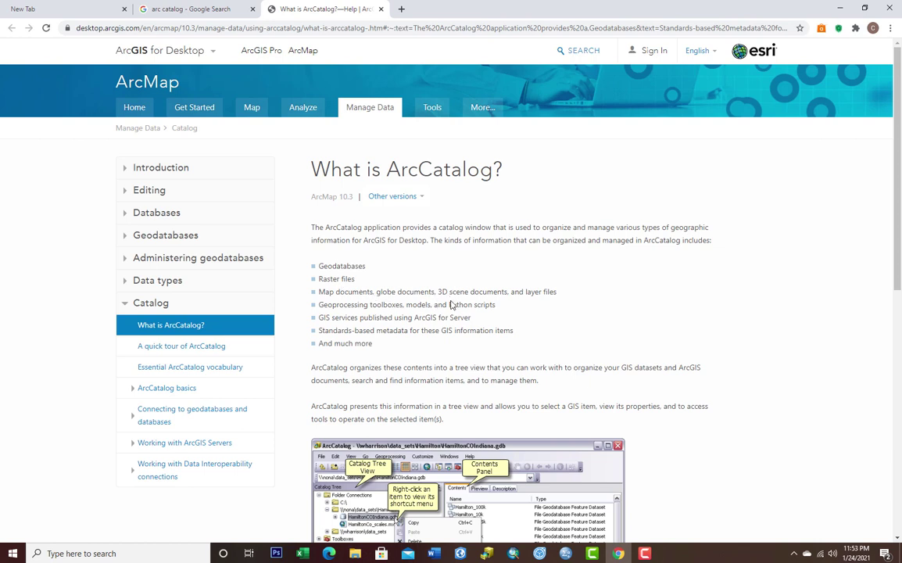
click(490, 554)
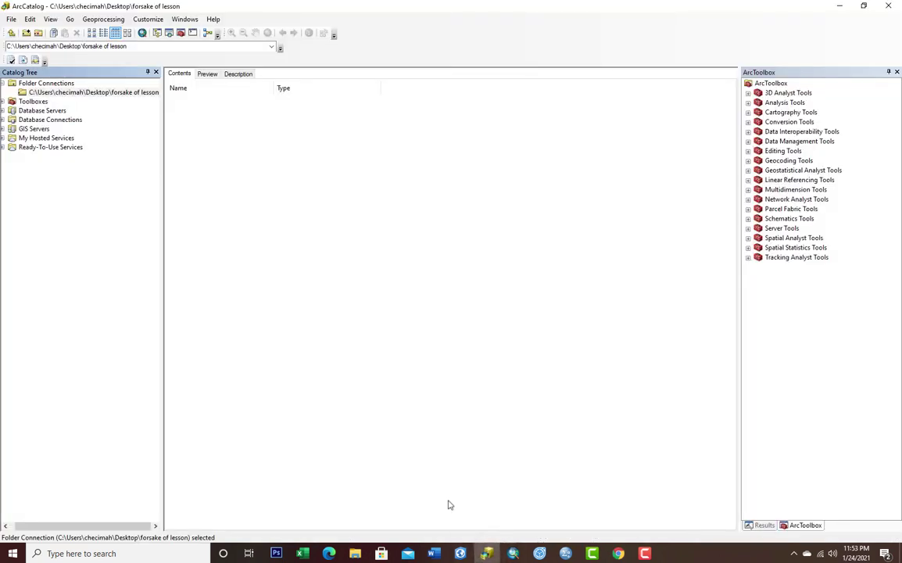
Create a new file geodatabase inside the connected "forsake of lesson" desktop folder.
right_click(47, 95)
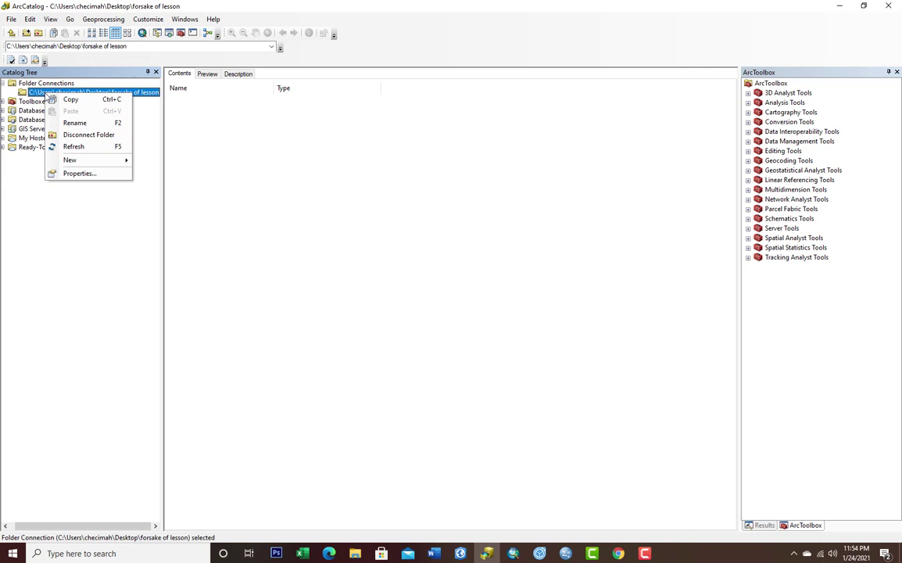
key(Down)
key(Down)
key(Down)
key(Down)
key(Down)
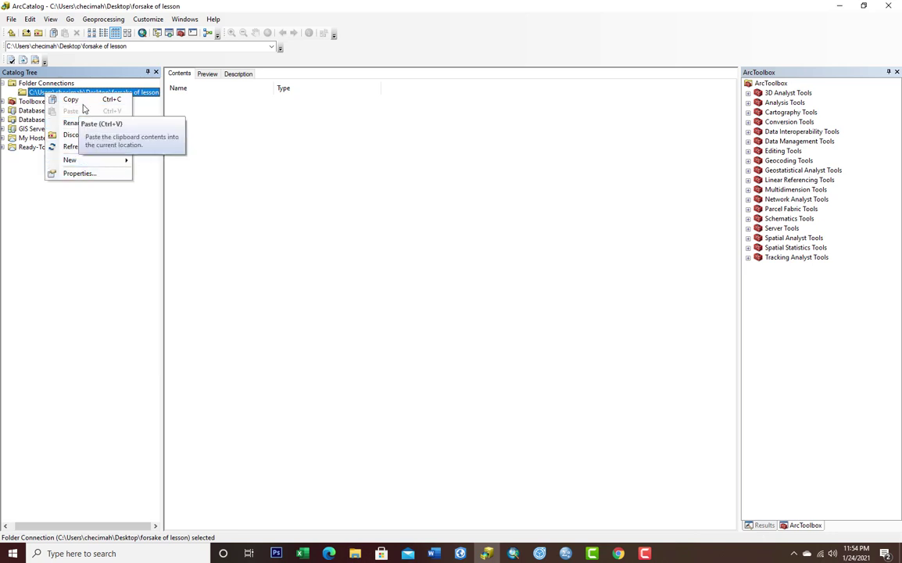
key(Down)
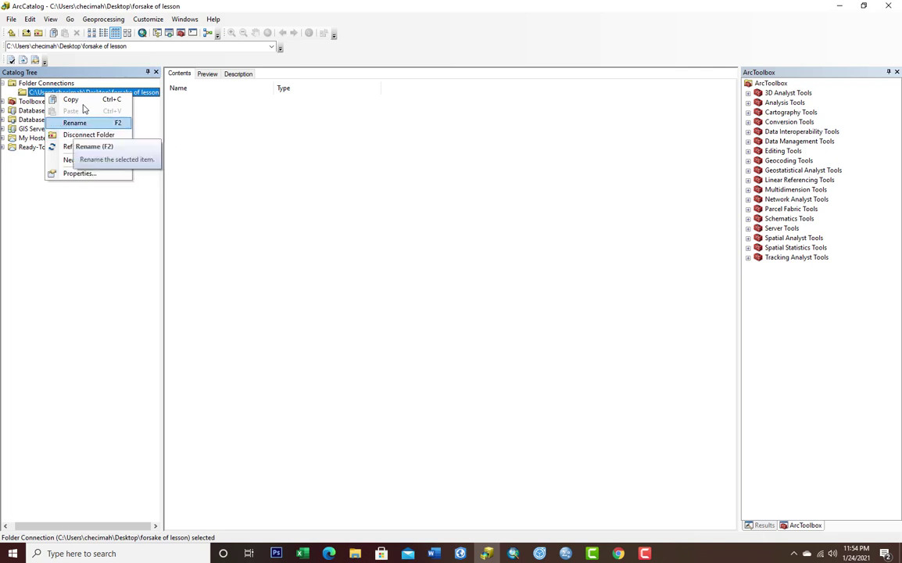
key(Down)
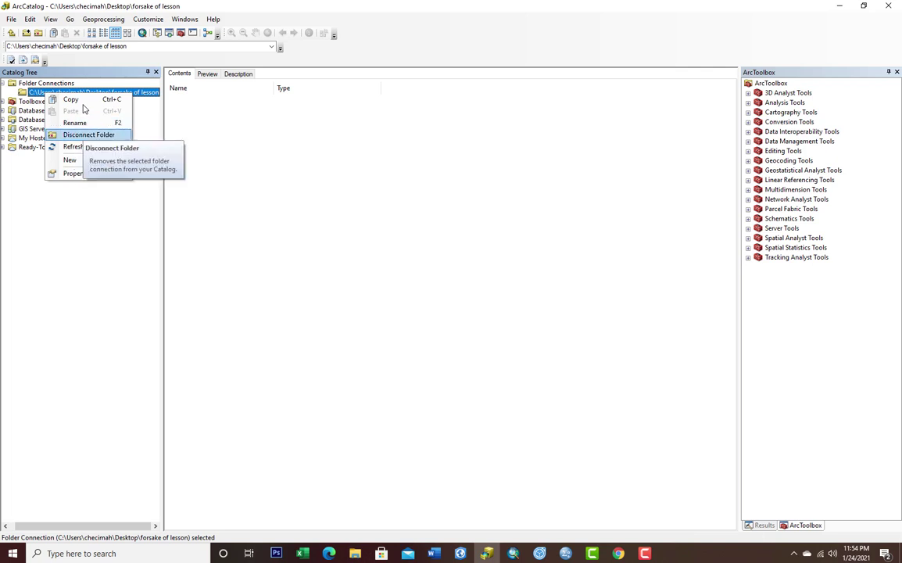
key(Down)
key(Down)
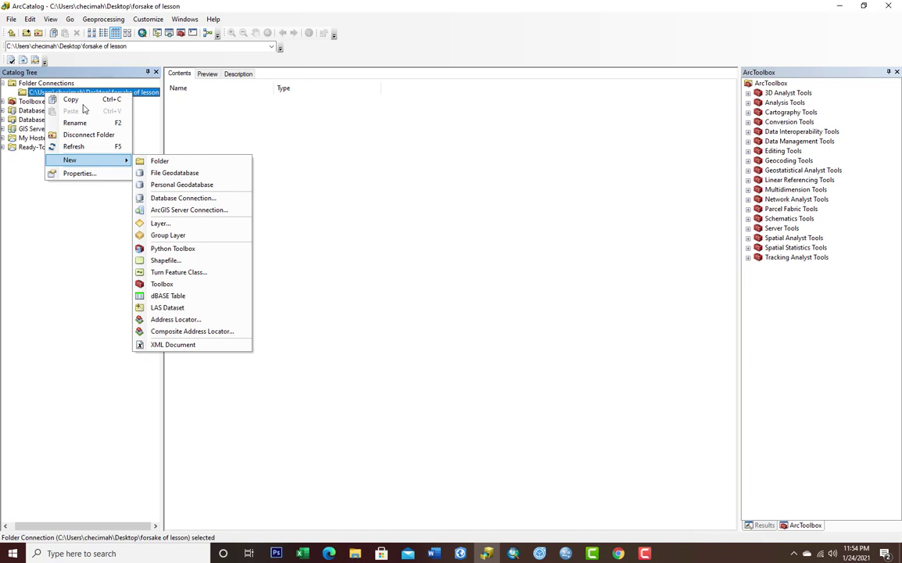
key(Down)
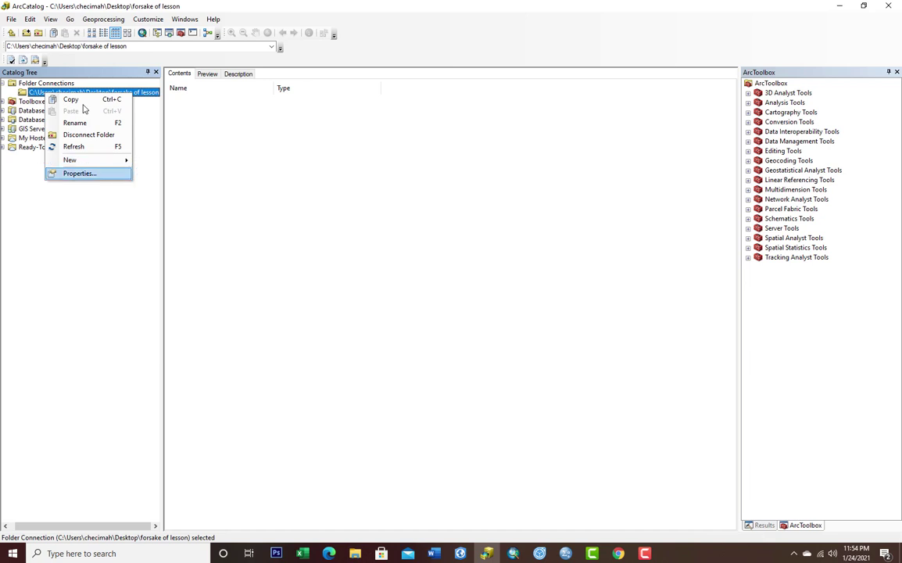
key(Up)
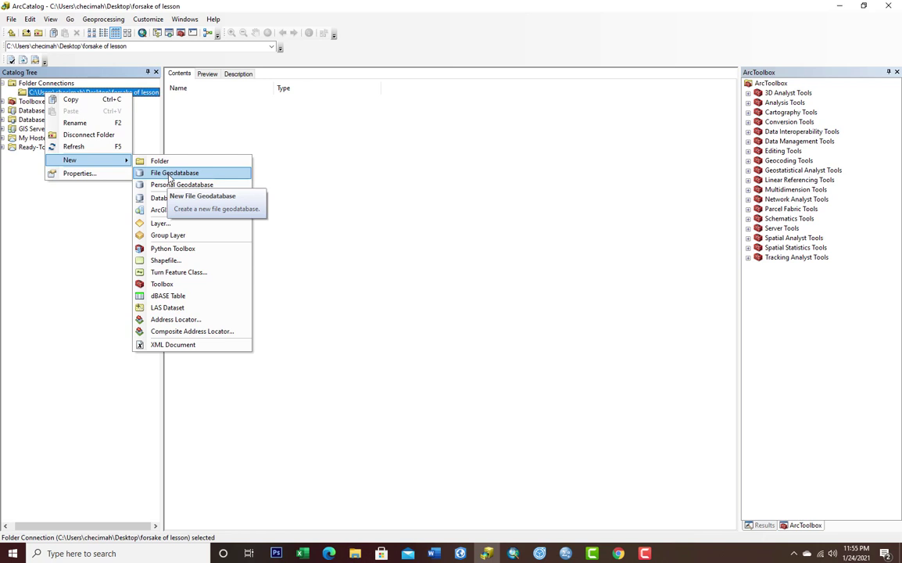
click(169, 173)
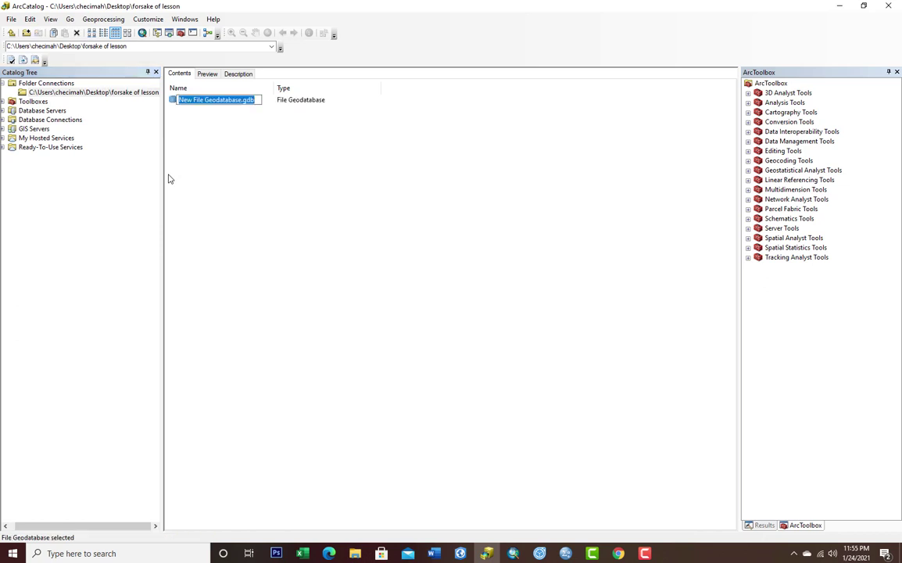
Rename the new file geodatabase as "Forsake of lesson.gdb" and expand its parent folder in the Catalog Tree.
click(261, 97)
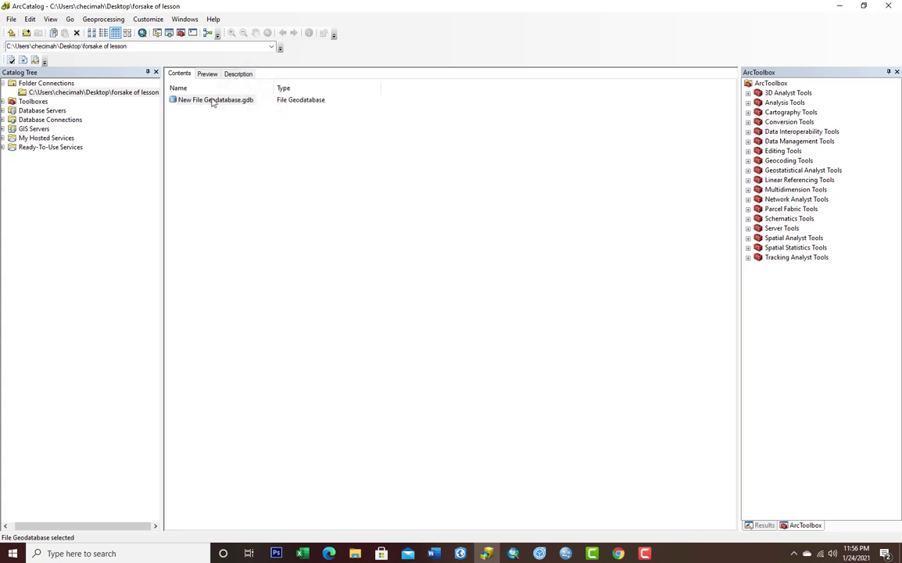
click(217, 102)
right_click(216, 98)
click(263, 97)
right_click(240, 104)
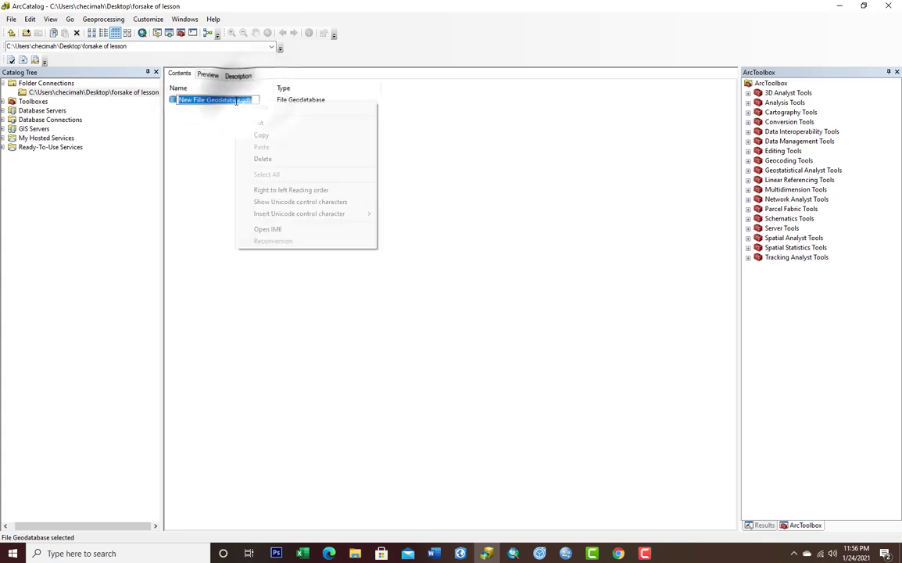
click(242, 95)
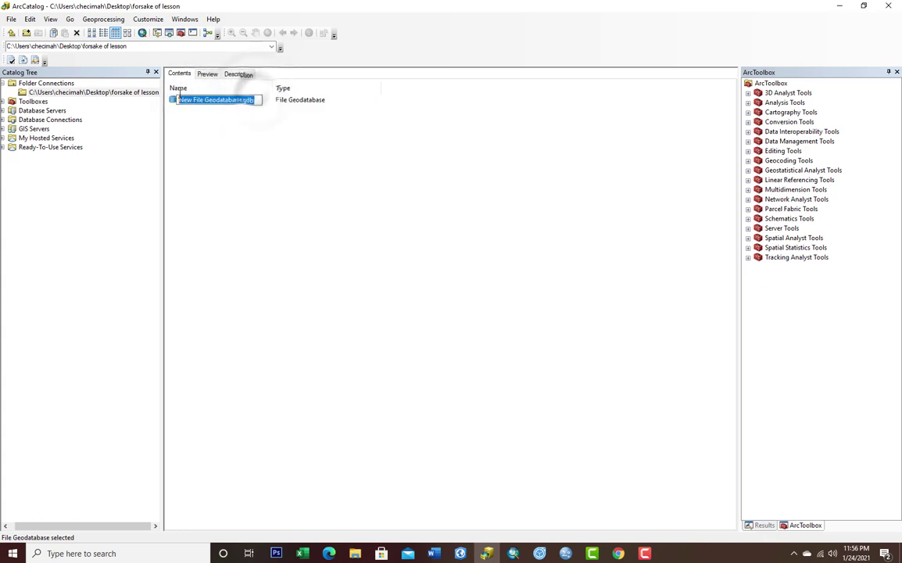
drag(255, 100, 184, 99)
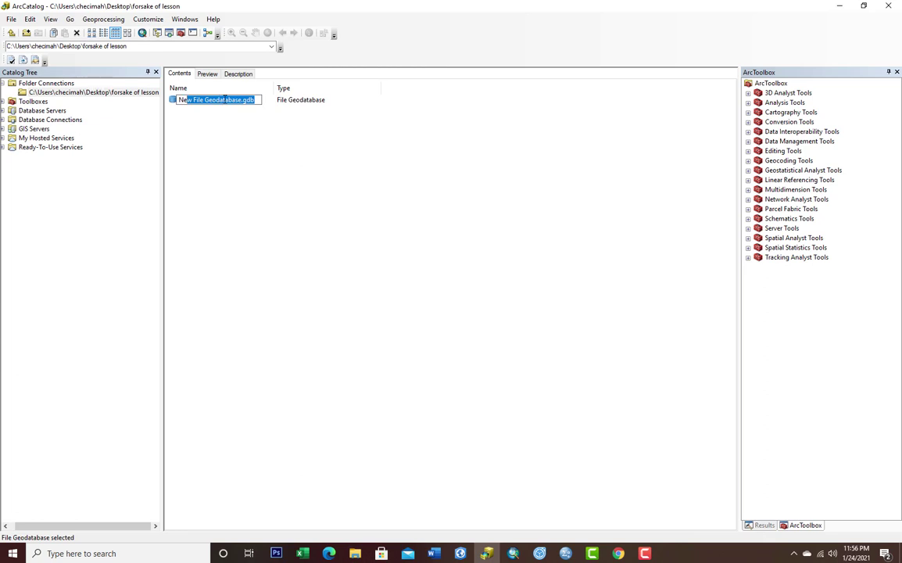
key(BackSpace)
key(BackSpace)
key(BackSpace)
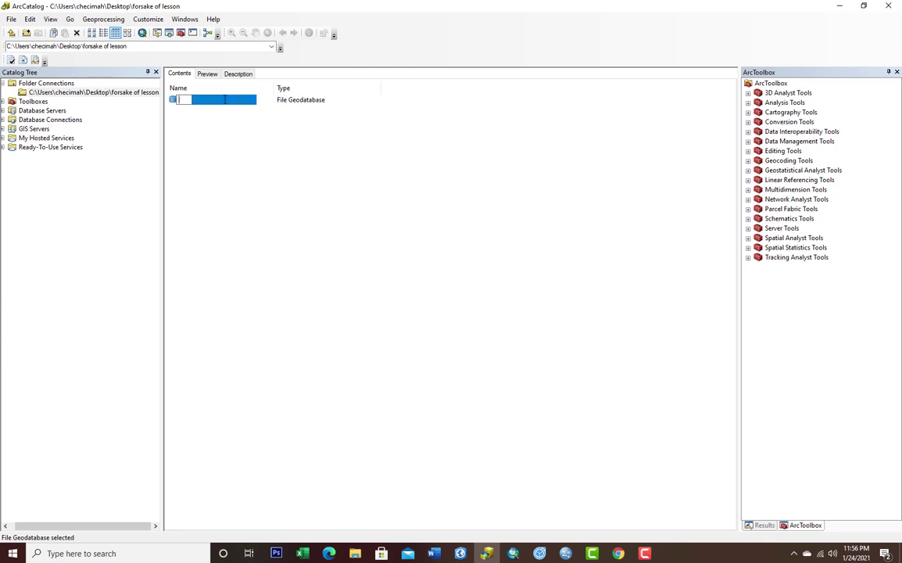
text(Forsake of lesson.gdb)
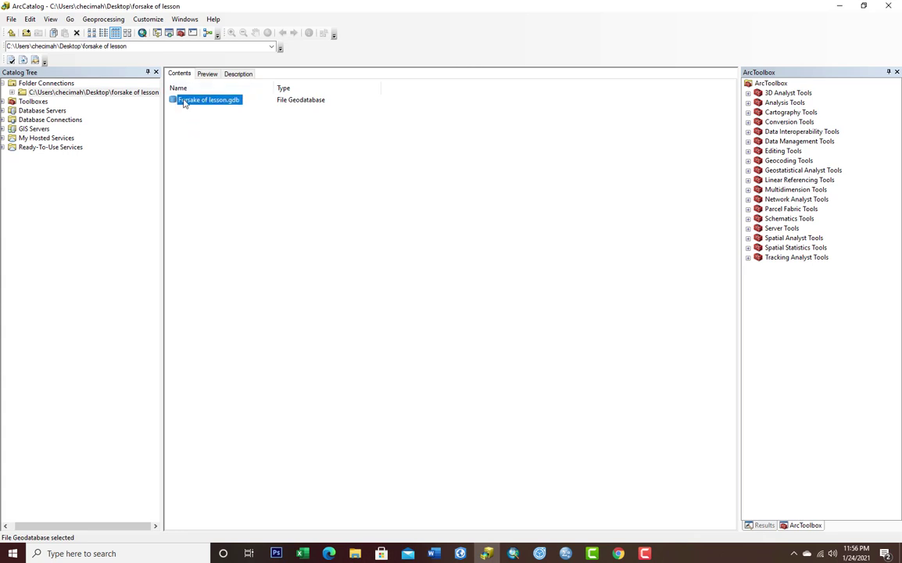
click(181, 123)
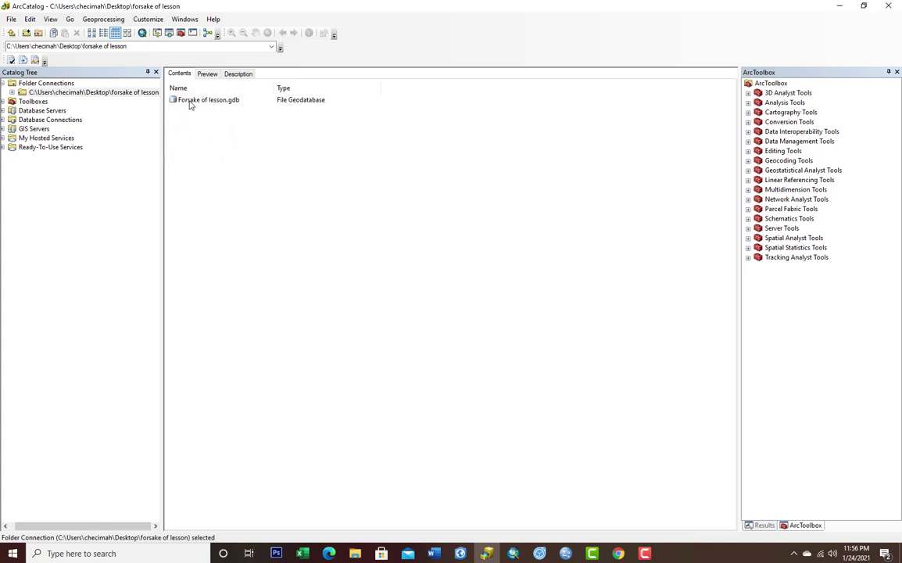
click(13, 93)
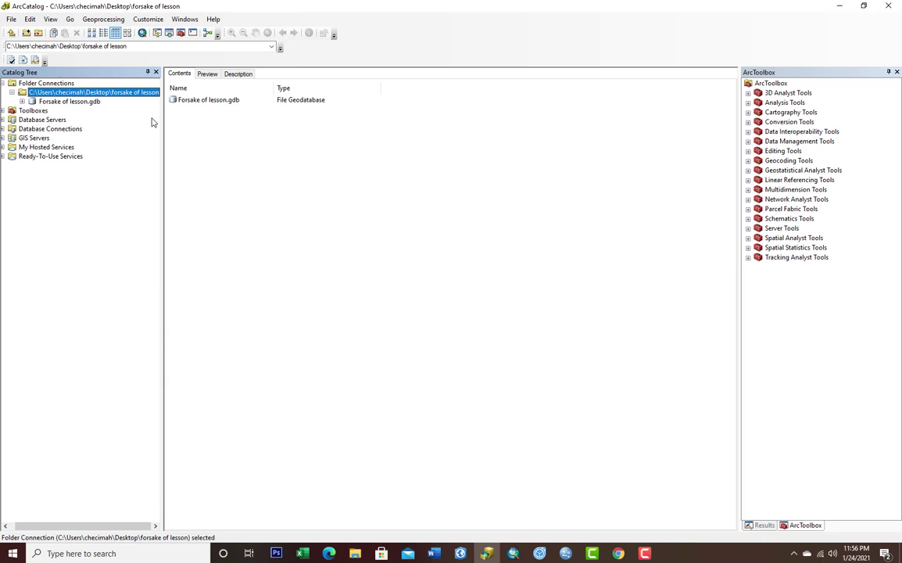
Examine the import, export and new-item options offered for the Forsake of lesson.gdb geodatabase.
click(184, 102)
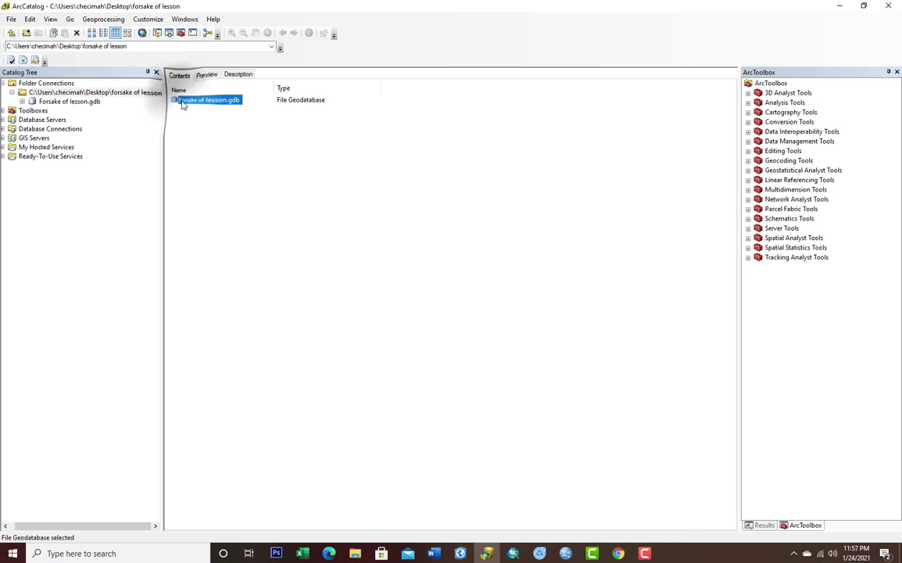
right_click(183, 105)
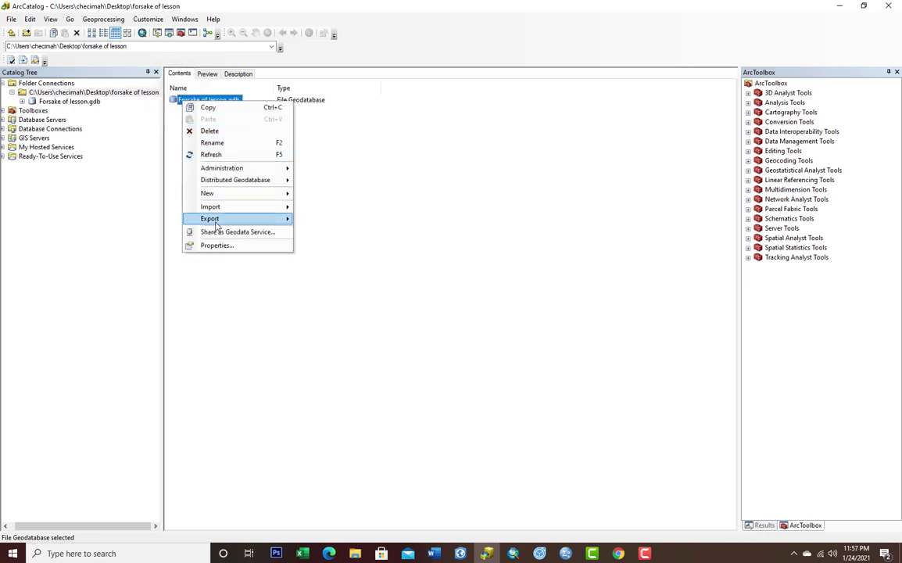
mouse_move(209, 206)
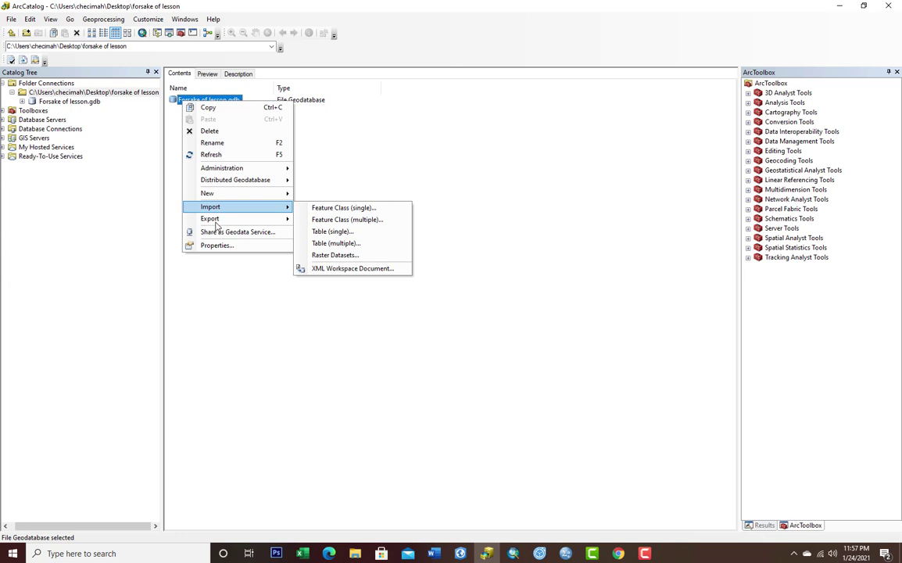
mouse_move(217, 224)
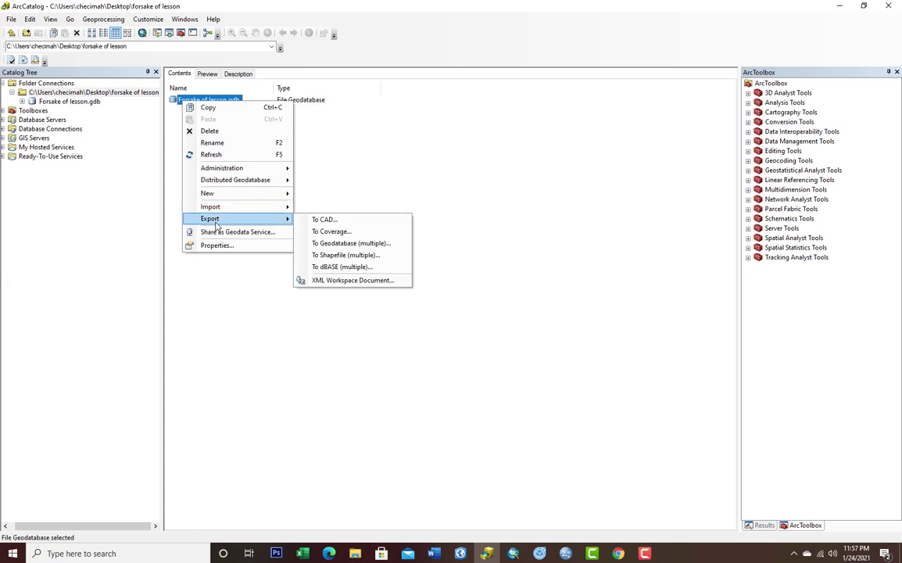
key(Up)
key(Up)
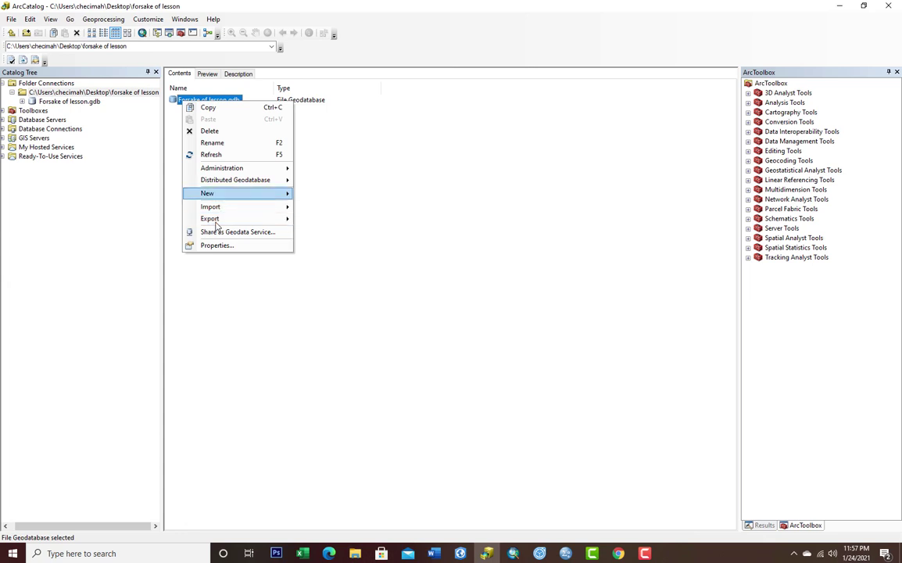
key(Right)
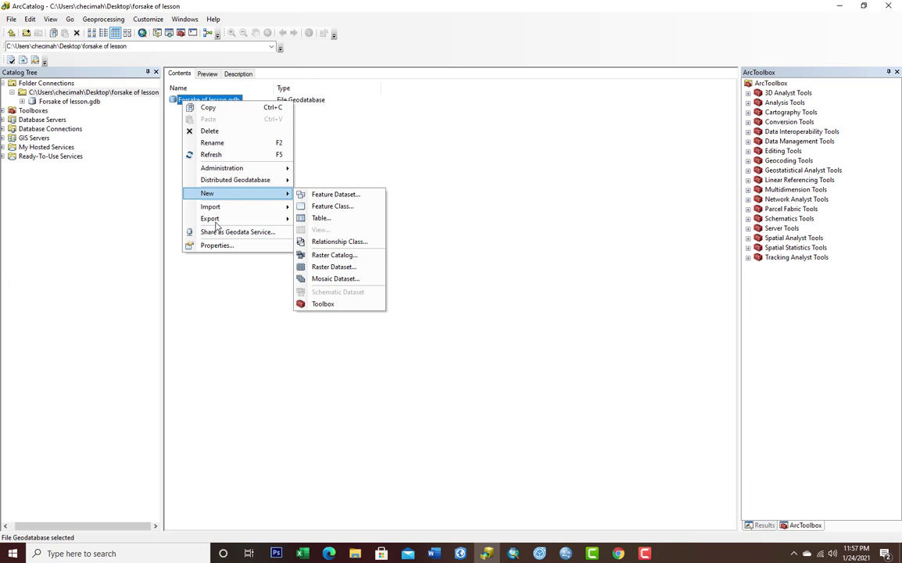
key(Right)
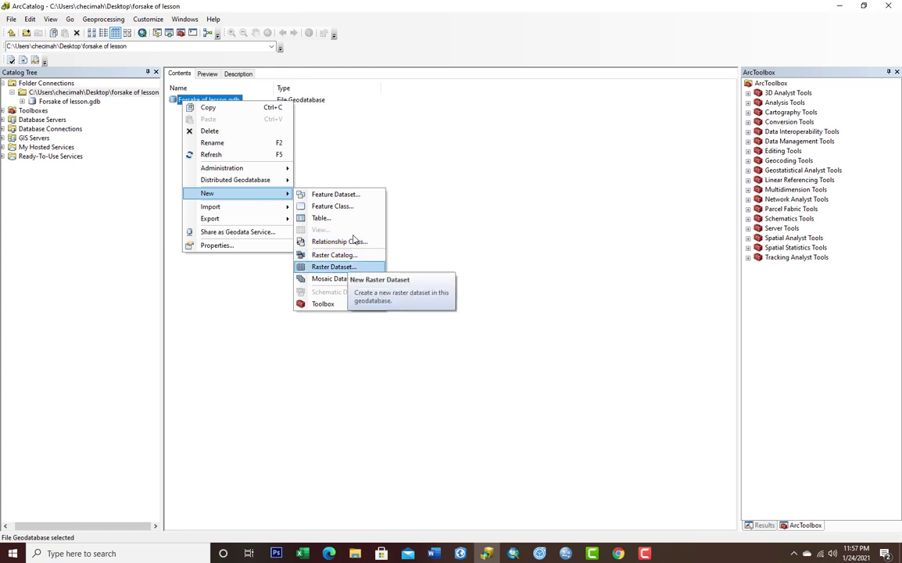
key(Down)
key(Up)
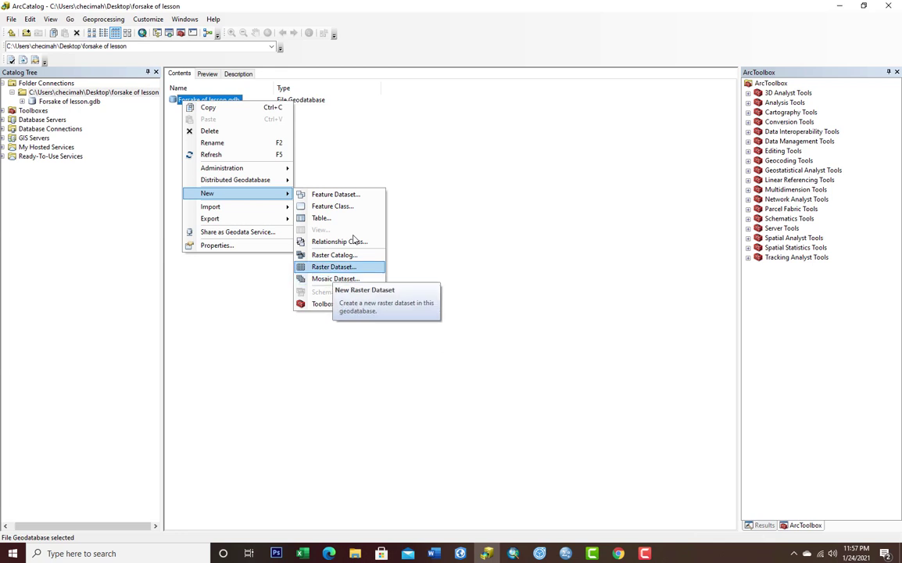
key(Up)
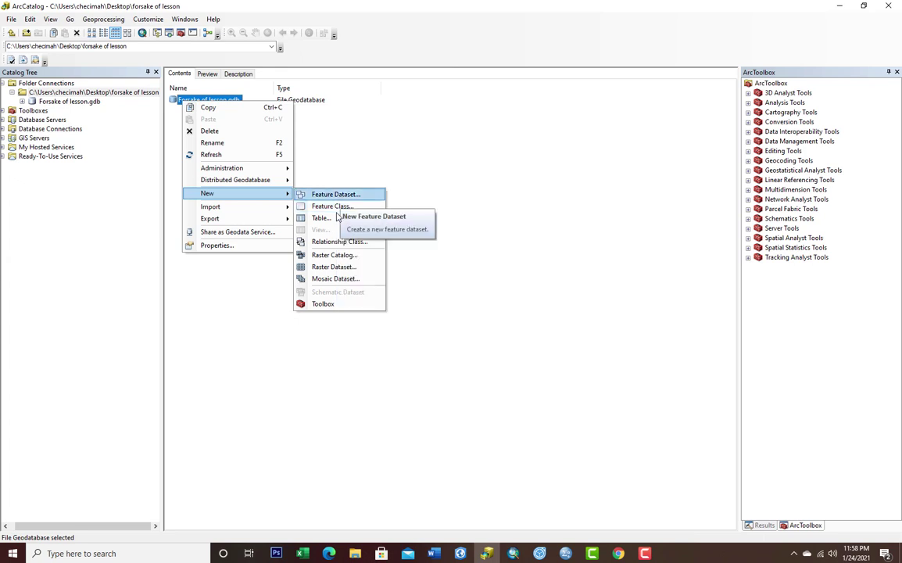
Start a new feature dataset in Forsake of lesson.gdb and name it "Hope".
click(332, 194)
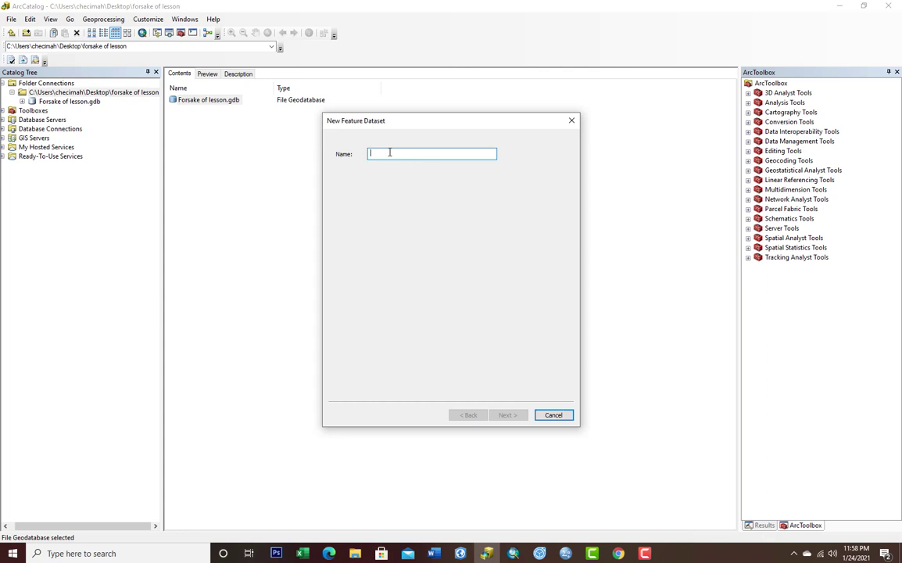
text(H)
key(BackSpace)
text(hoP)
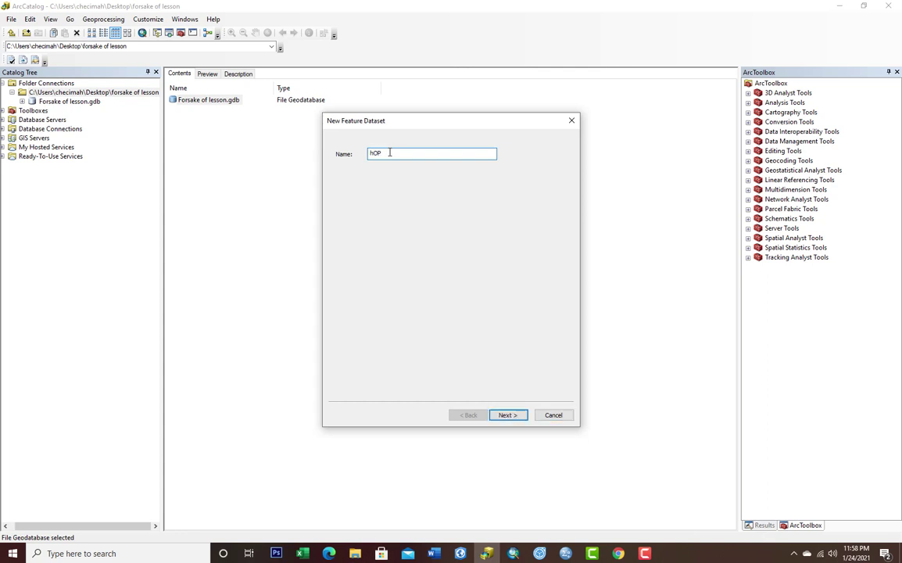
key(BackSpace)
key(BackSpace)
key(BackSpace)
text(H)
text(opr)
key(BackSpace)
text(e)
click(505, 418)
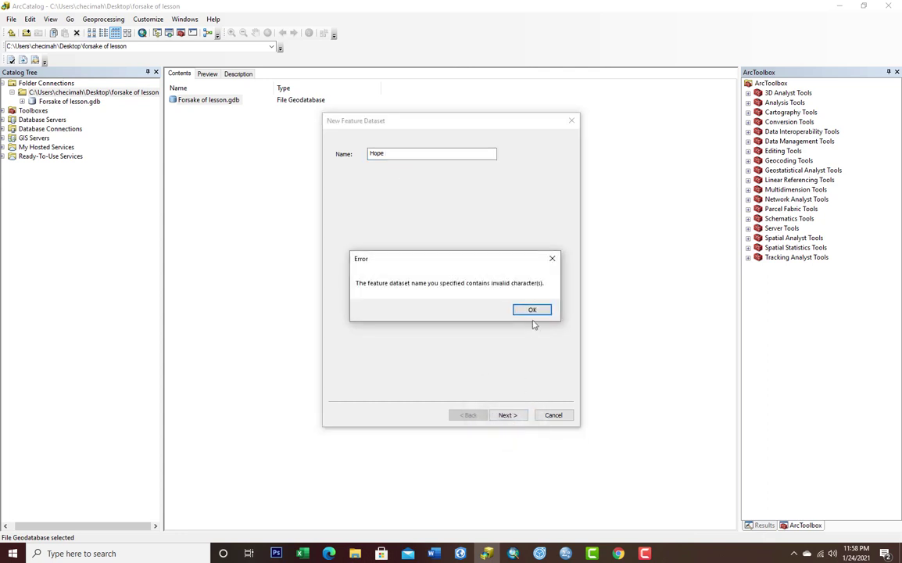
click(533, 311)
click(408, 154)
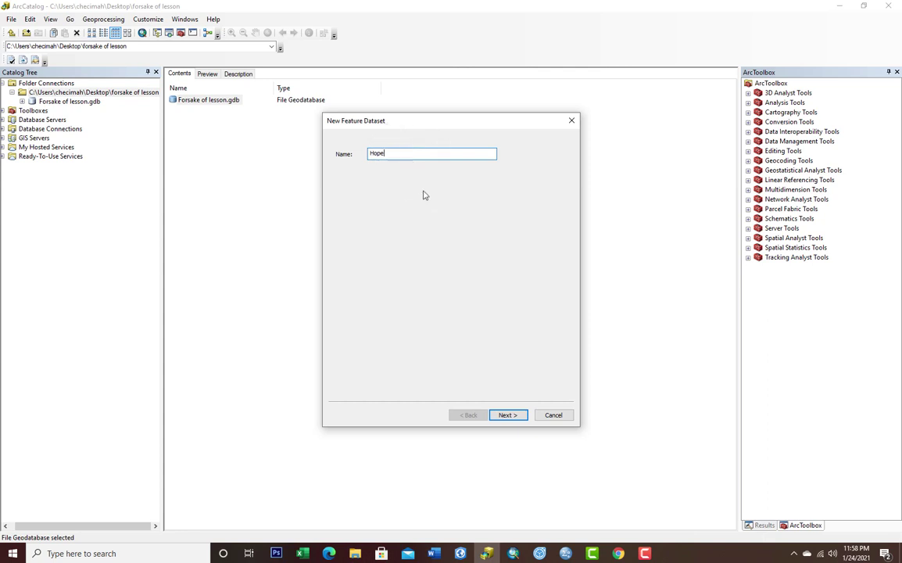
click(509, 416)
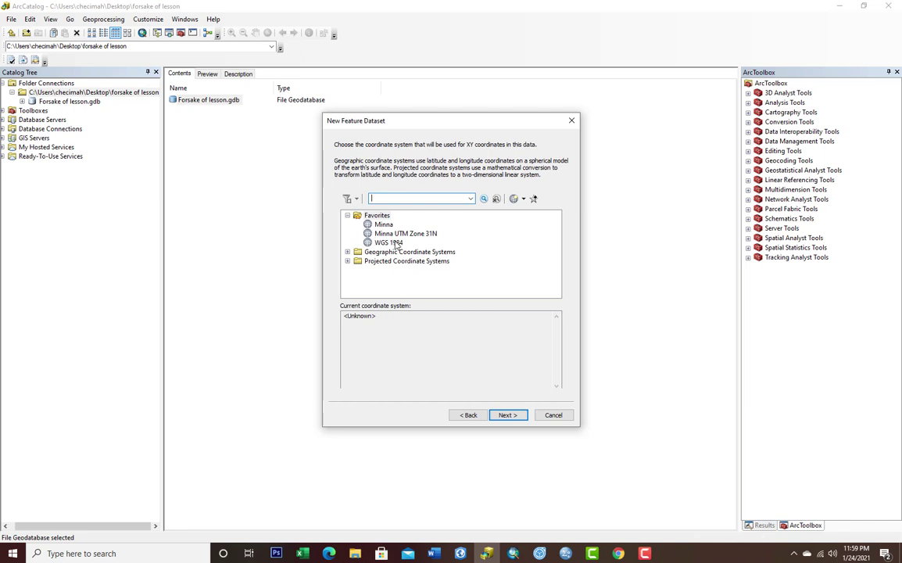
Assign WGS 1984 as the feature dataset's XY coordinate system and create it with no vertical coordinate system and default tolerances.
click(391, 242)
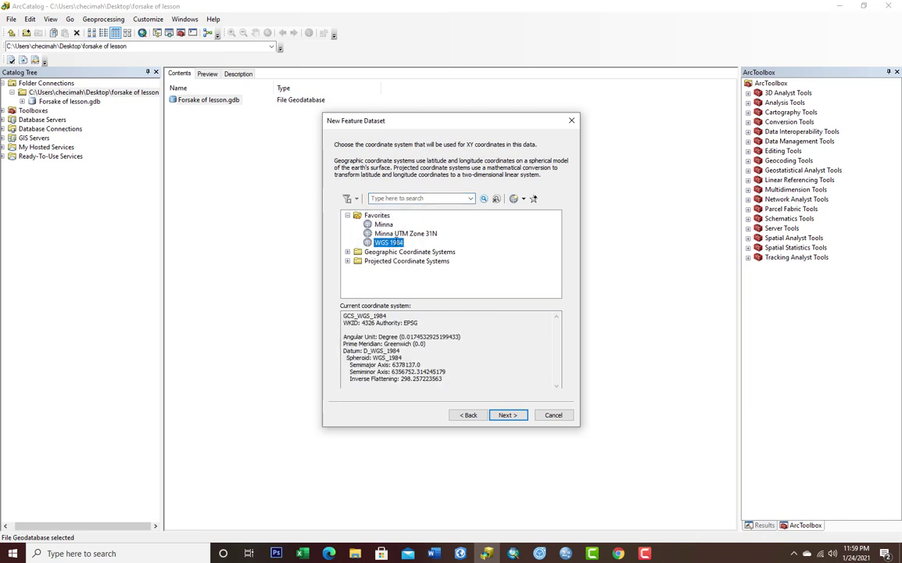
click(504, 416)
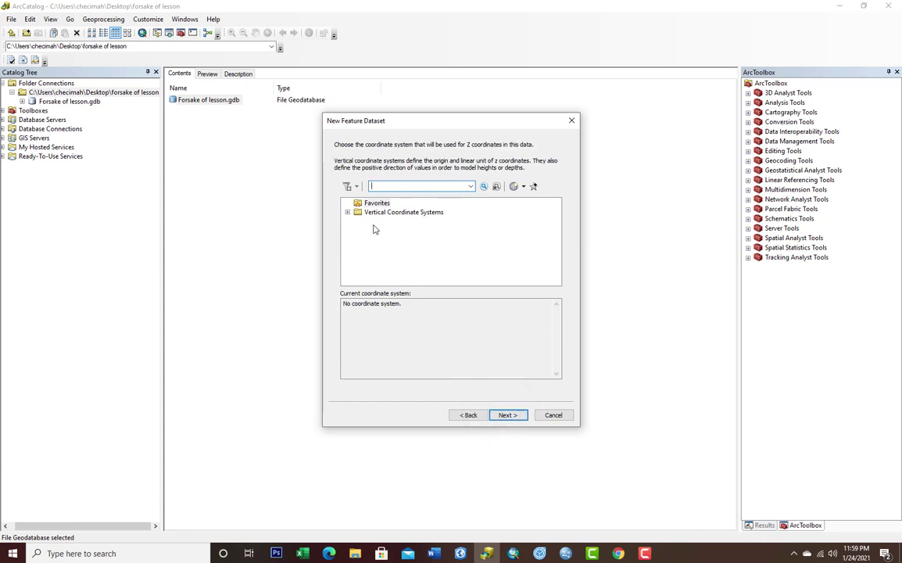
click(505, 414)
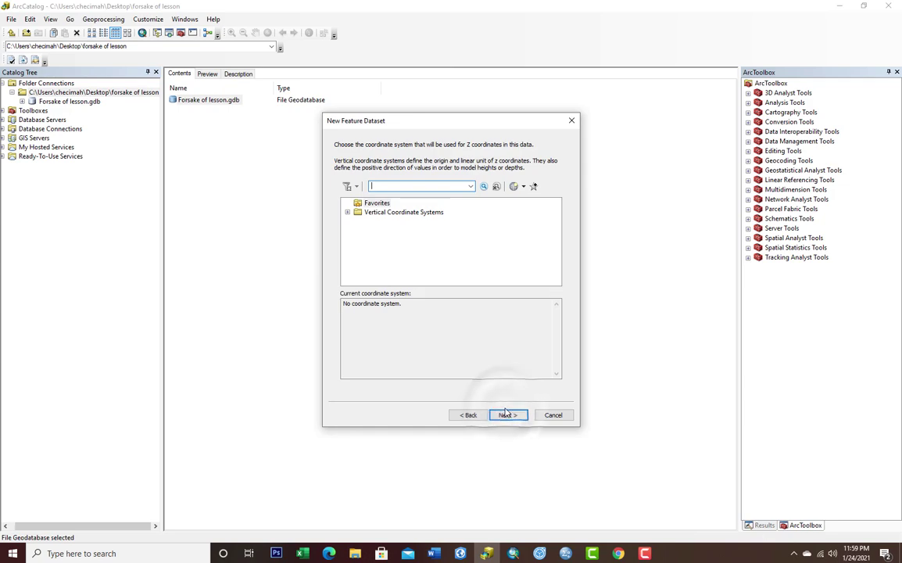
click(504, 417)
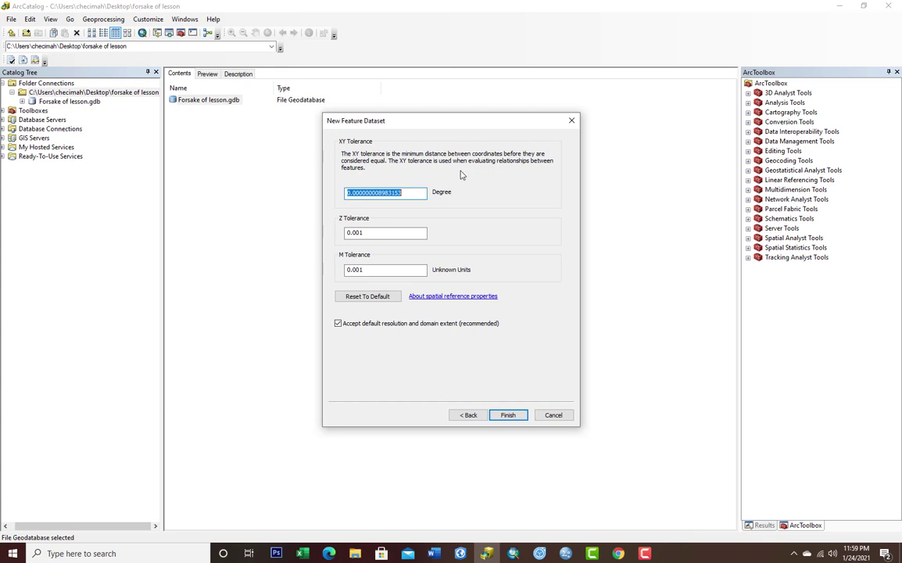
click(510, 416)
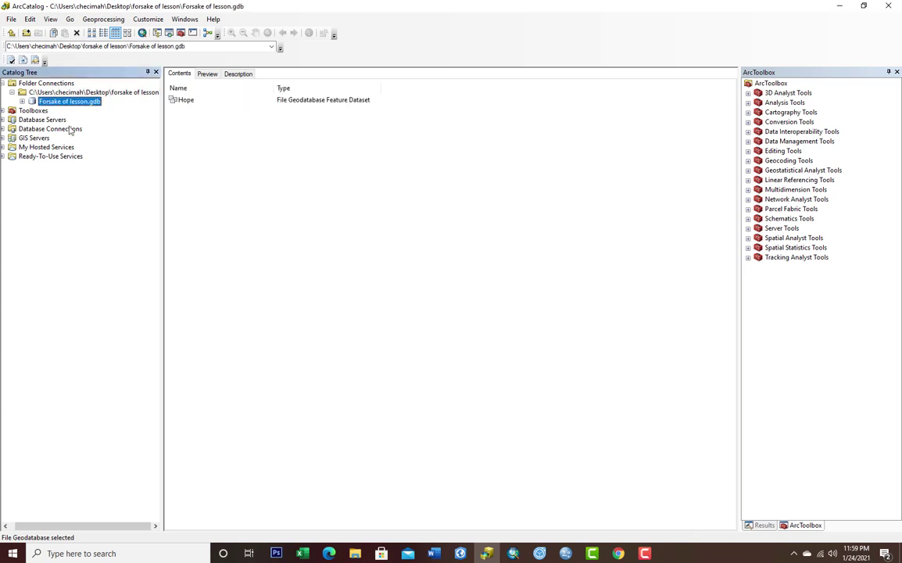
Expand Forsake of lesson.gdb in the Catalog Tree and select its Hope feature dataset.
click(22, 102)
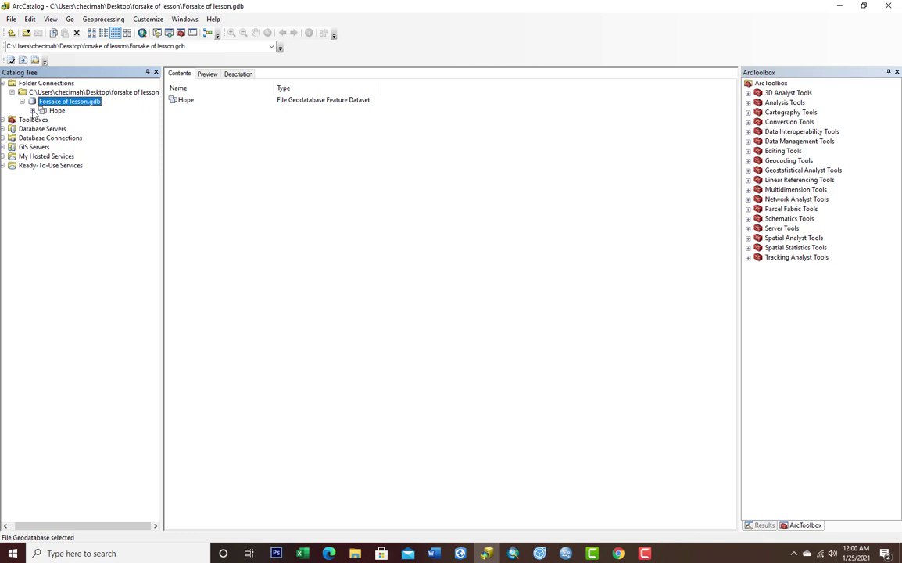
click(33, 111)
click(191, 132)
click(191, 101)
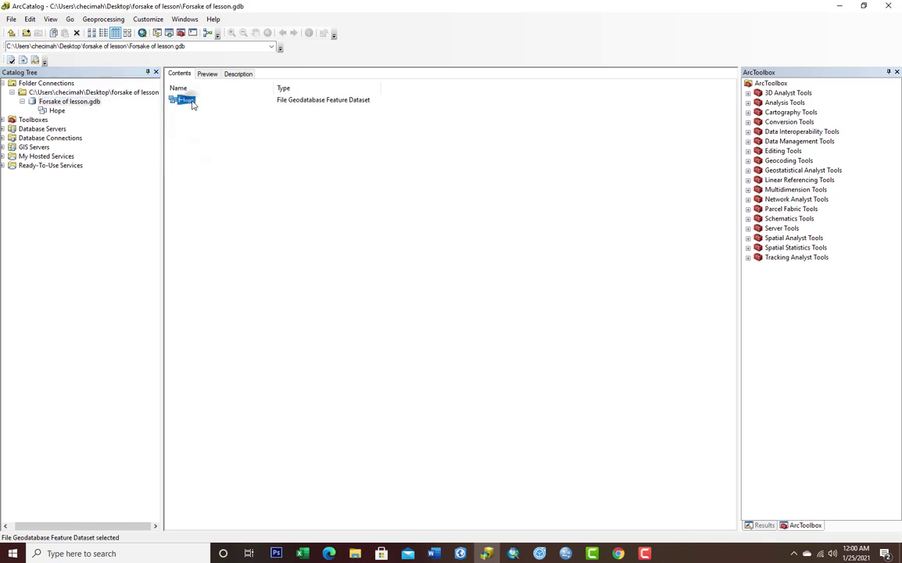
Examine the new-item types offered for the Hope feature dataset, from feature class to geometric network.
right_click(187, 101)
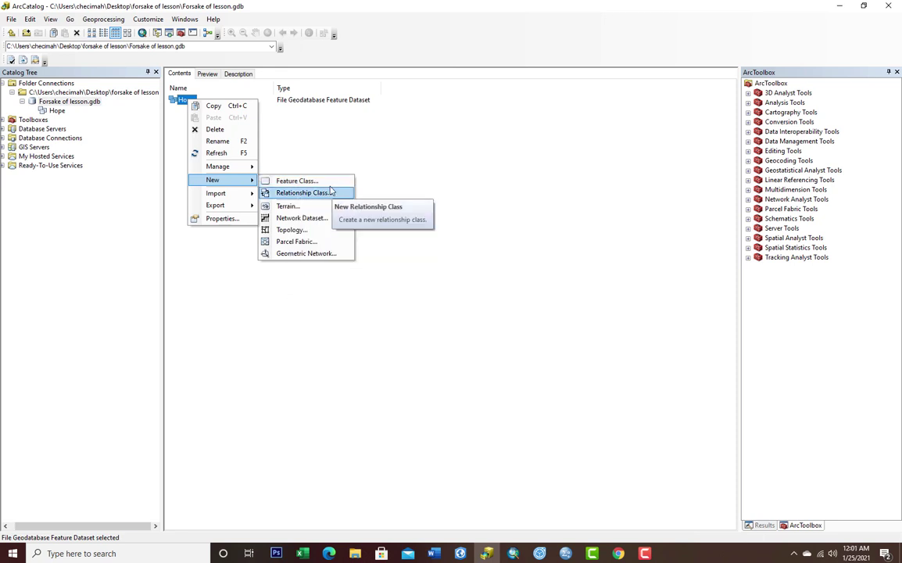
key(Down)
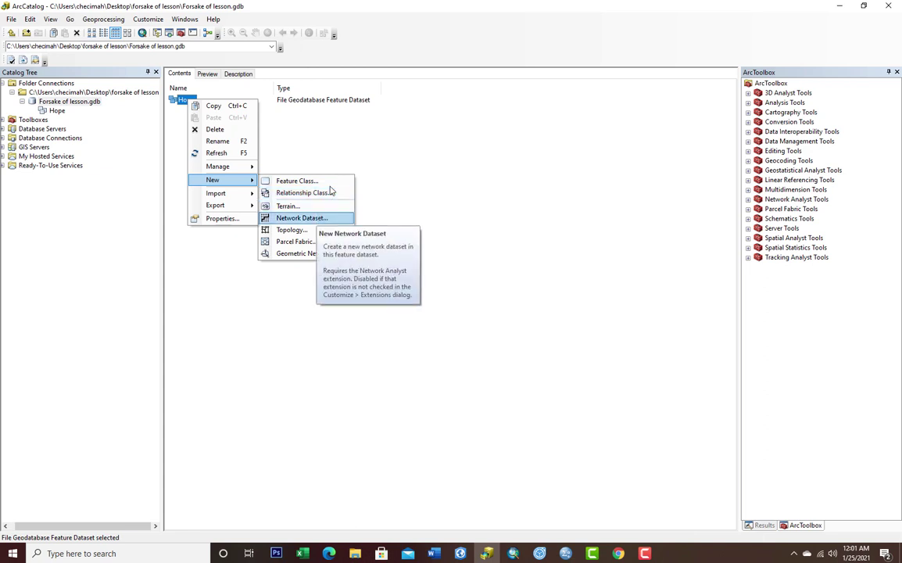
key(Down)
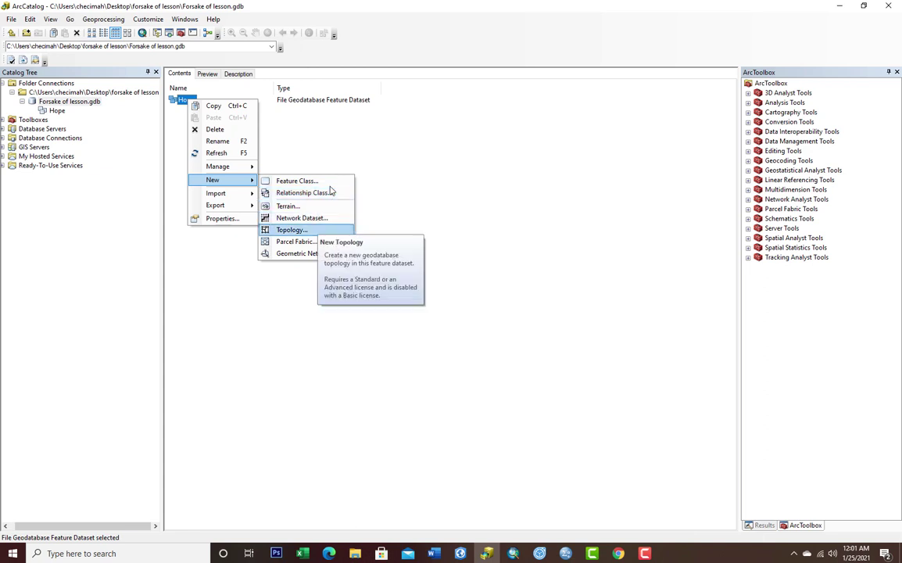
key(Down)
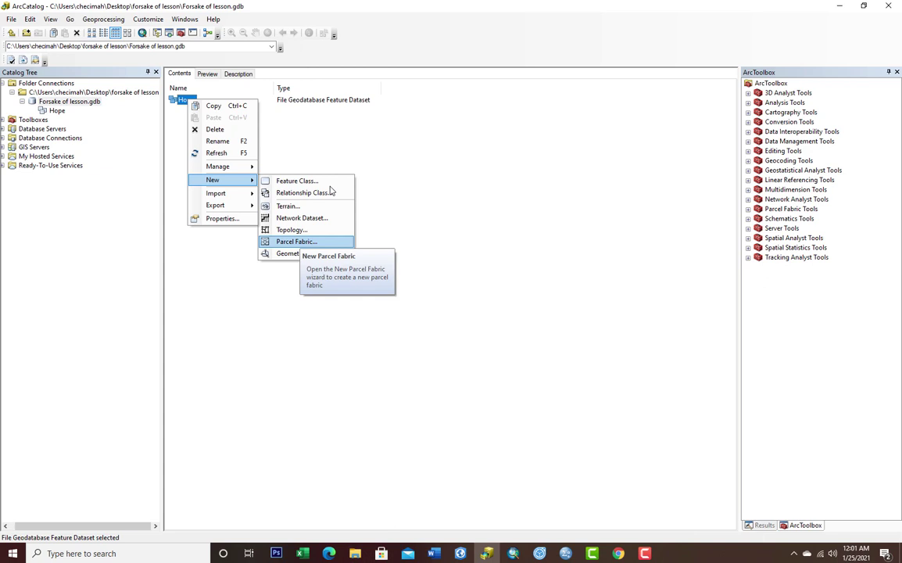
key(Down)
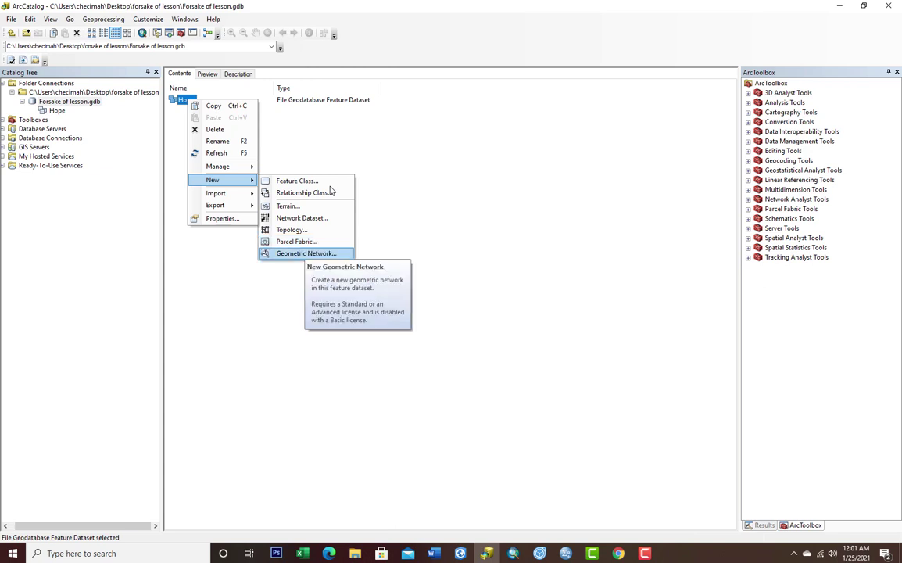
key(Up)
key(Up)
key(Up)
key(Up)
key(Up)
key(Up)
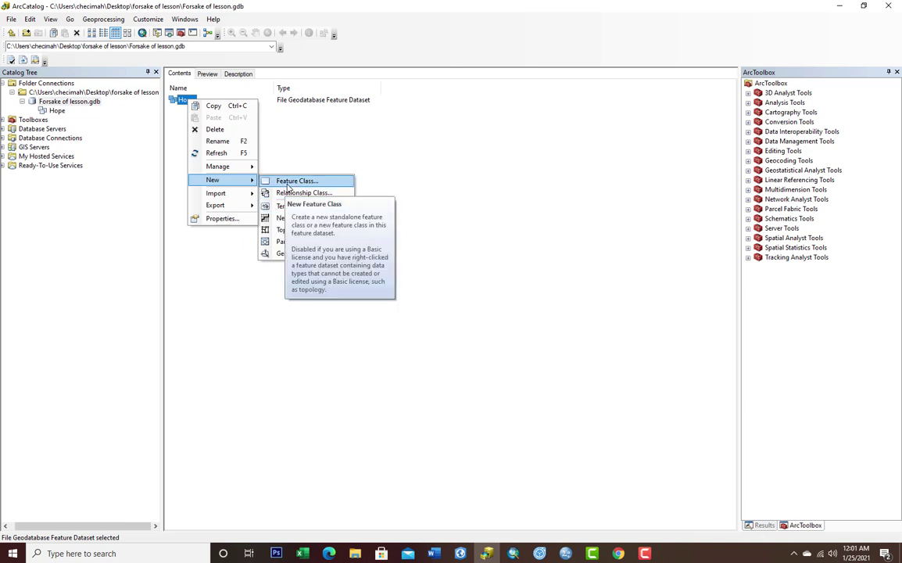
Start a new polygon feature class in Hope named "Boundary" with alias "bdy", keeping the default storage configuration.
key(Return)
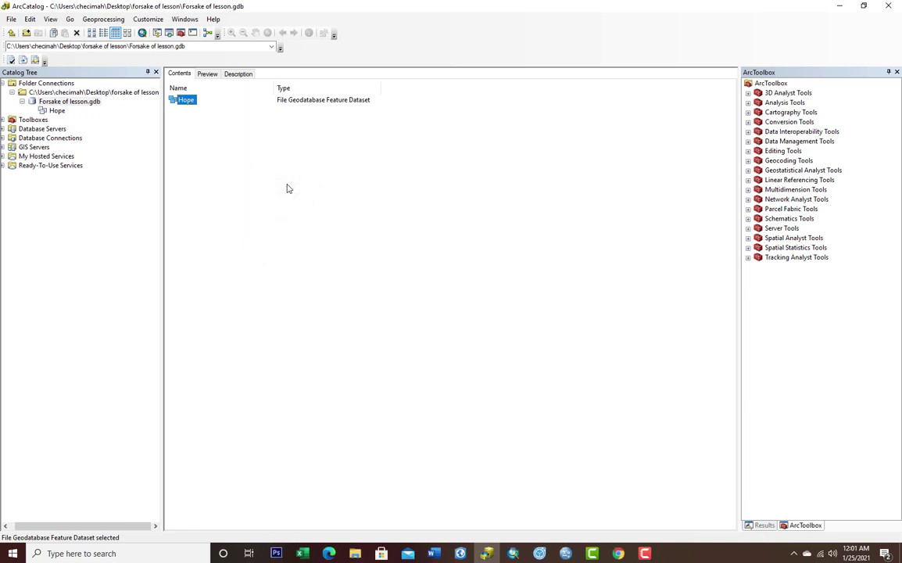
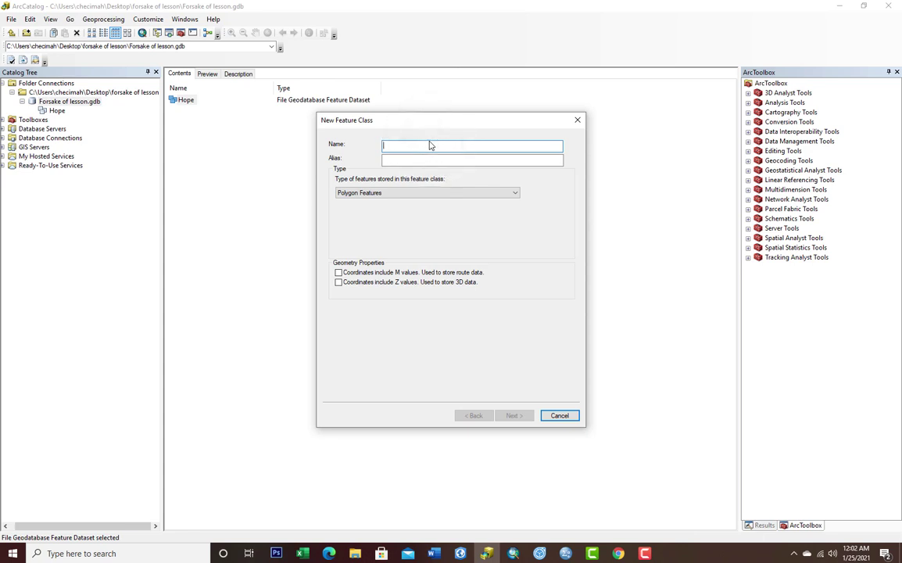
text(B)
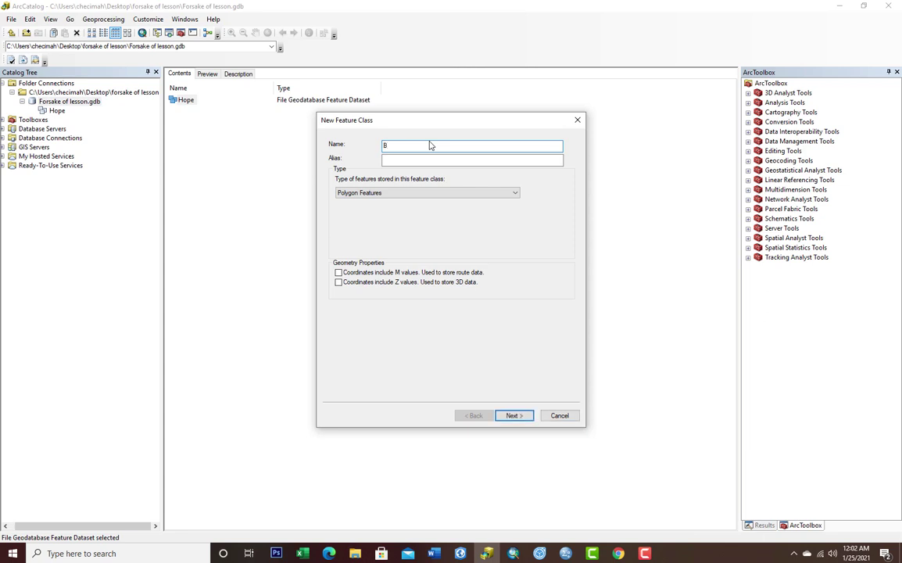
text(oundary)
click(437, 161)
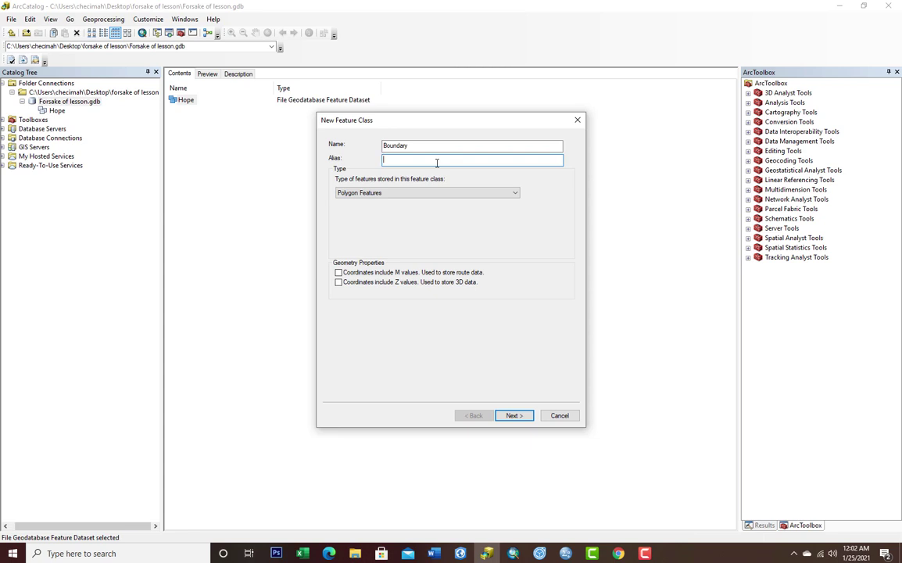
text(bdy)
click(398, 193)
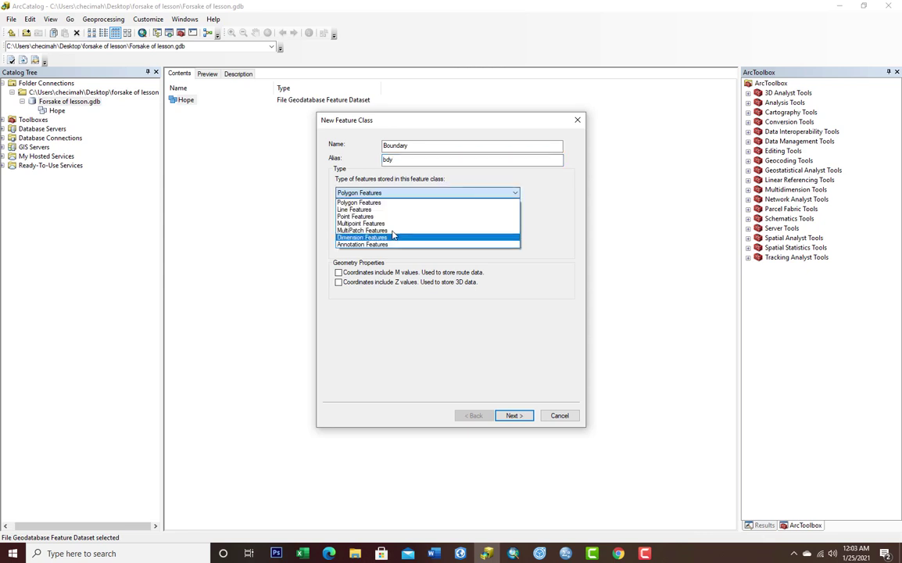
key(Down)
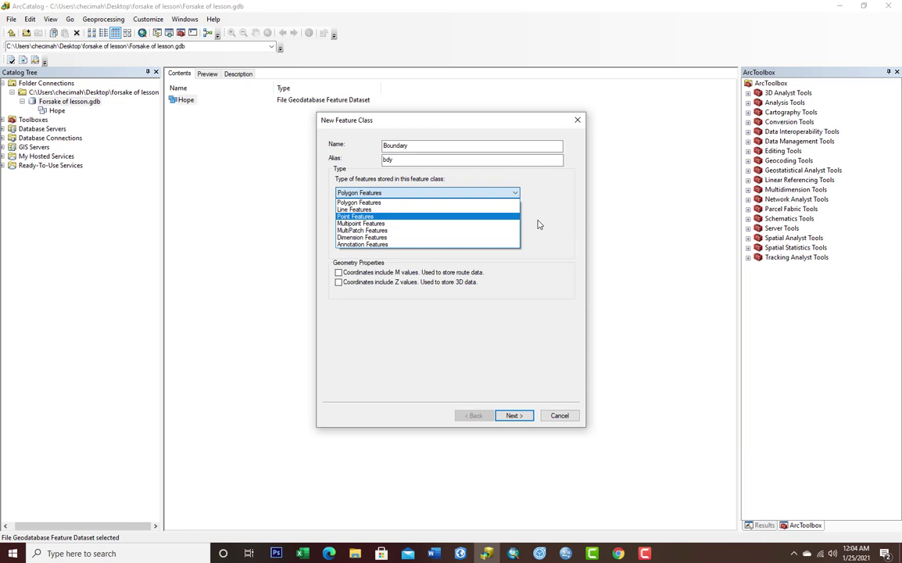
click(476, 203)
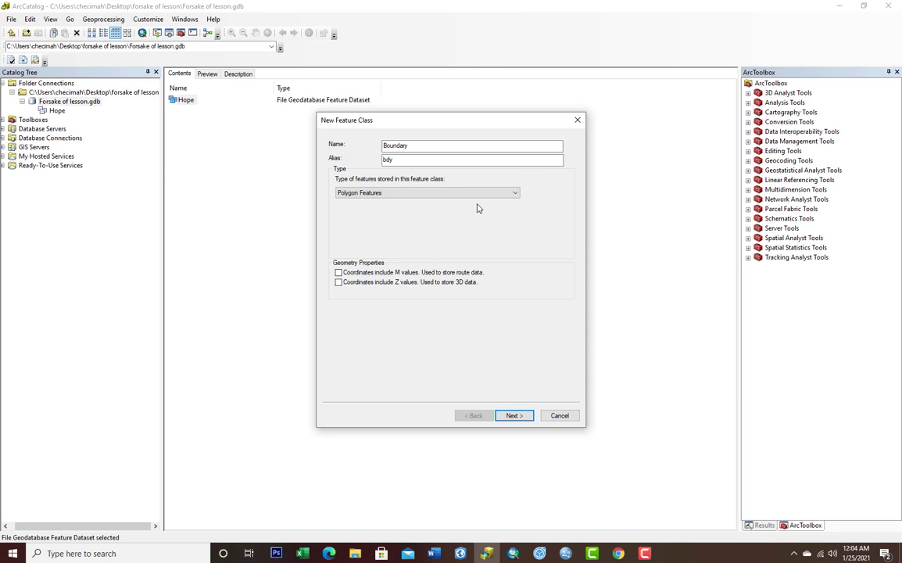
click(514, 415)
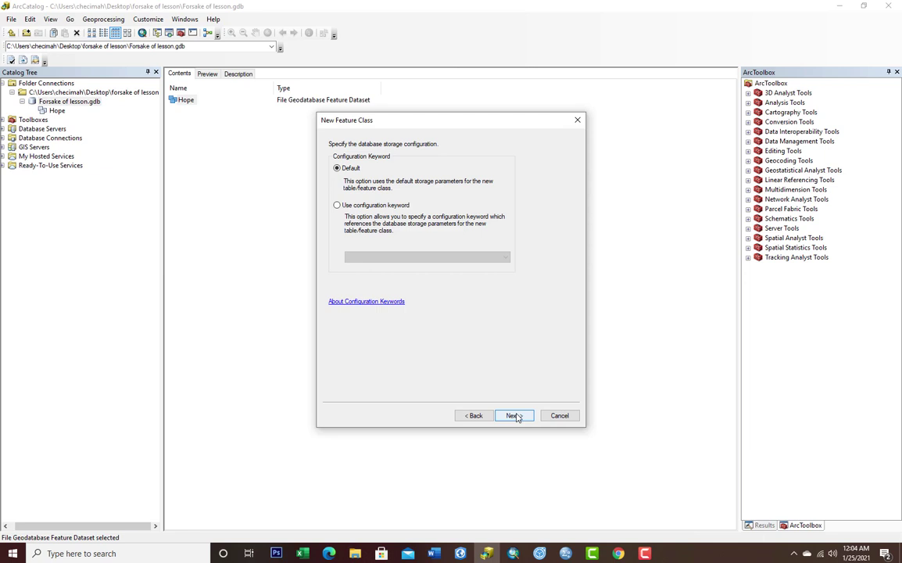
click(515, 416)
click(513, 416)
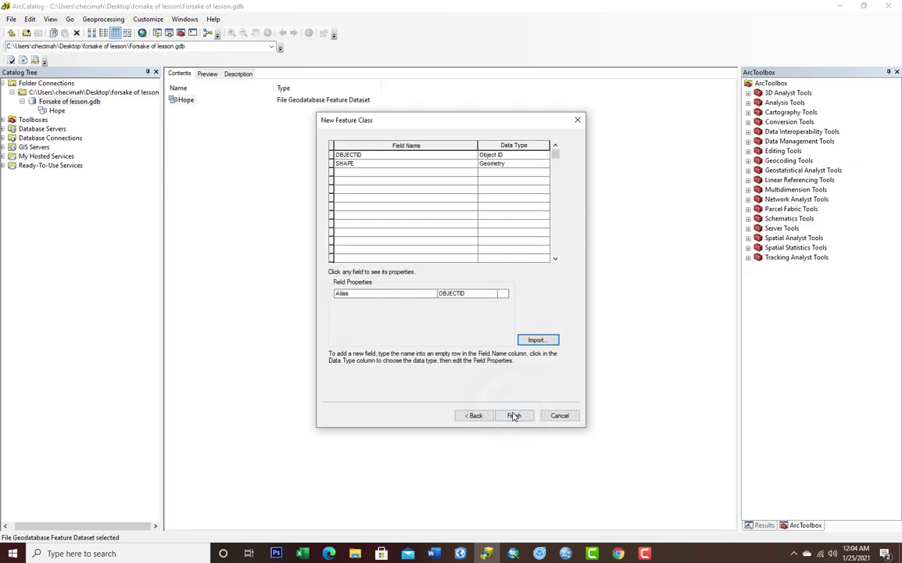
Add a field called "Name" with the Text data type to the Boundary feature class.
click(397, 329)
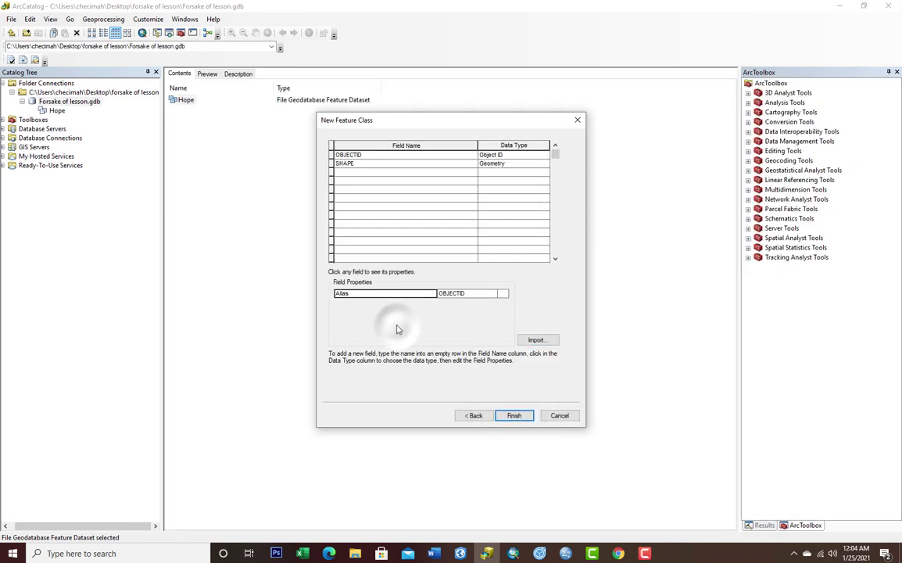
click(354, 175)
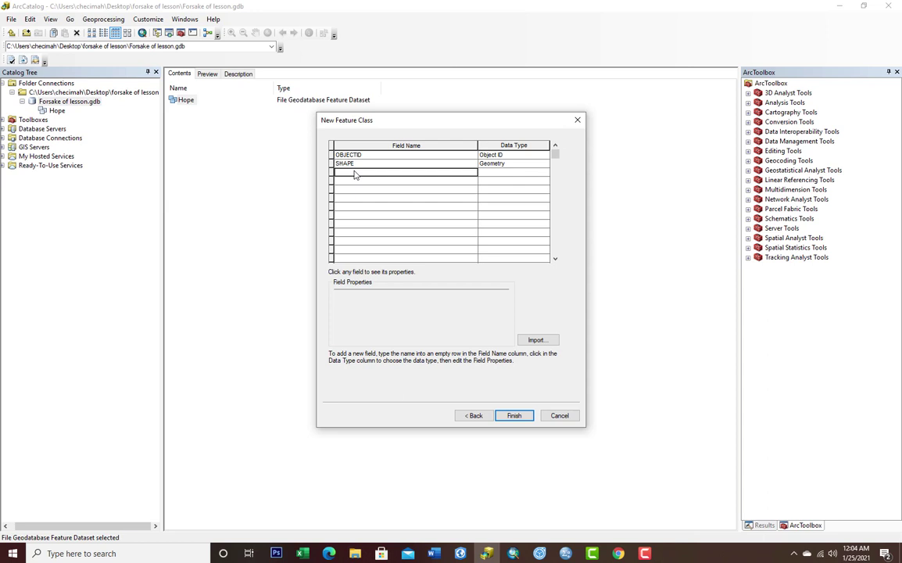
text(N)
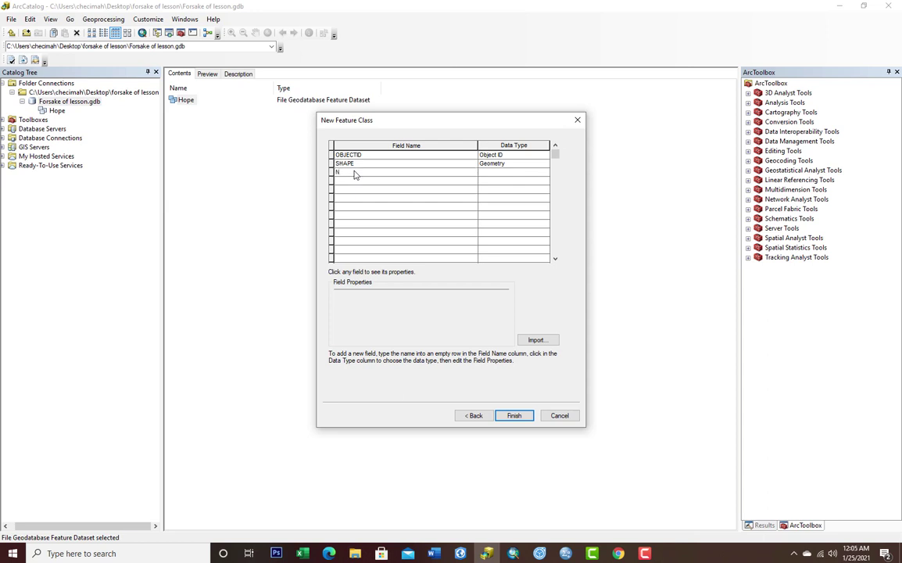
text(ame)
click(360, 182)
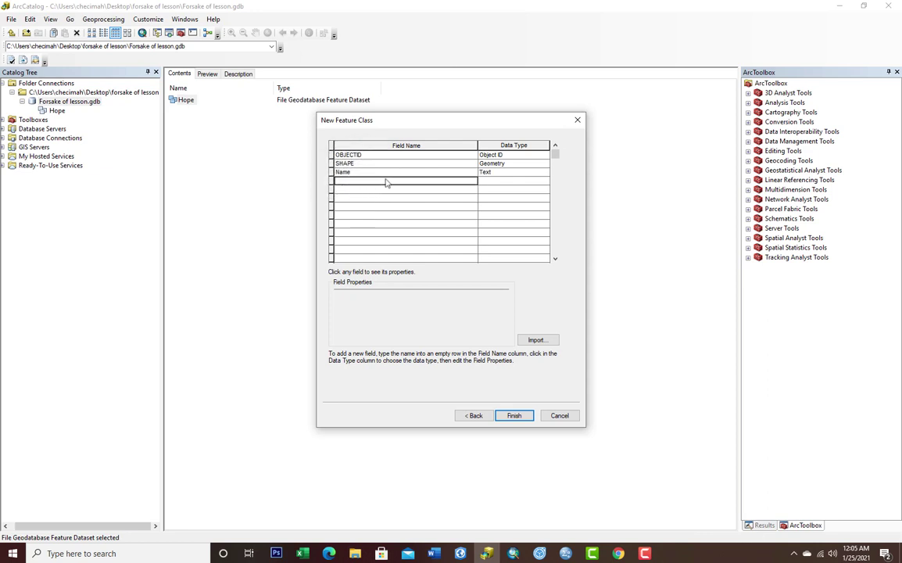
click(543, 173)
click(542, 173)
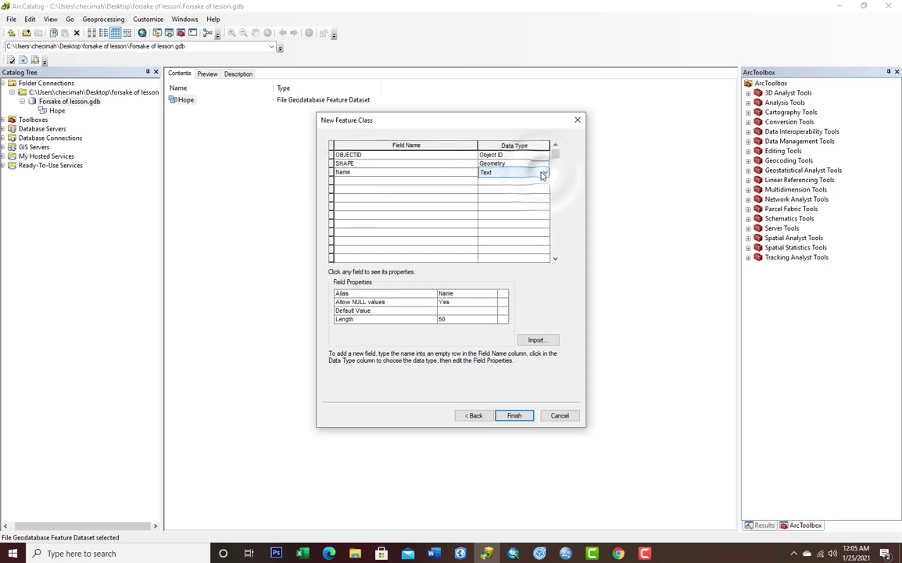
Add an "Area" field with the Double data type and finish creating the Boundary feature class.
click(404, 185)
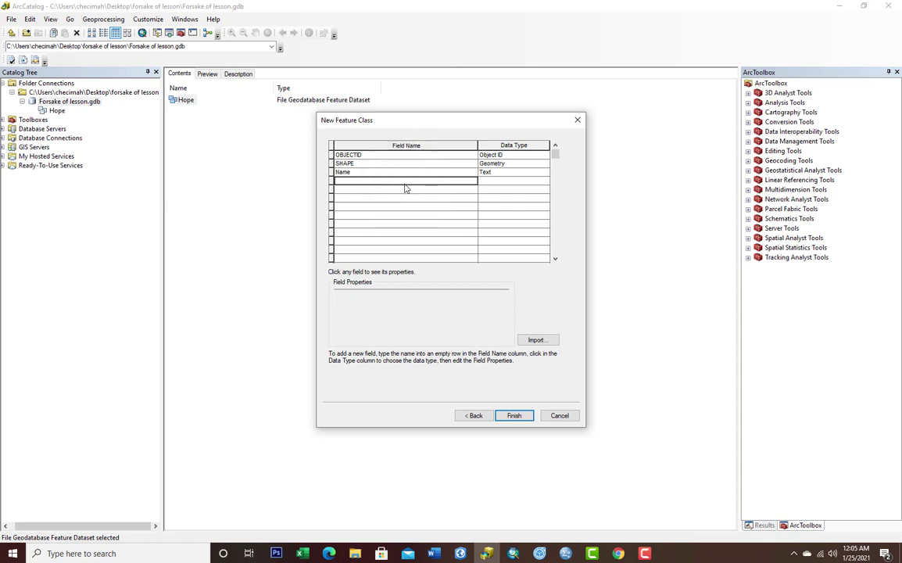
text(Area)
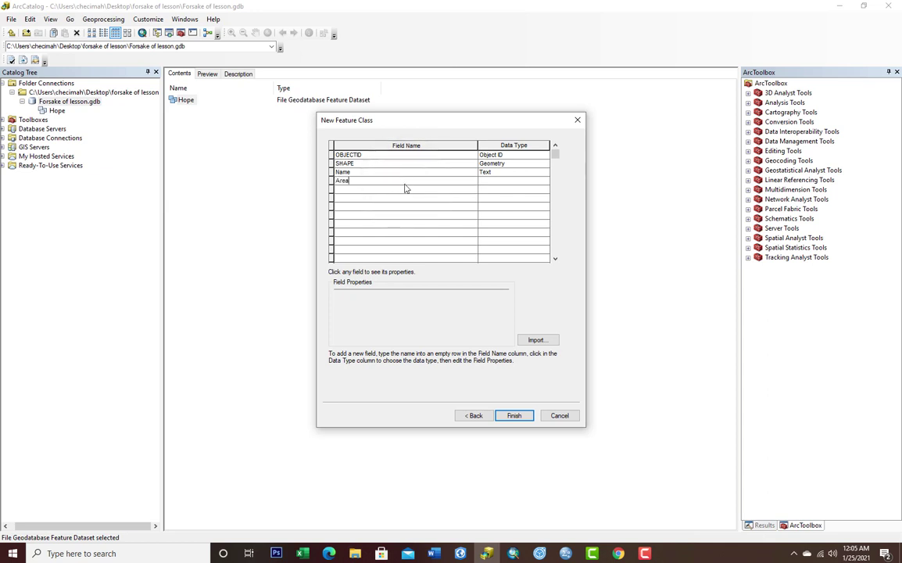
click(520, 182)
click(523, 184)
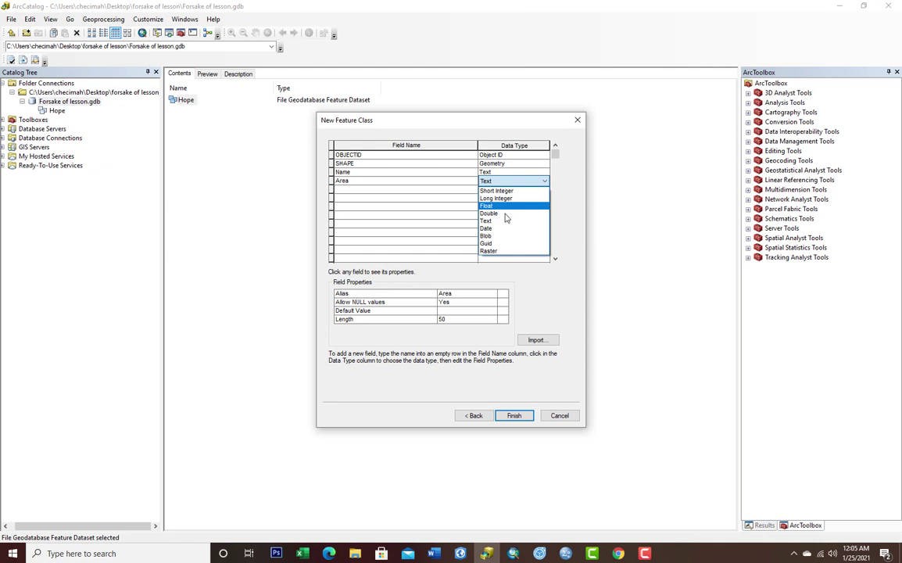
click(504, 214)
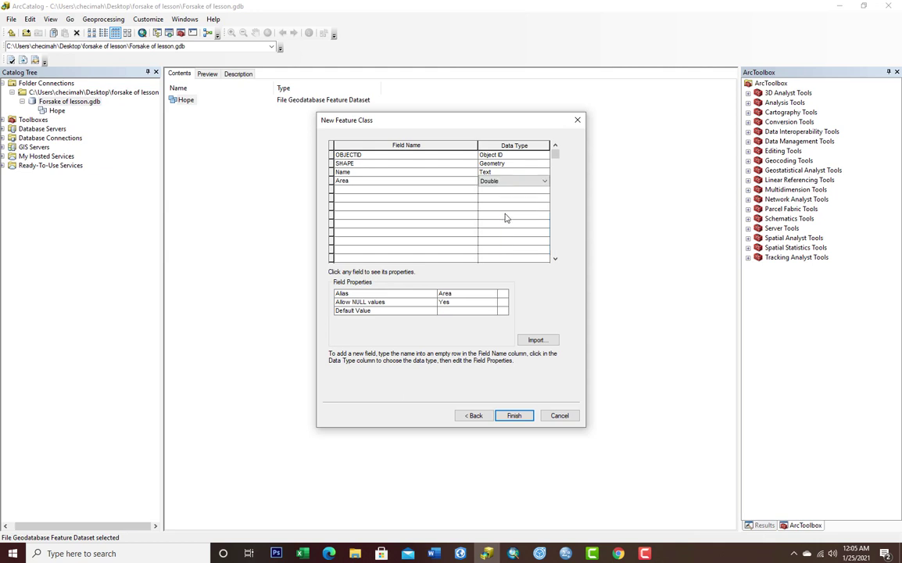
click(360, 190)
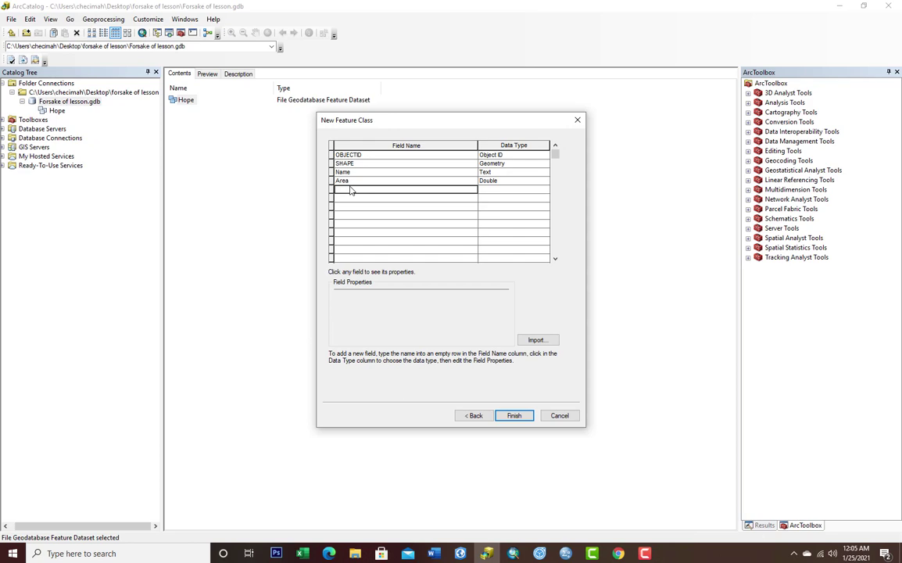
click(514, 416)
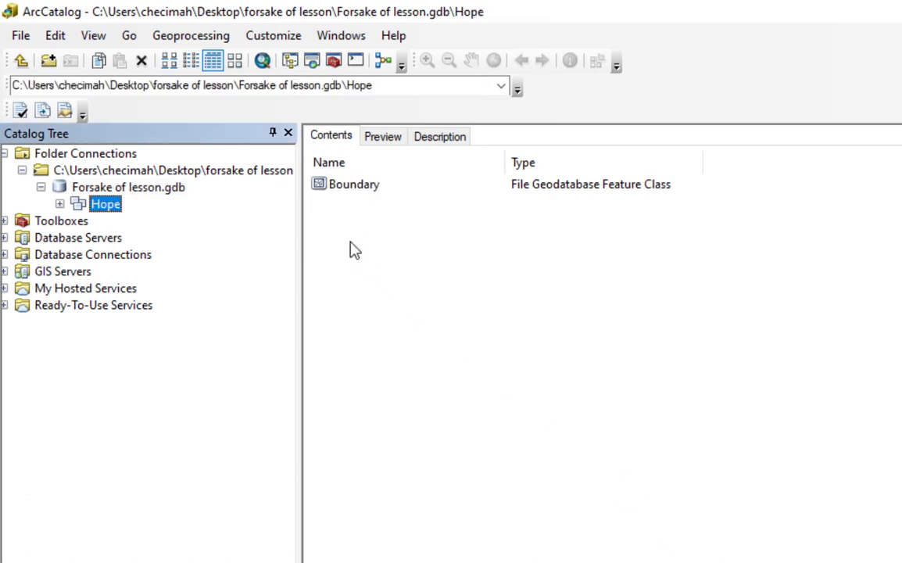
Expand the Hope feature dataset in the Catalog Tree and view the Boundary feature class's contents.
click(59, 204)
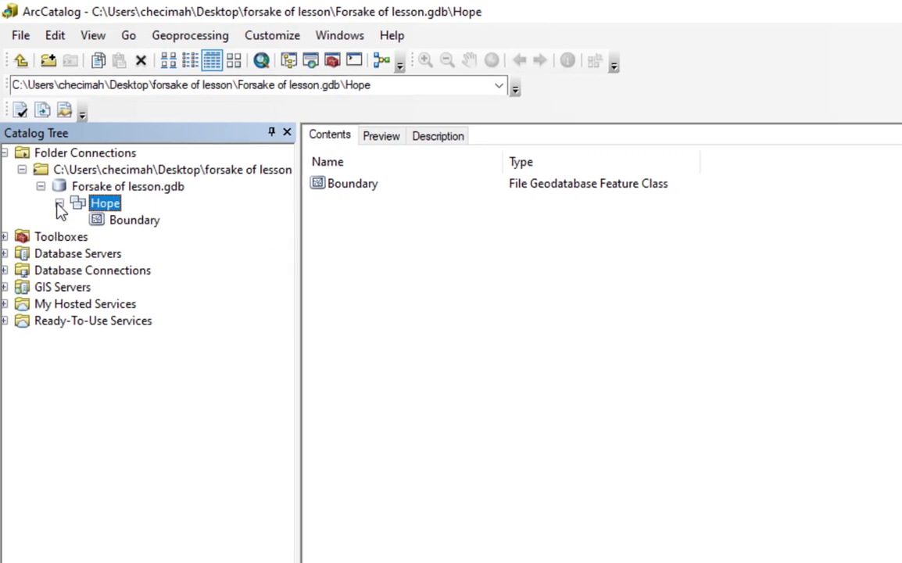
click(129, 223)
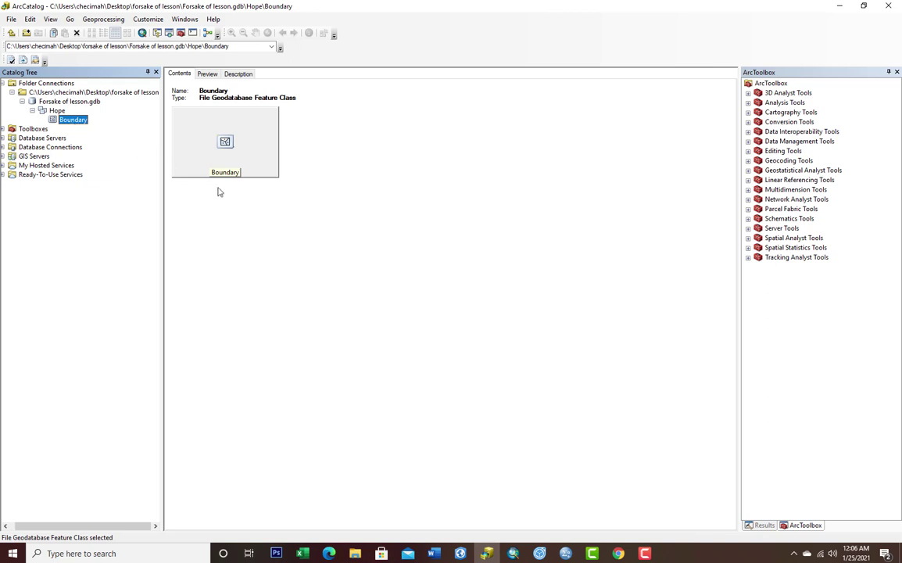
click(332, 243)
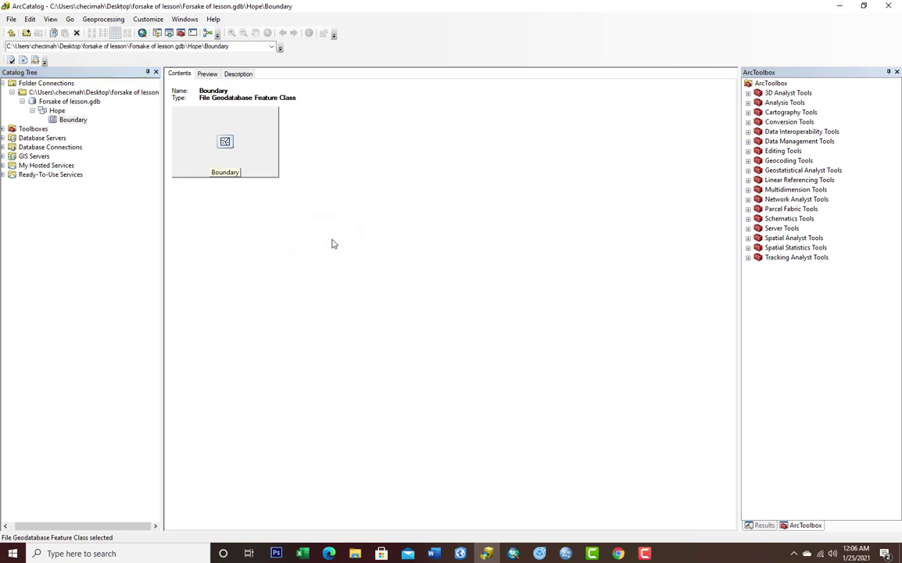
Start a new line feature class in the Hope feature dataset named "Road" with alias "Rd".
right_click(57, 112)
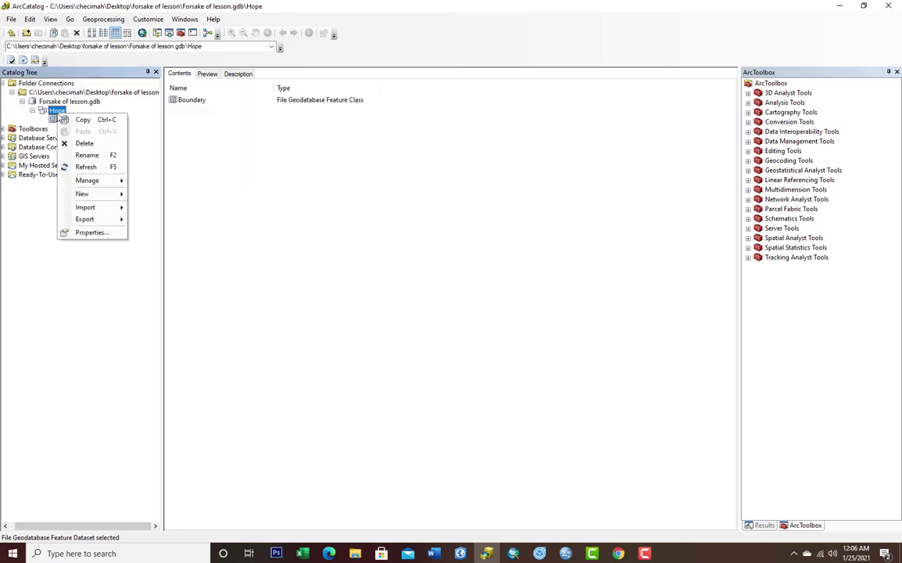
mouse_move(92, 194)
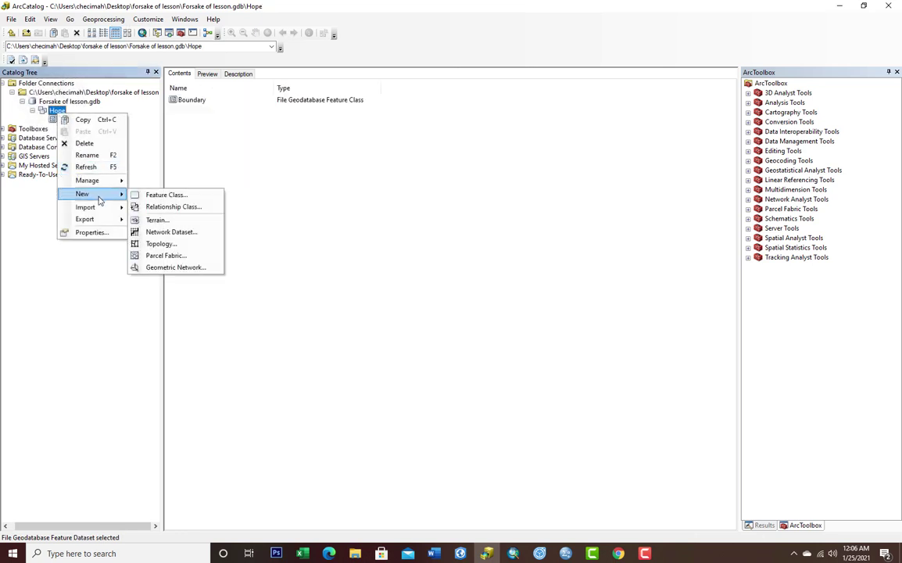
click(172, 195)
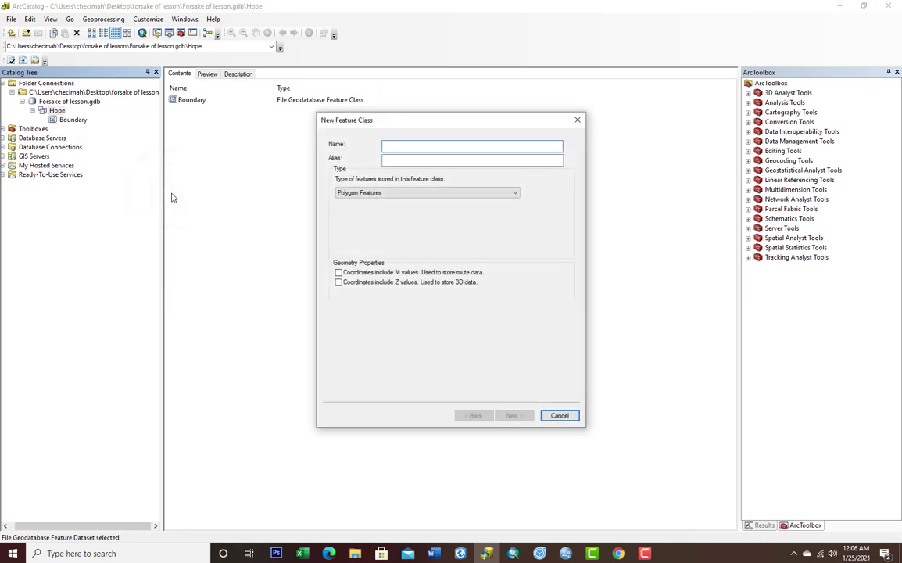
click(415, 148)
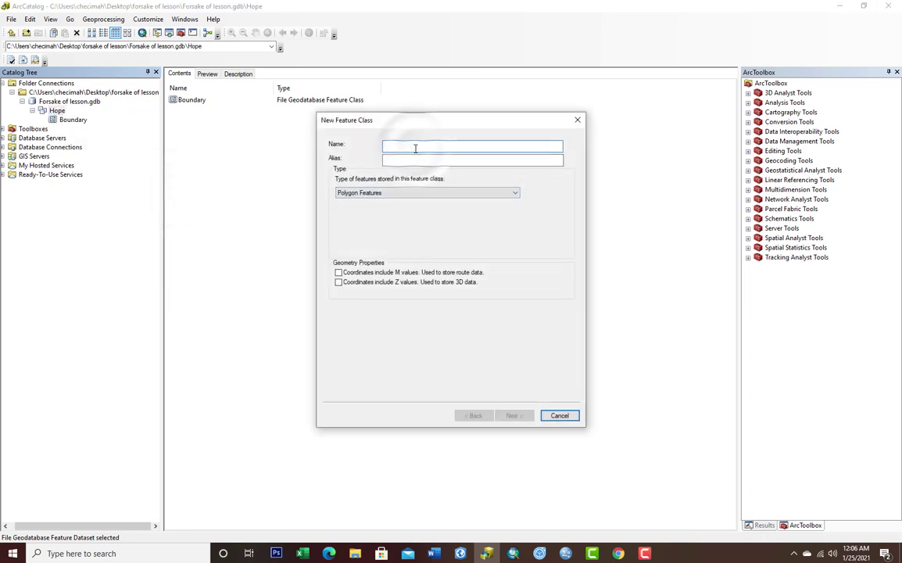
text(Ro)
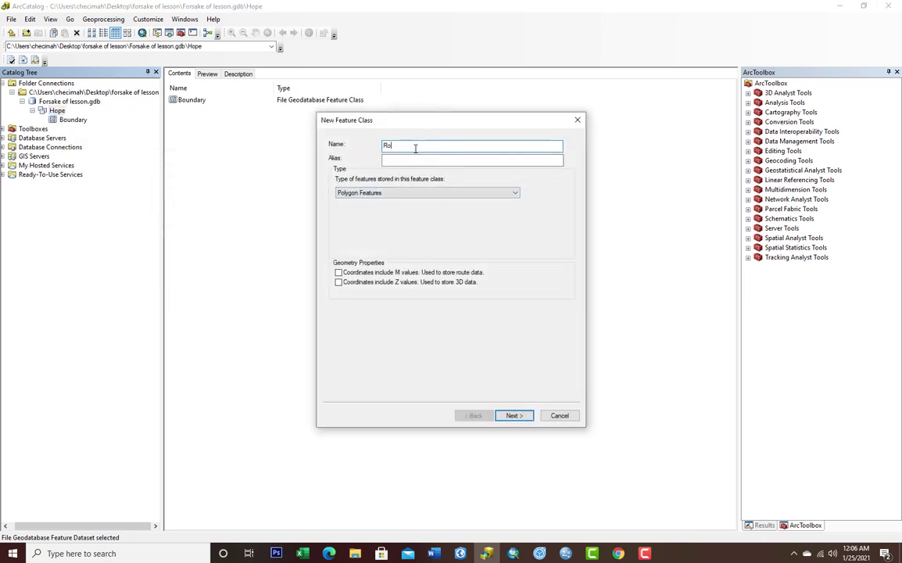
text(ad)
click(433, 159)
text(Rd)
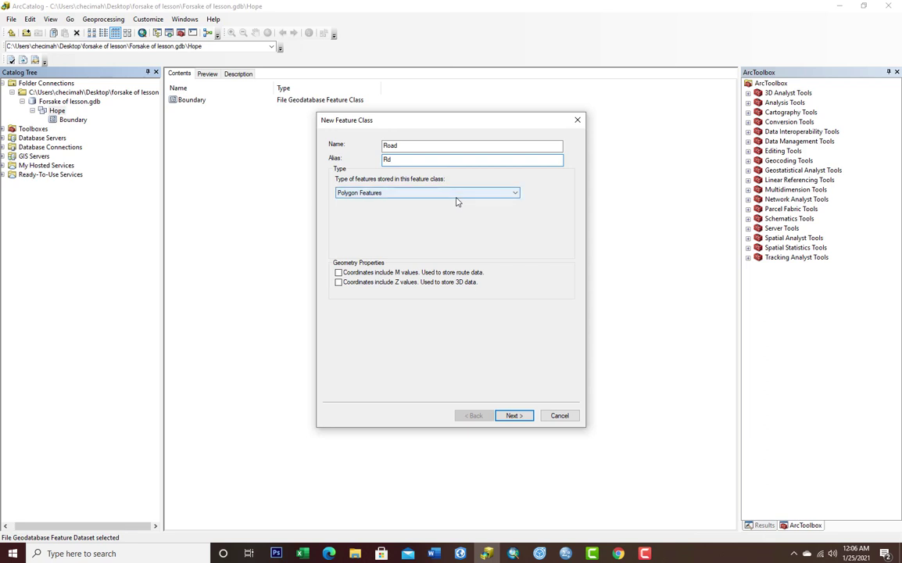
click(456, 193)
click(436, 214)
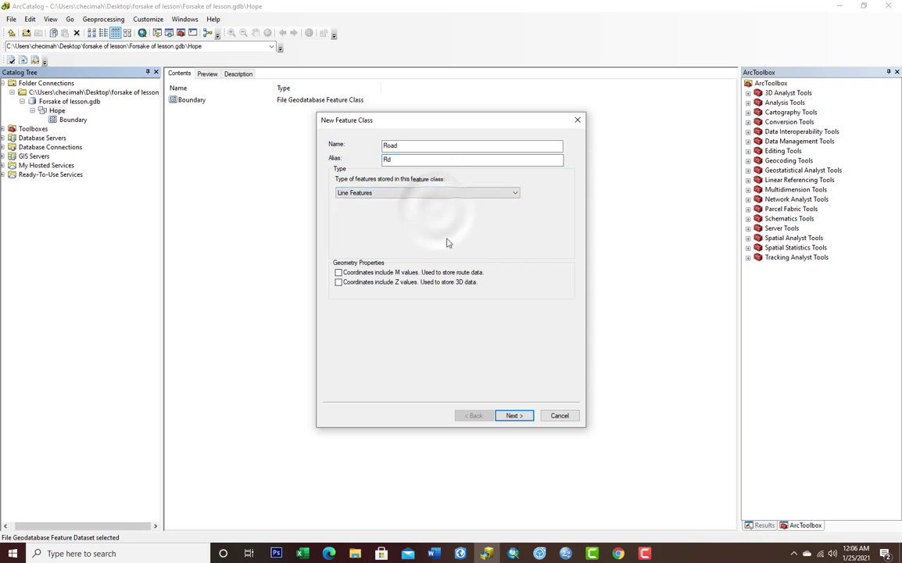
Accept the default storage configuration and fields, and finish creating the Road feature class.
click(511, 415)
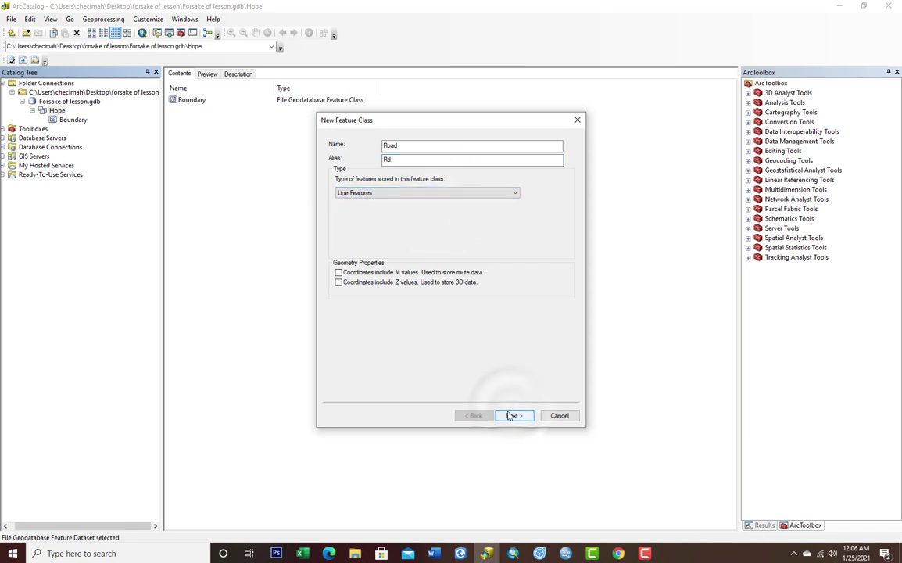
click(513, 415)
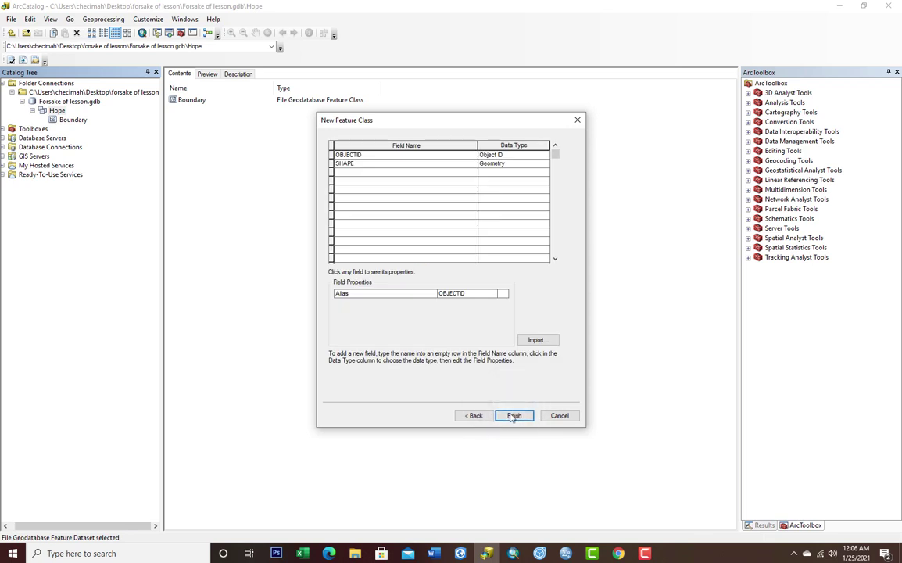
click(513, 415)
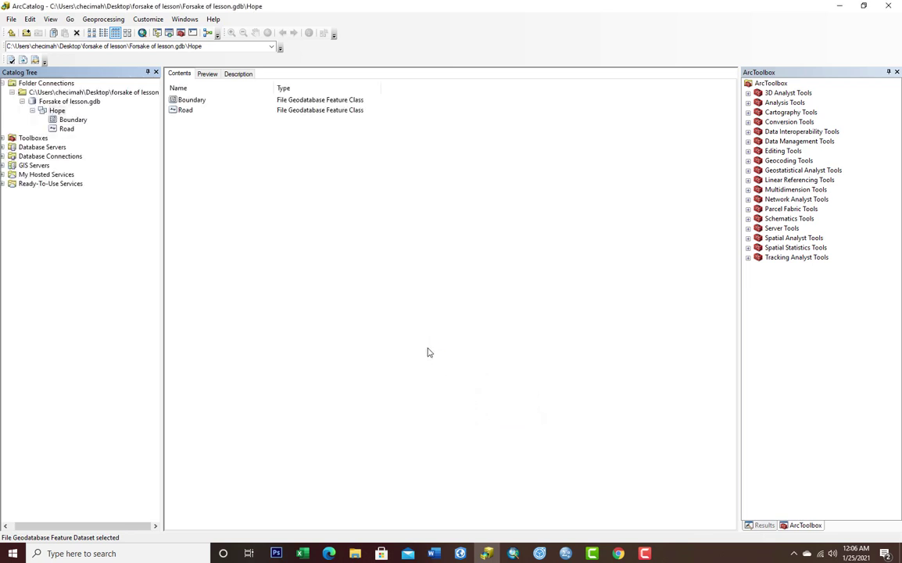
Start creating another new feature class inside the Hope feature dataset.
right_click(58, 111)
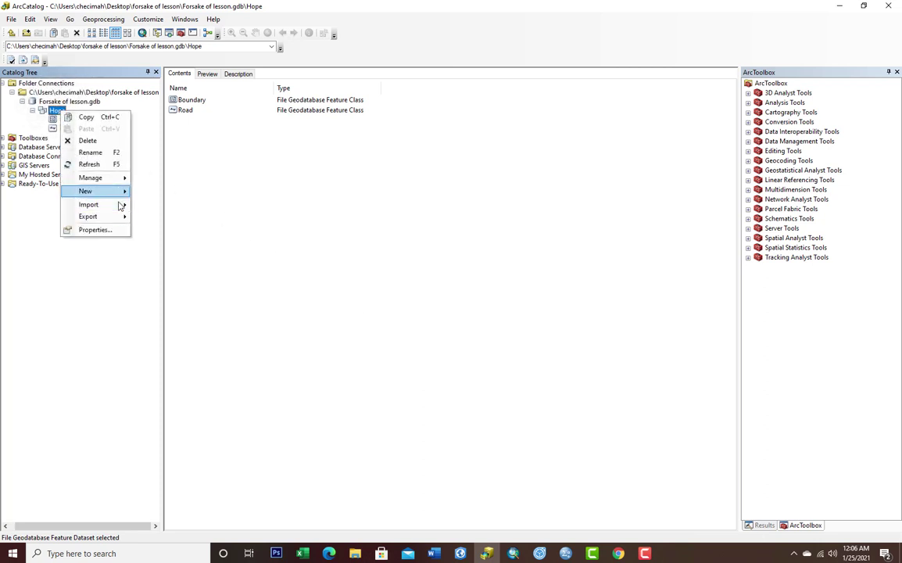
mouse_move(117, 192)
click(188, 193)
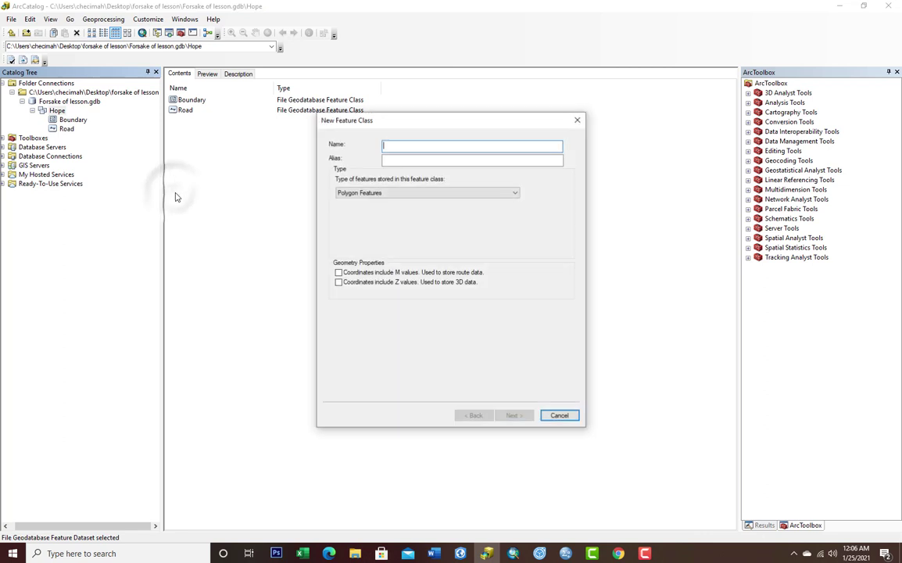
click(441, 147)
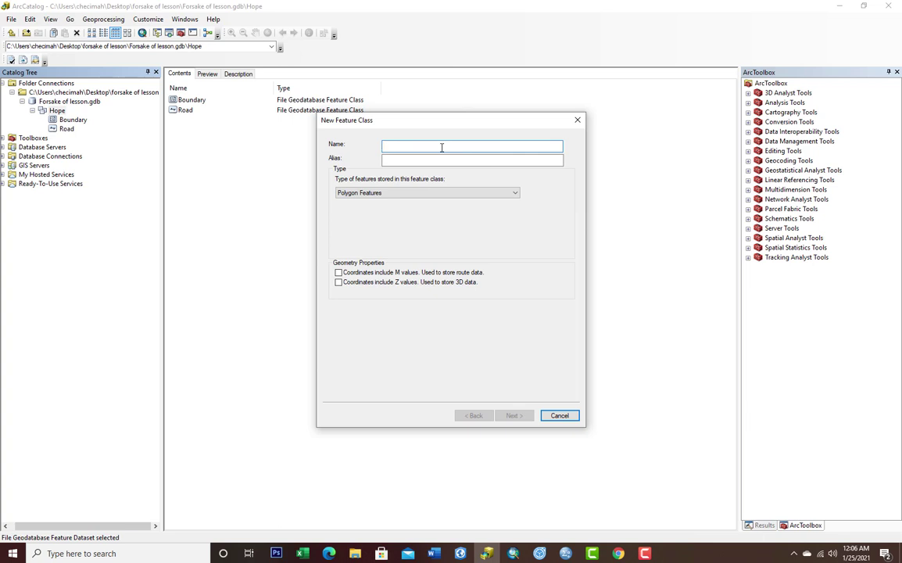
text(Loca)
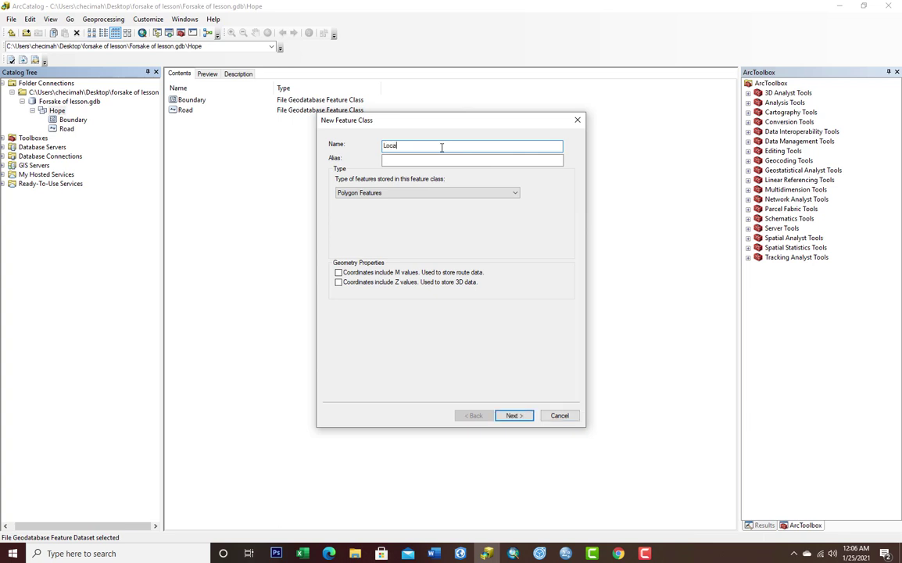
text(tion)
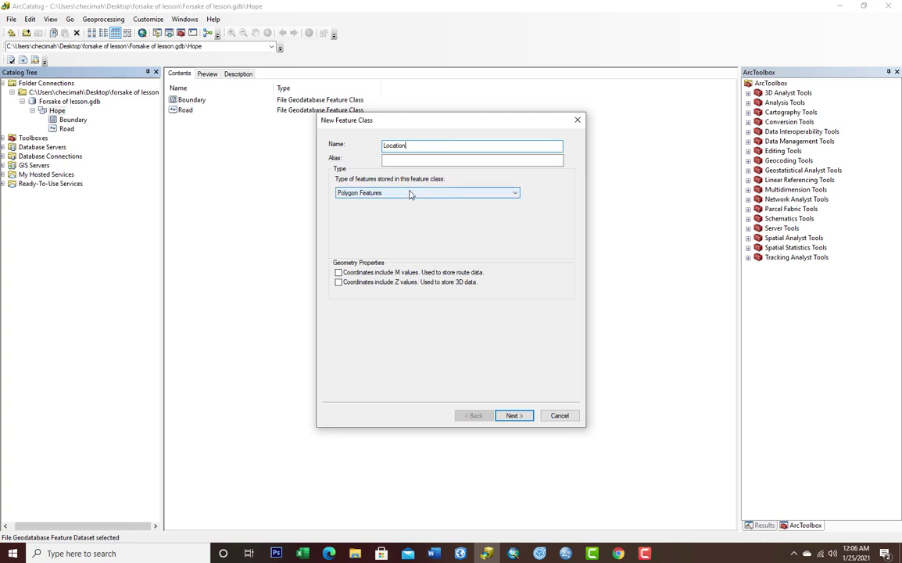
drag(417, 146, 308, 154)
key(BackSpace)
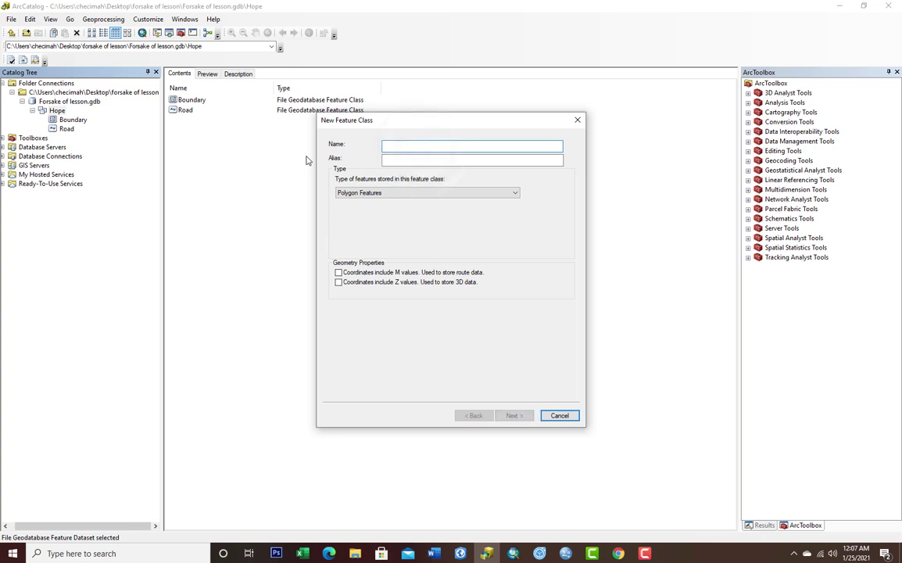
Name the new feature class "Well", set its type to Point Features and give it the alias "w".
text(Well)
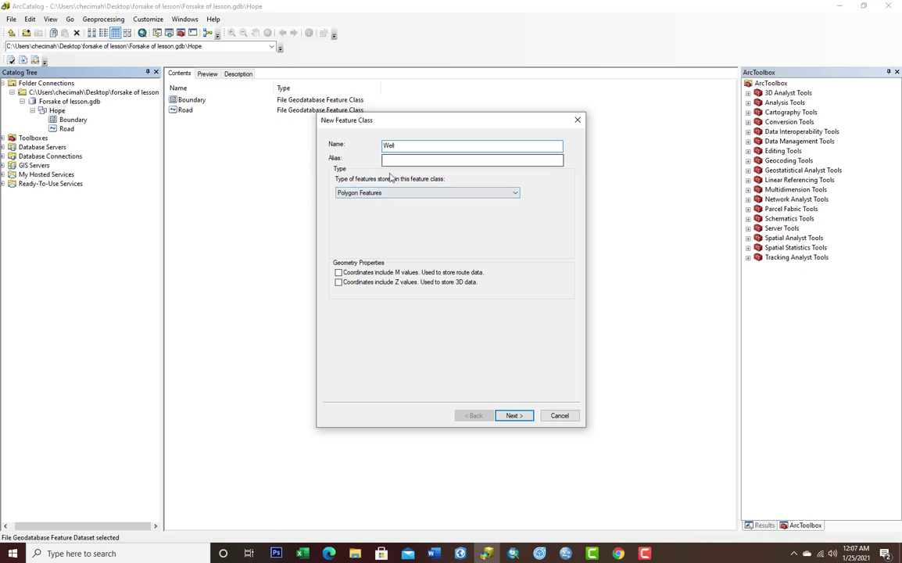
key(Tab)
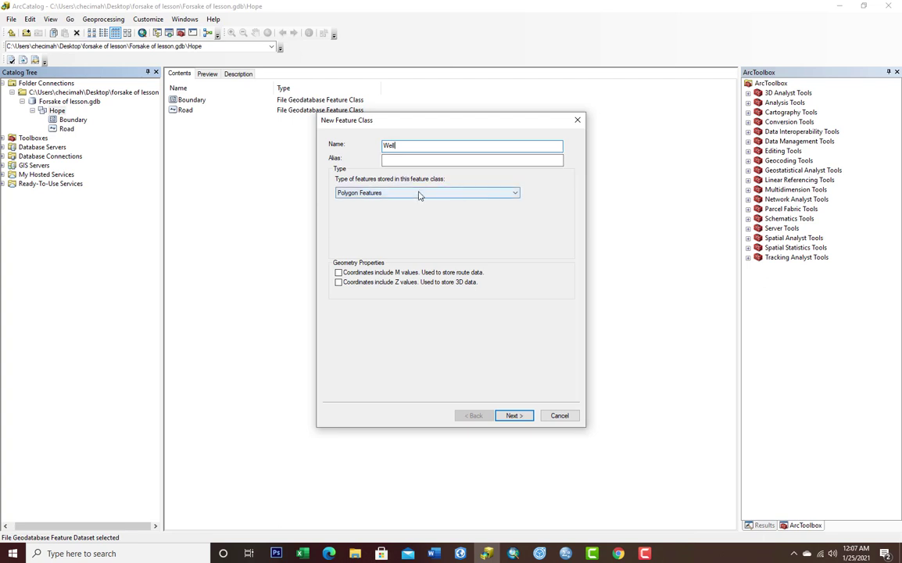
click(418, 194)
click(405, 221)
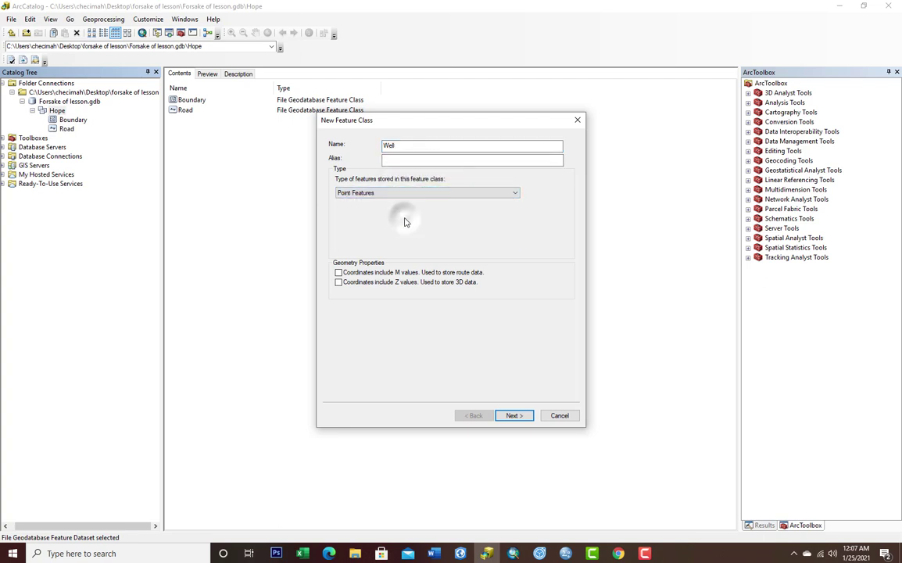
click(403, 160)
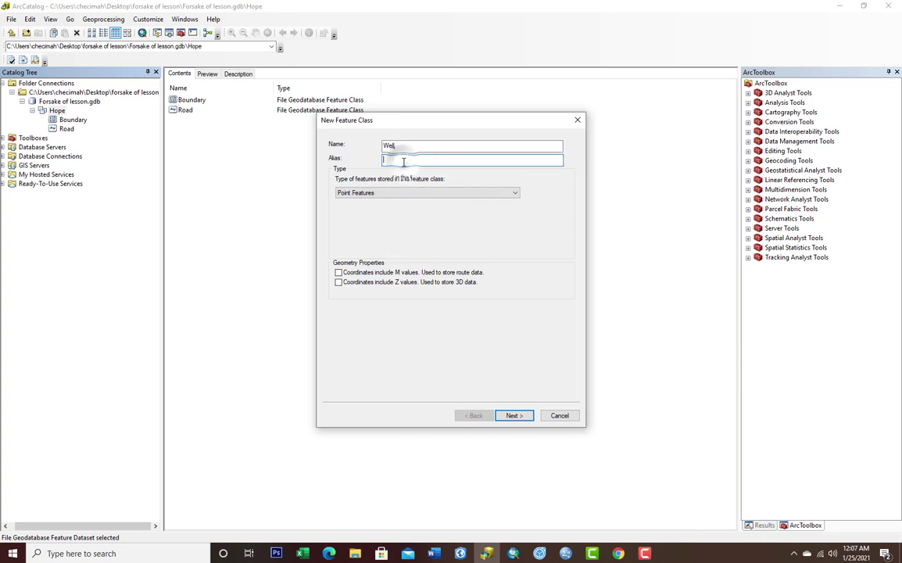
text(w)
Keep the default storage configuration and fields, and finish creating the Well feature class.
click(514, 415)
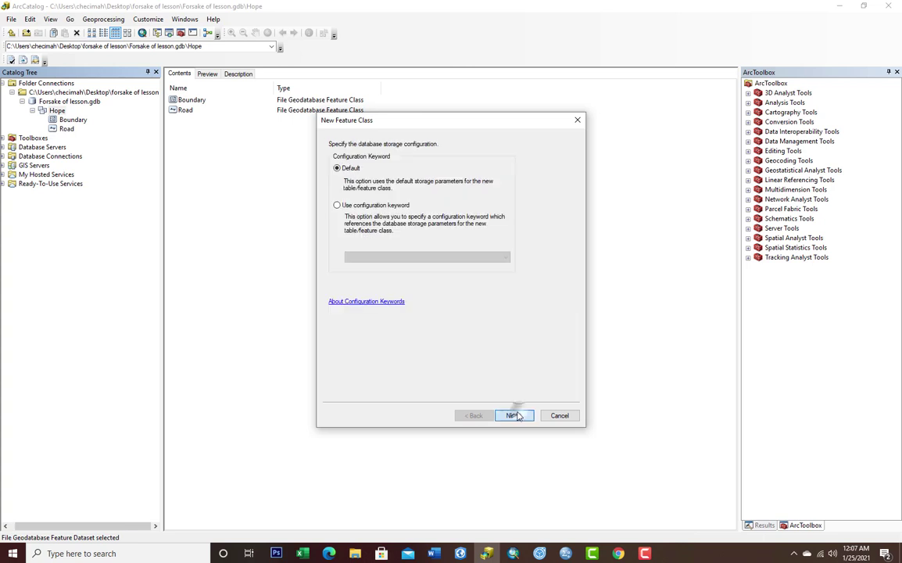
click(512, 417)
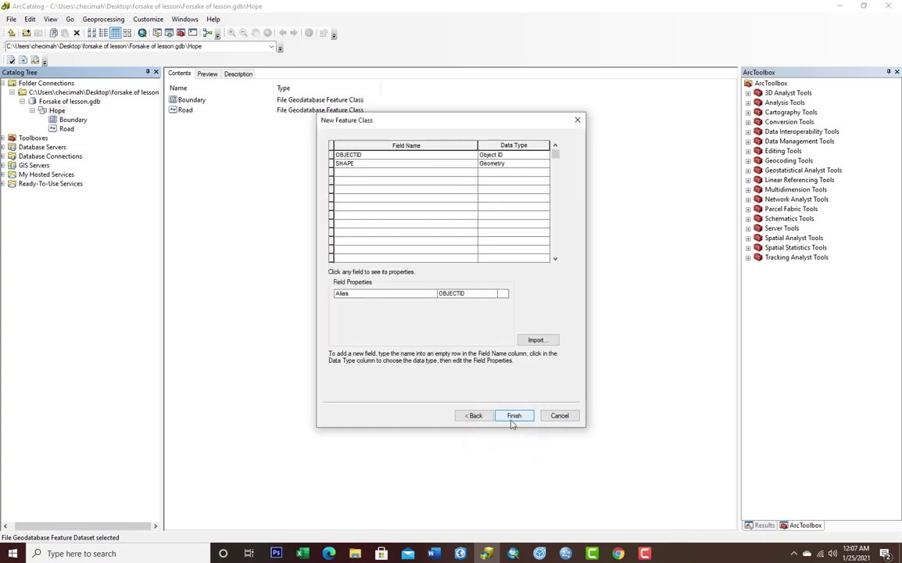
click(513, 421)
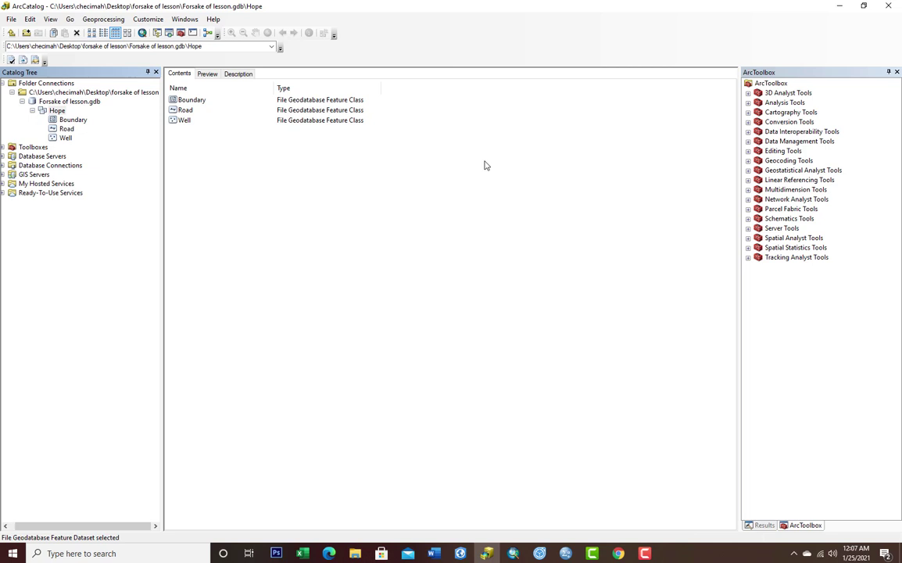
Review the feature types offered for a new feature class in Hope, and cancel without creating one.
right_click(58, 110)
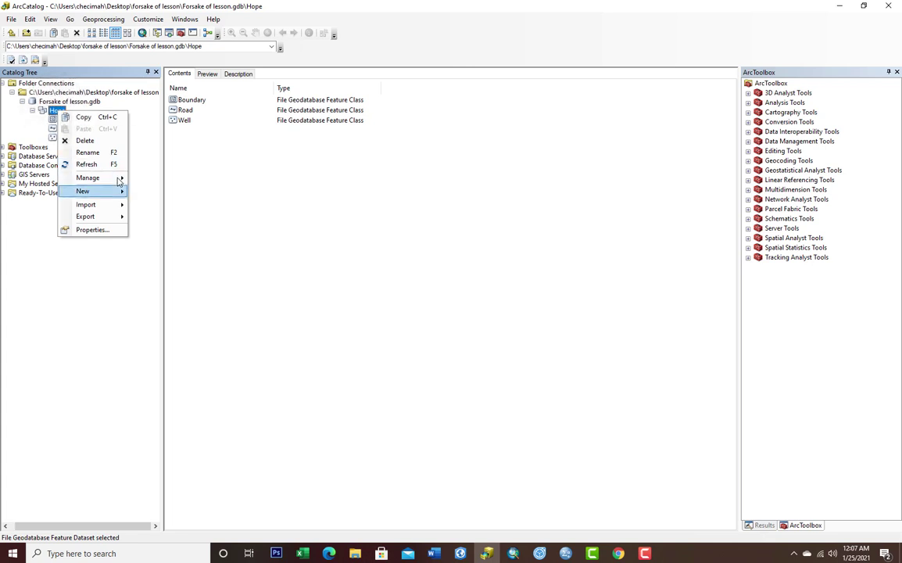
mouse_move(114, 192)
click(154, 193)
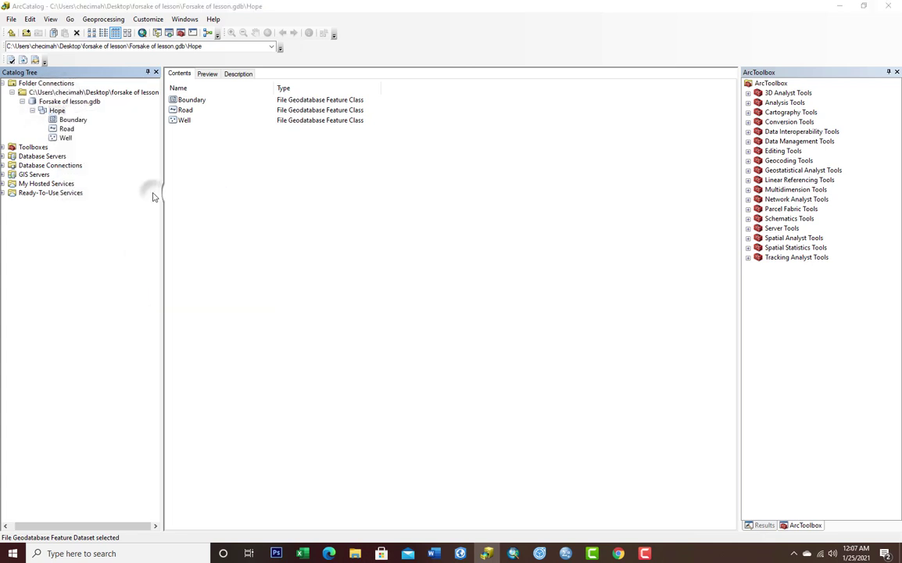
click(407, 195)
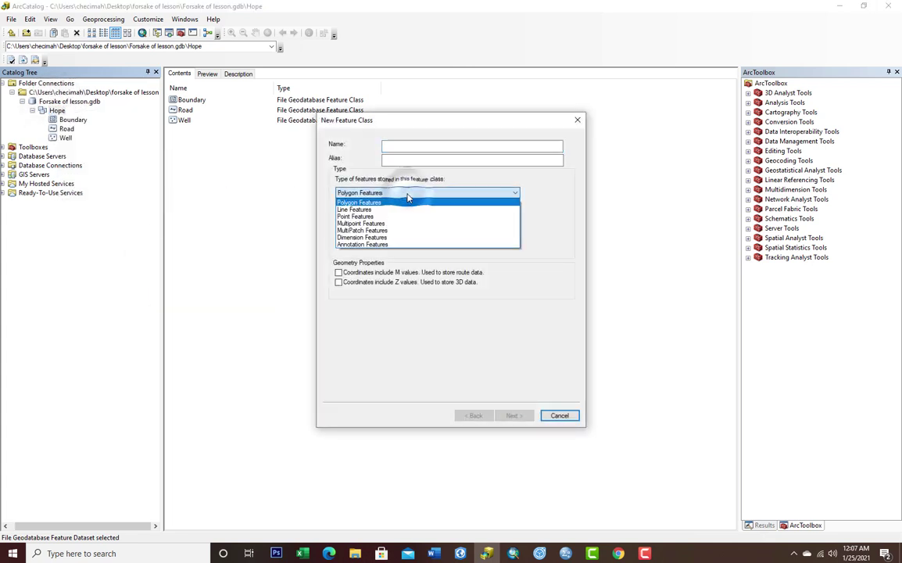
scroll(421, 218, down, 2)
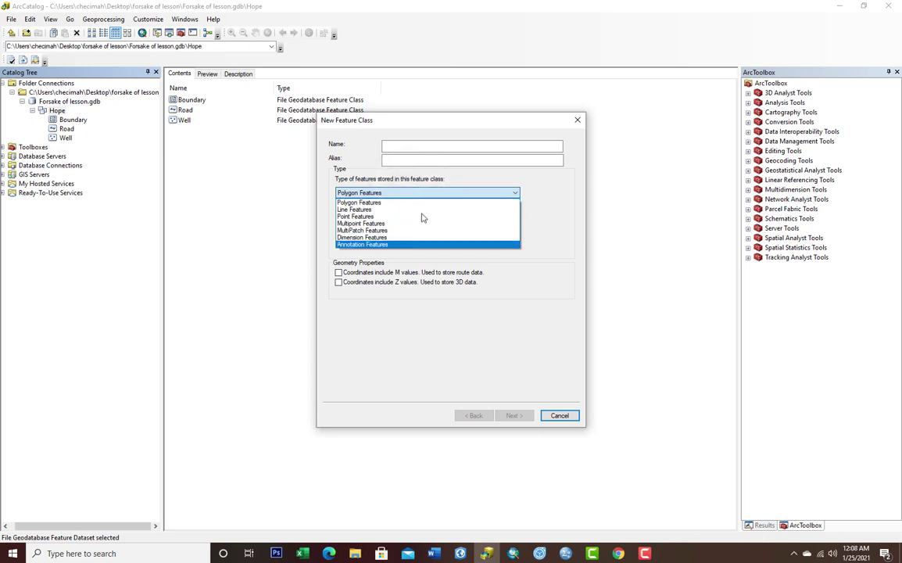
click(559, 416)
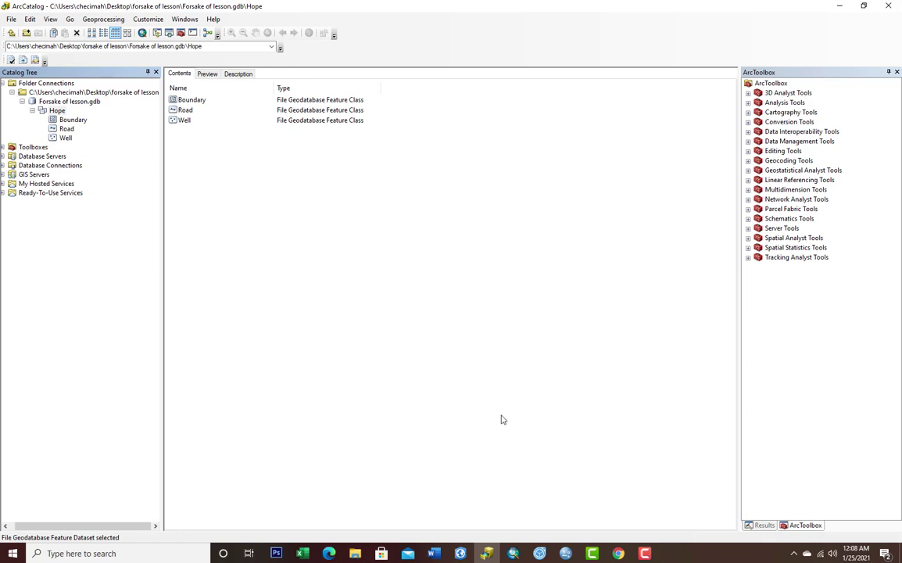
Switch to Chrome, read through the "What is ArcCatalog?" help page and its list of uses, and return to ArcCatalog.
click(618, 553)
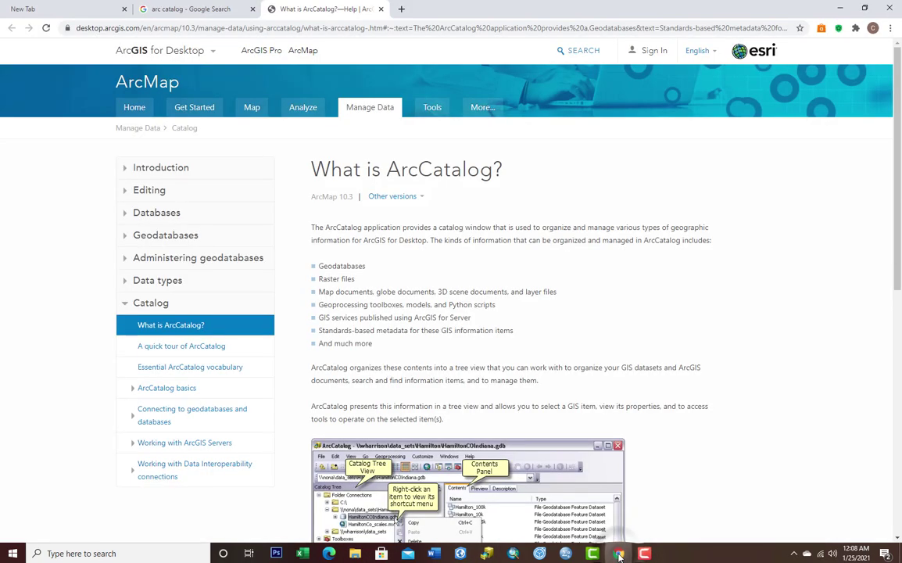
scroll(451, 304, down, 1)
scroll(451, 305, down, 4)
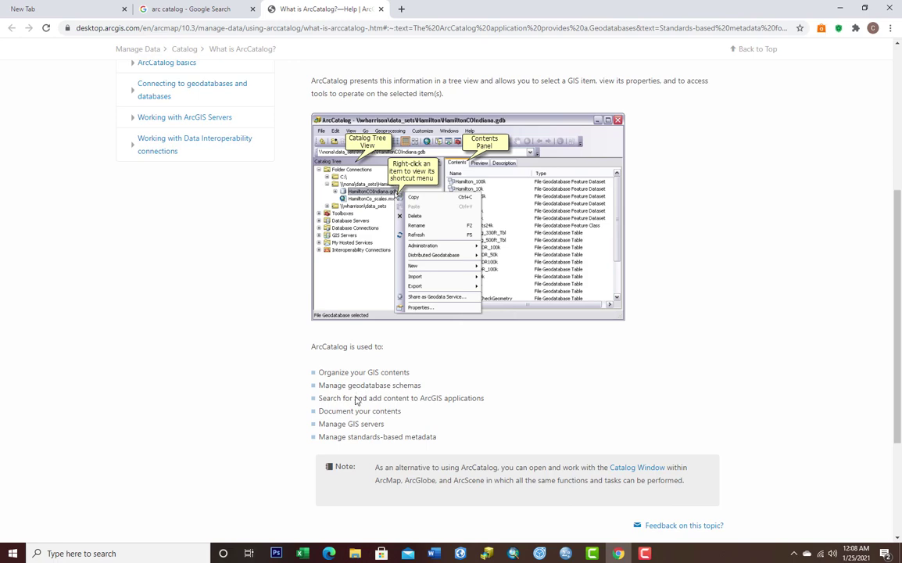
scroll(356, 399, up, 5)
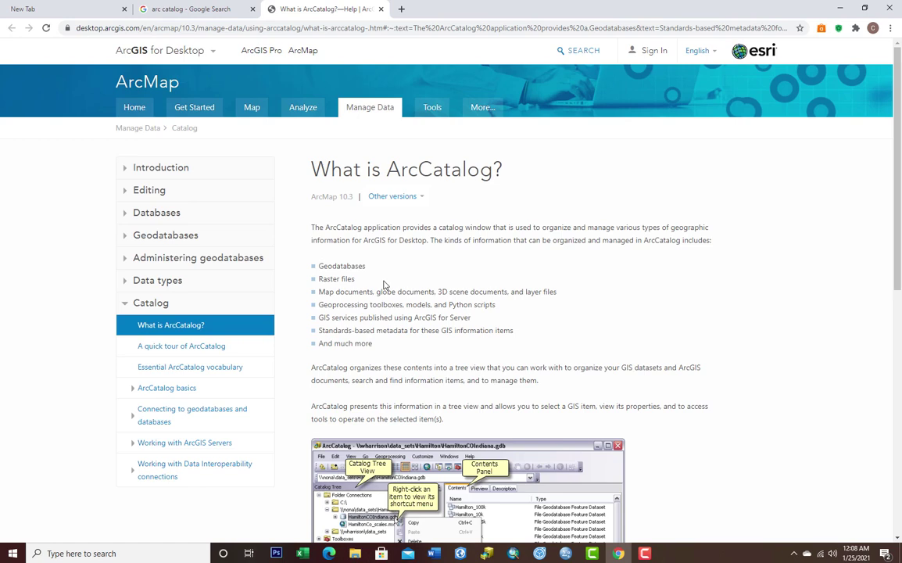
scroll(382, 287, down, 5)
scroll(450, 274, up, 2)
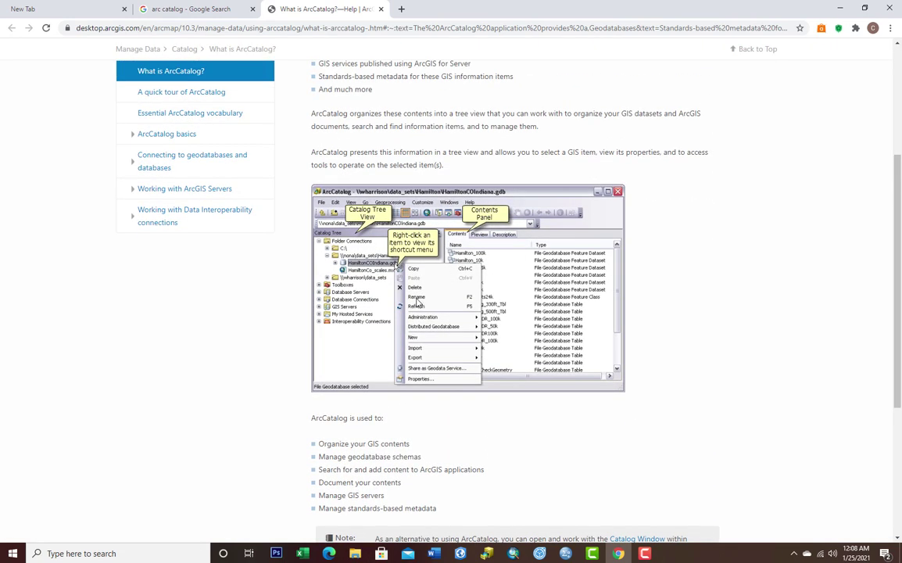
click(839, 9)
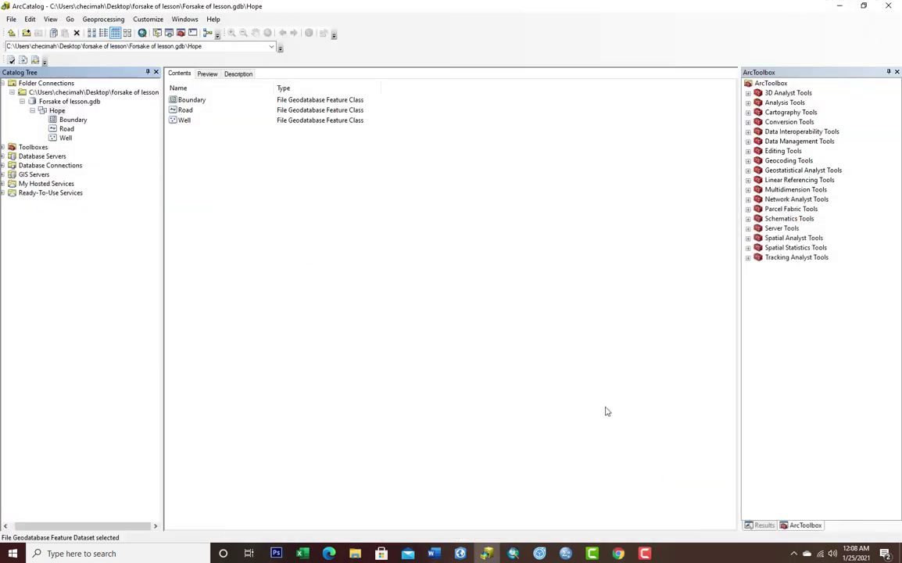
Switch to ArcMap and browse the data to add to the connected "forsake of lesson" folder.
click(515, 553)
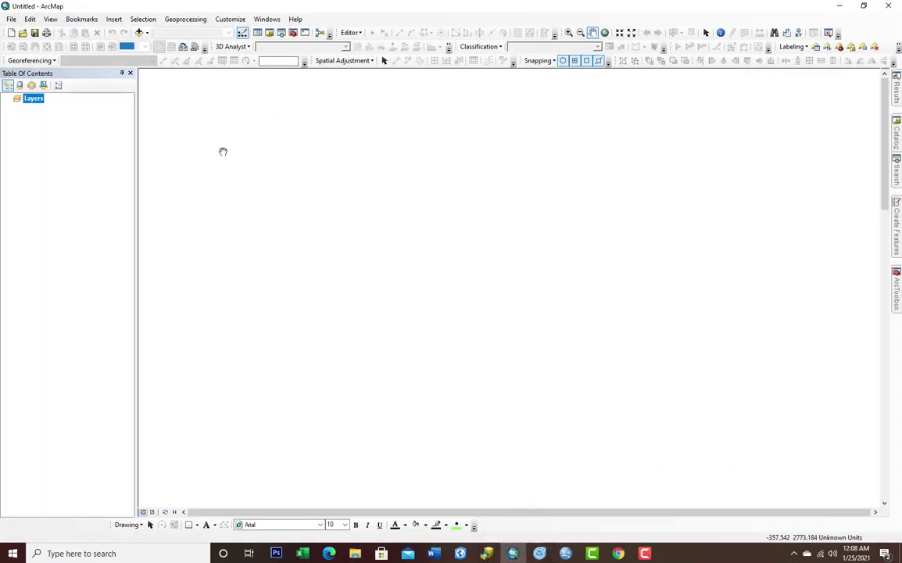
click(140, 35)
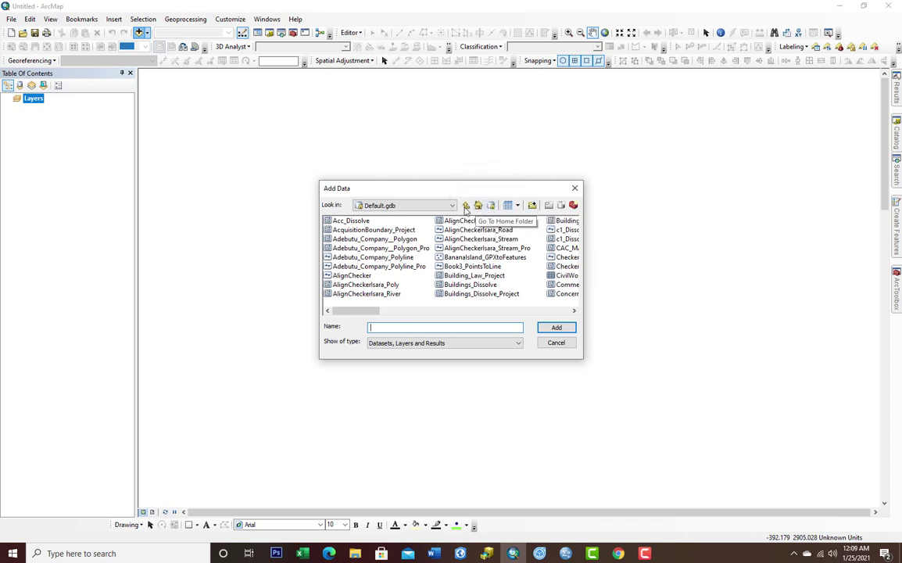
click(465, 206)
click(465, 207)
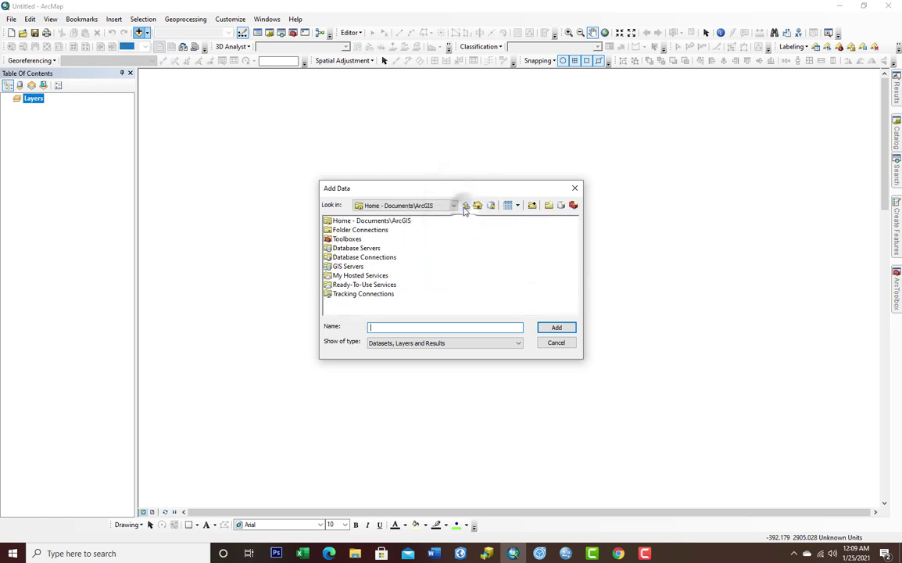
click(349, 229)
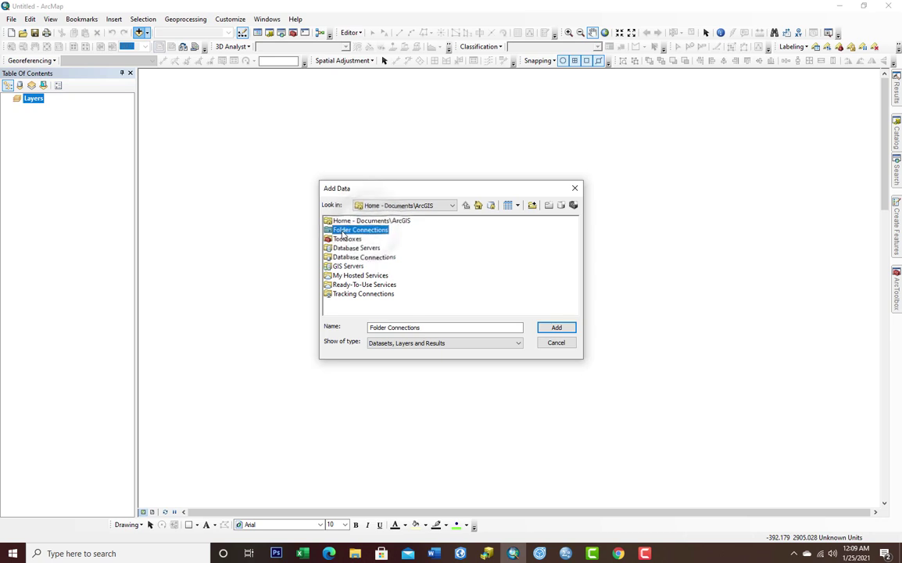
double_click(341, 230)
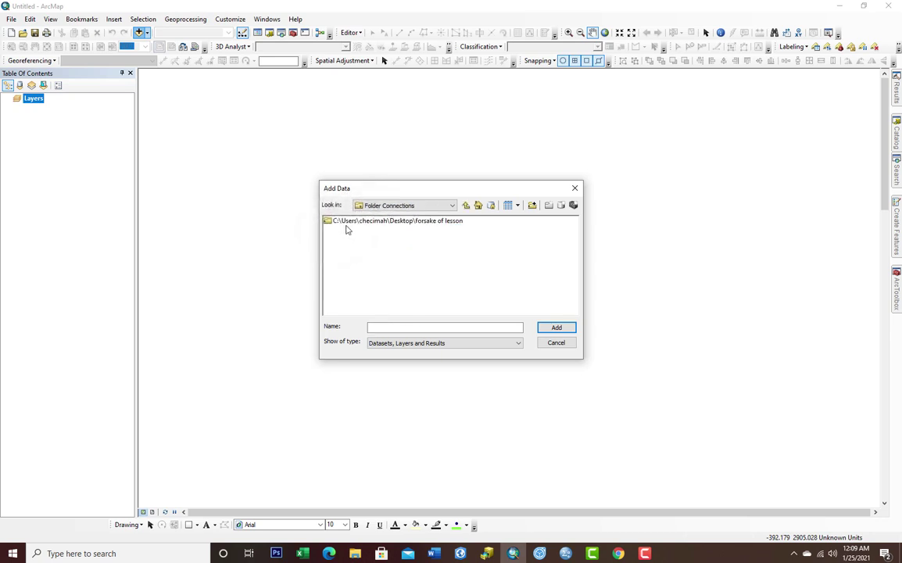
double_click(418, 225)
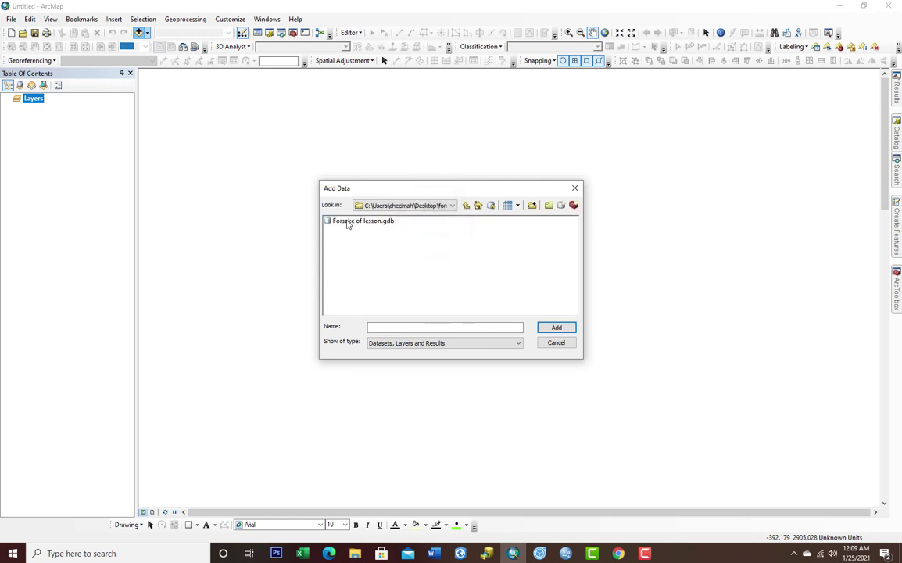
Add the Hope feature dataset from Forsake of lesson.gdb to the map.
click(347, 223)
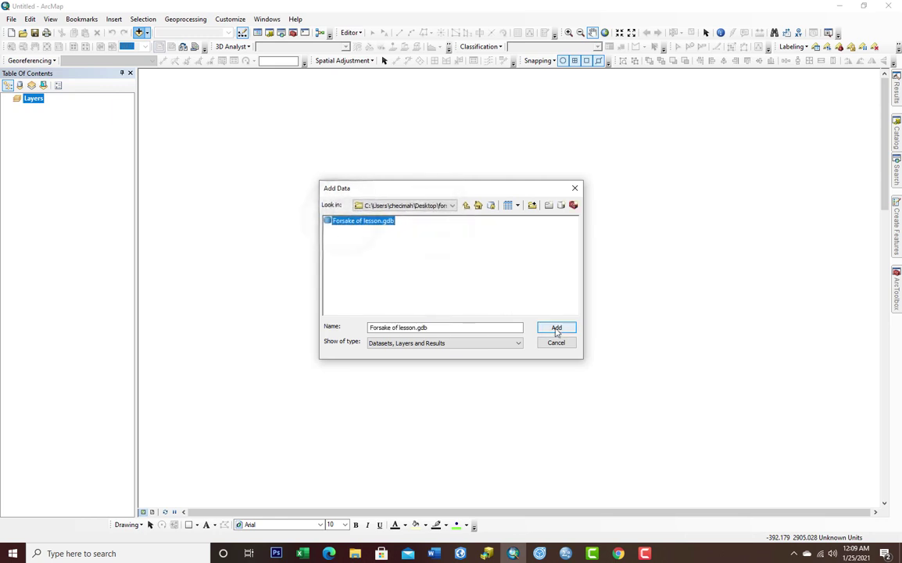
click(556, 329)
click(342, 225)
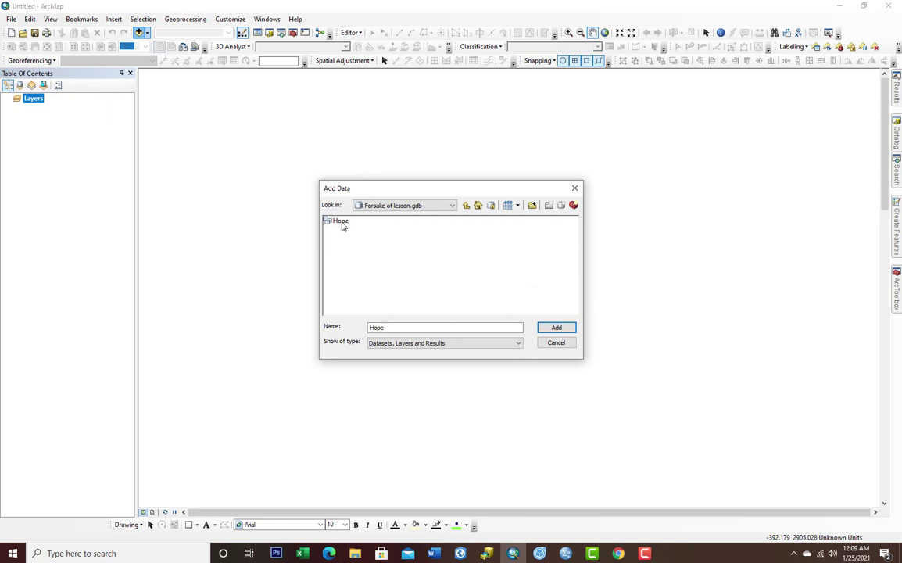
click(556, 328)
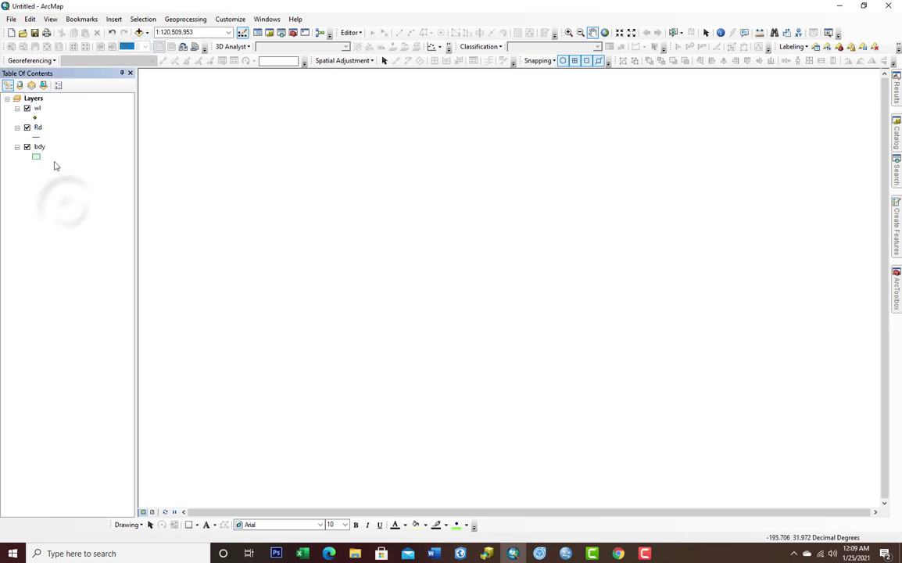
Go through the wl, Rd and bdy layers, examine the fields in bdy's attribute table, and close the table.
click(36, 108)
click(37, 128)
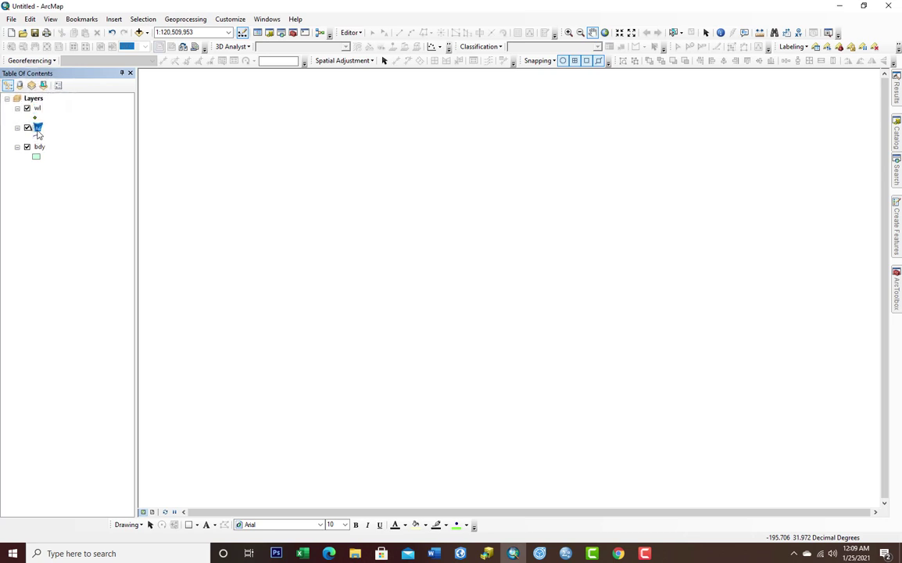
click(39, 147)
click(40, 149)
right_click(40, 152)
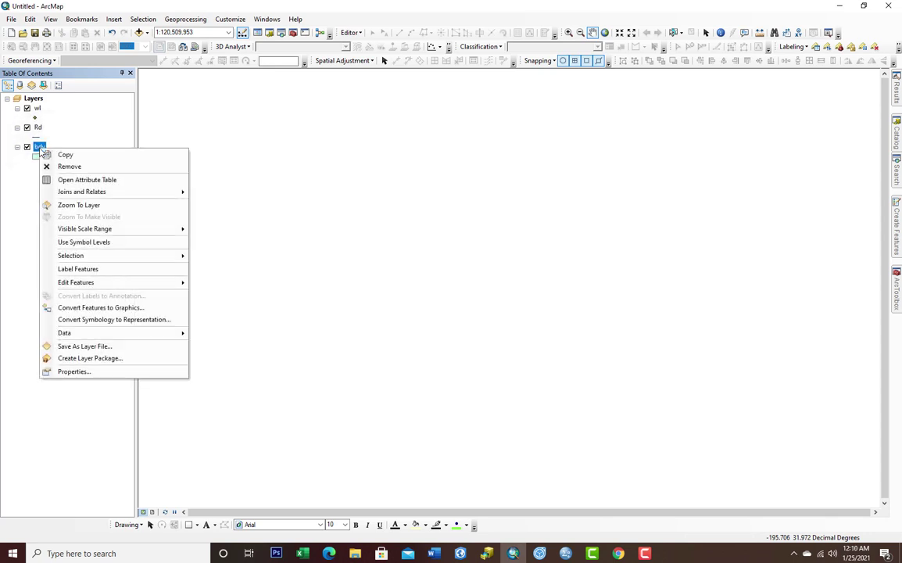
click(67, 181)
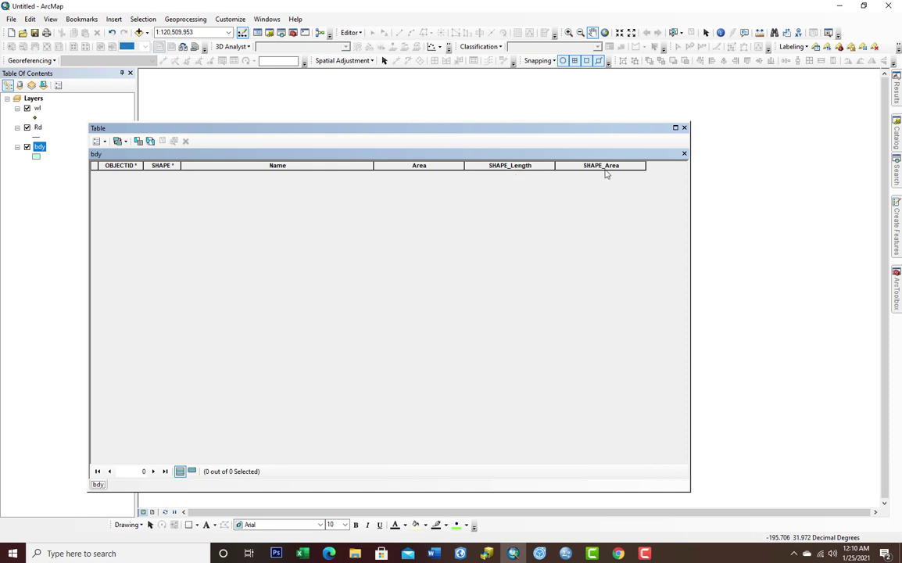
click(684, 127)
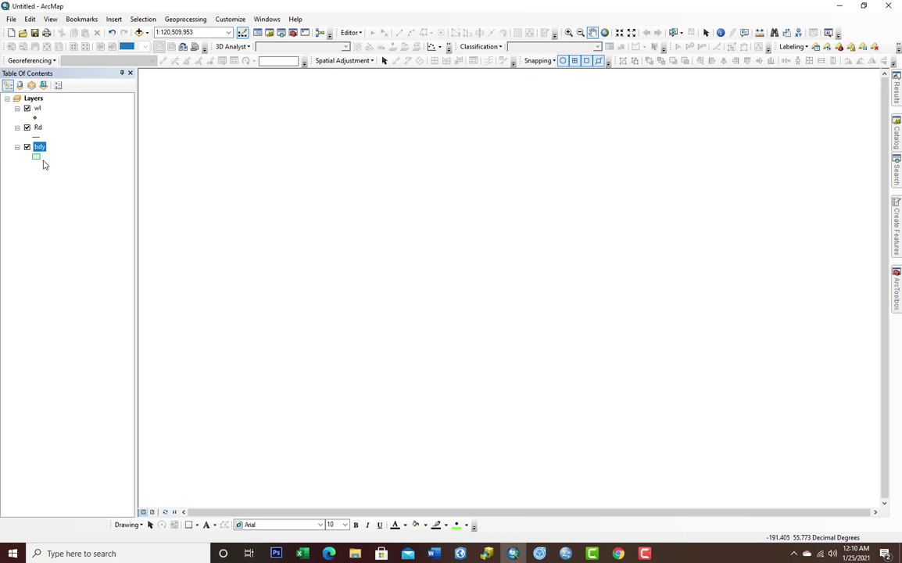
Start an edit session and display the feature templates for creating features.
click(360, 36)
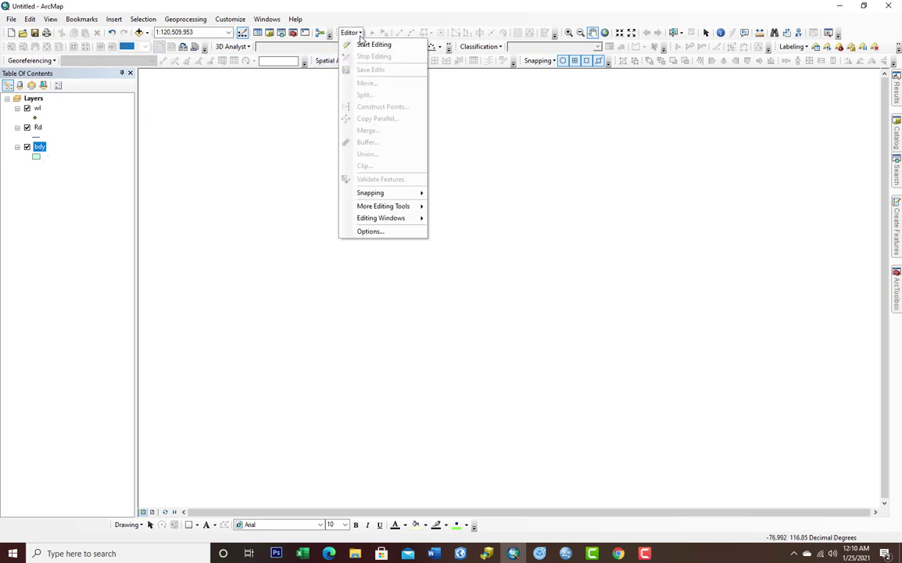
click(360, 36)
click(359, 35)
click(366, 45)
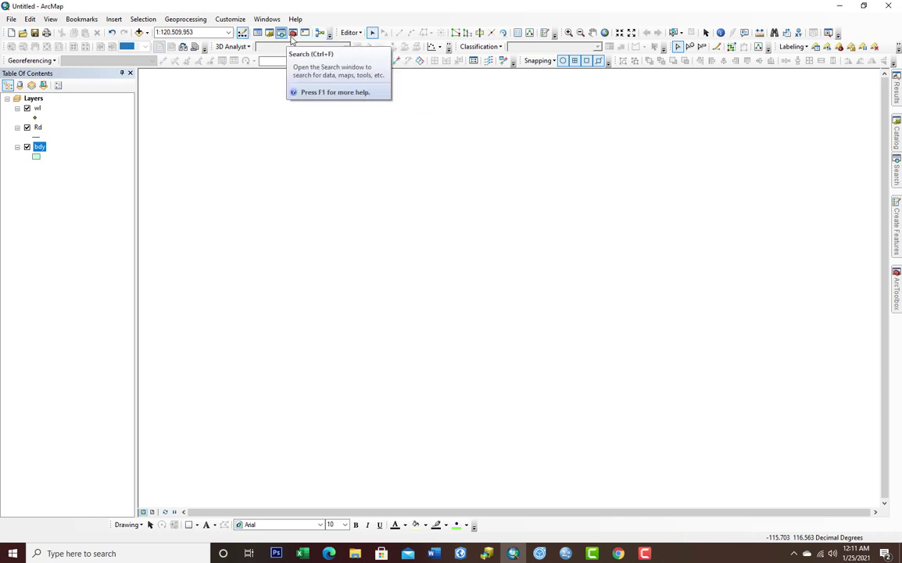
click(545, 34)
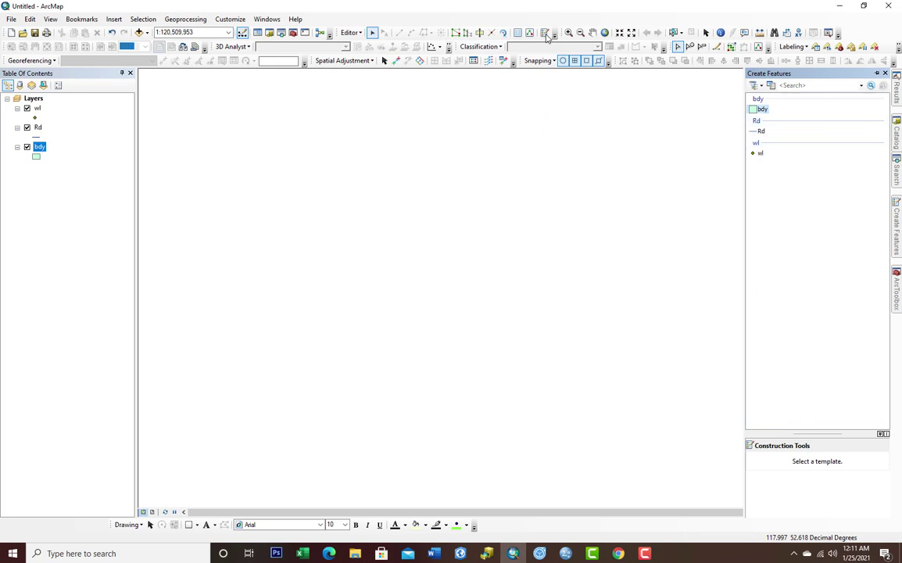
Compare the construction tools offered for the bdy, Rd and wl feature templates.
click(758, 110)
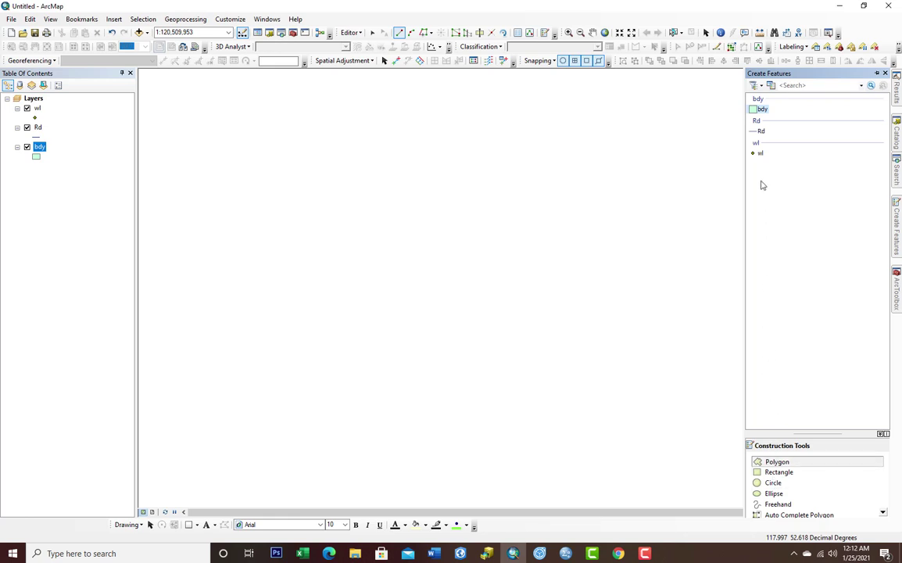
click(760, 131)
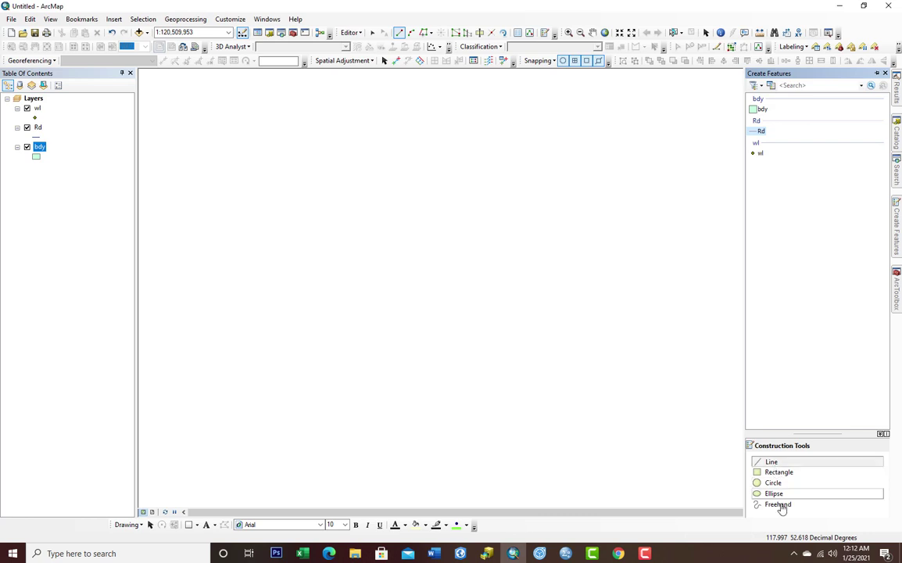
click(761, 154)
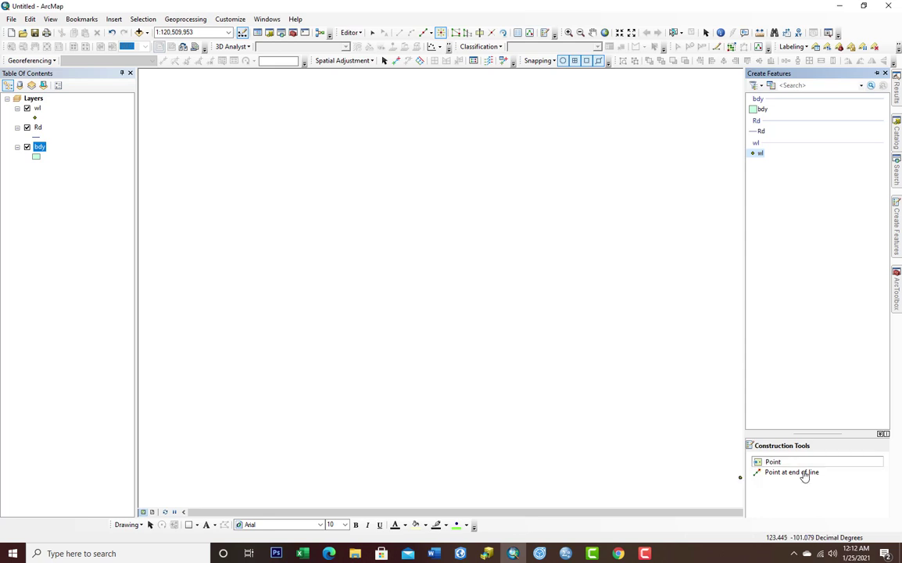
Draw an irregular six-vertex bdy polygon across the middle of the map and finish the sketch.
click(762, 109)
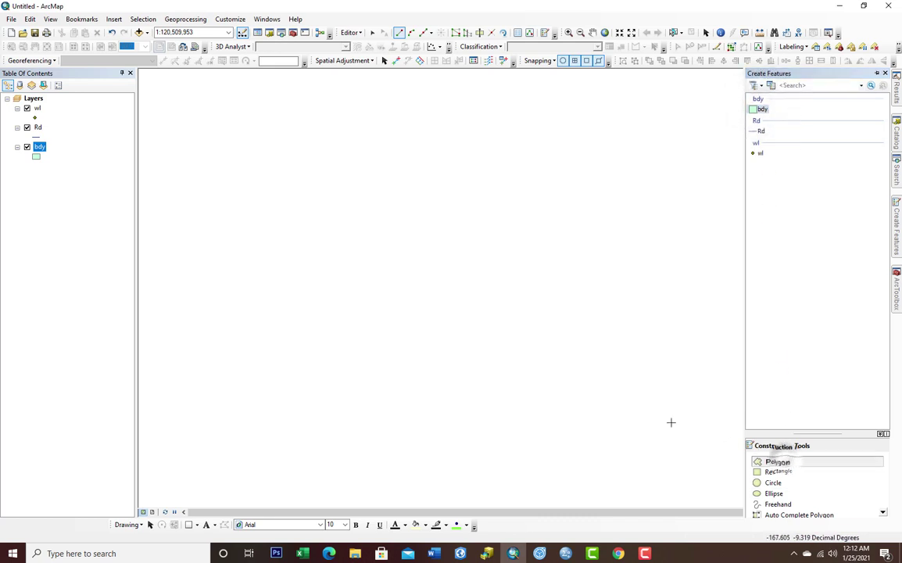
click(275, 284)
click(389, 181)
click(551, 337)
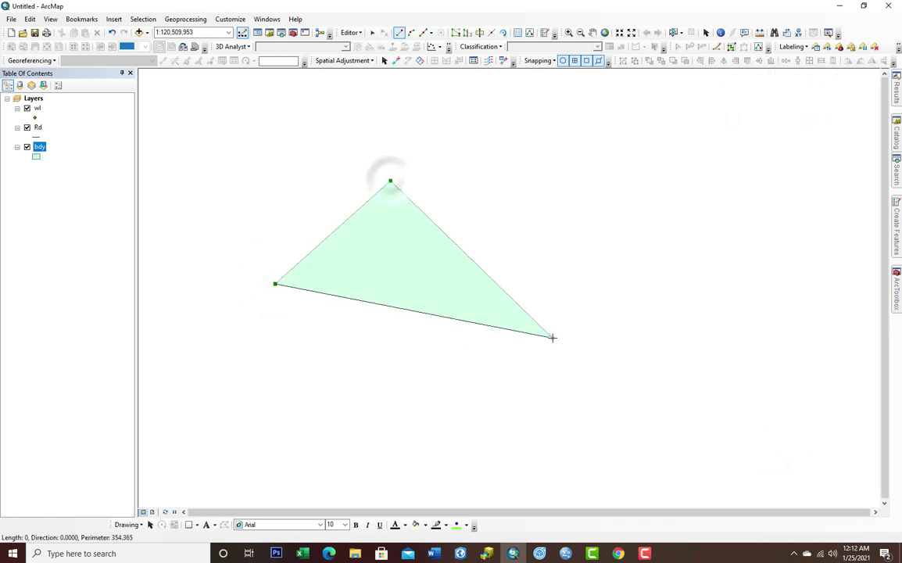
click(588, 486)
click(208, 458)
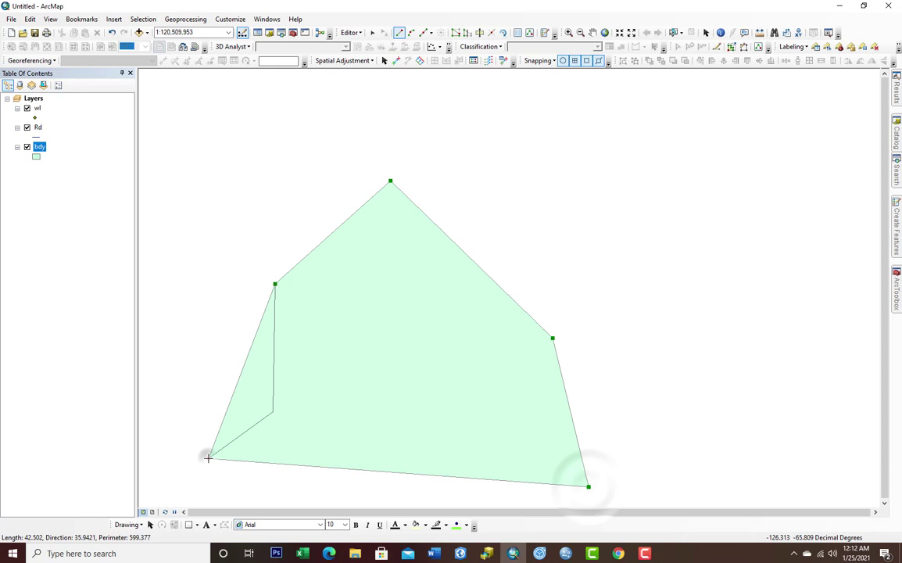
click(192, 334)
right_click(192, 335)
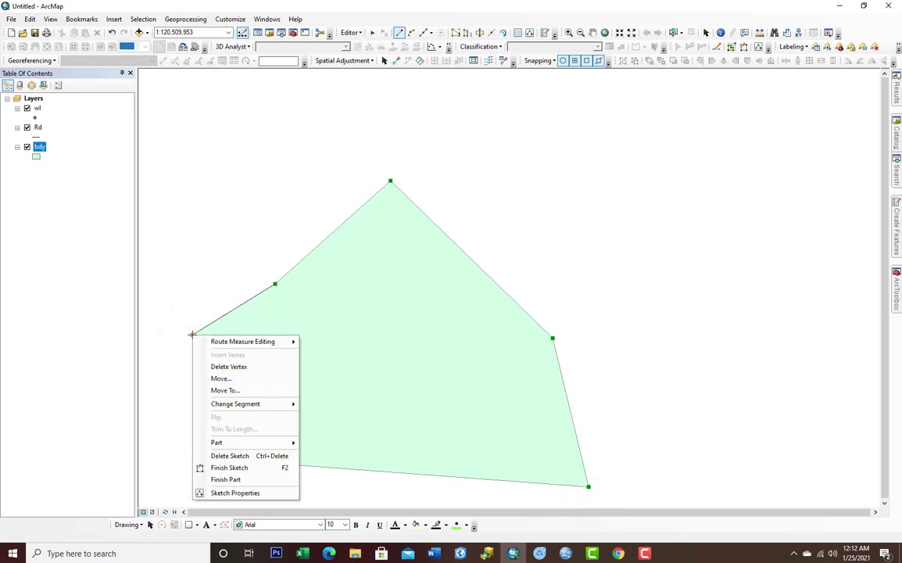
mouse_move(197, 346)
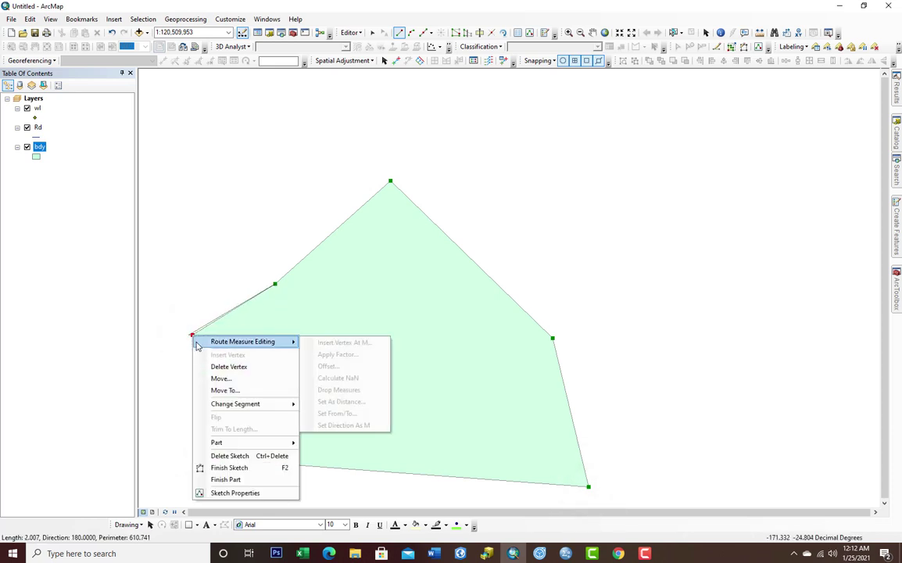
click(235, 470)
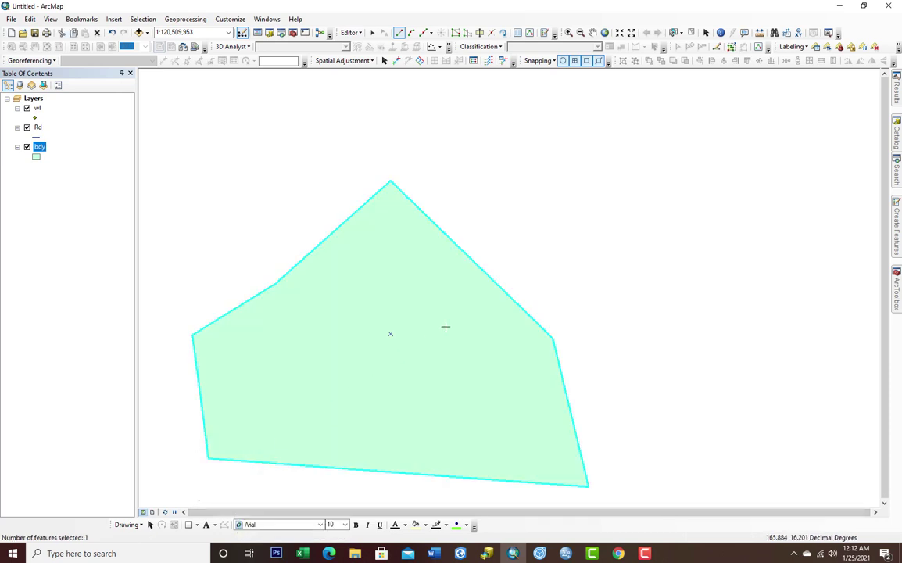
Draw a four-vertex Rd line running diagonally across the boundary polygon from lower left to upper right, and finish the sketch.
click(895, 212)
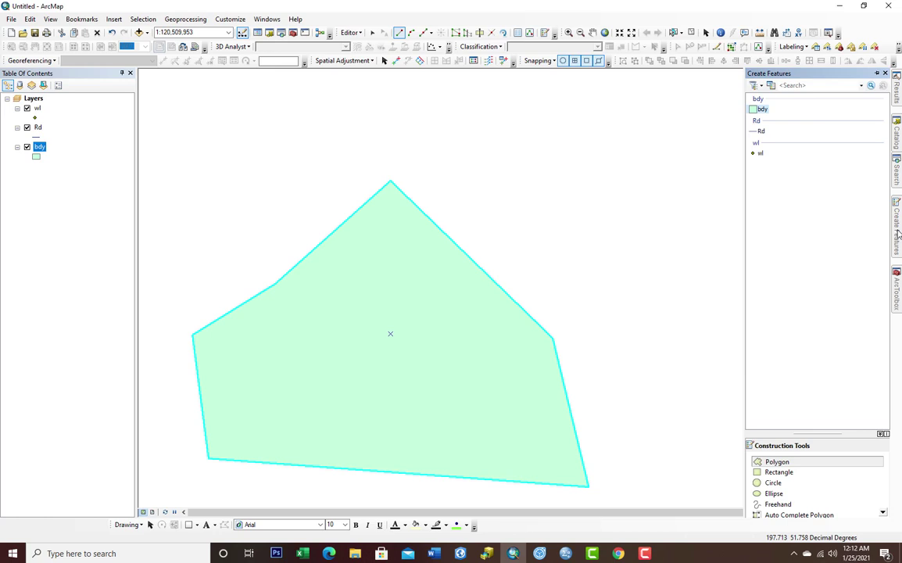
click(760, 132)
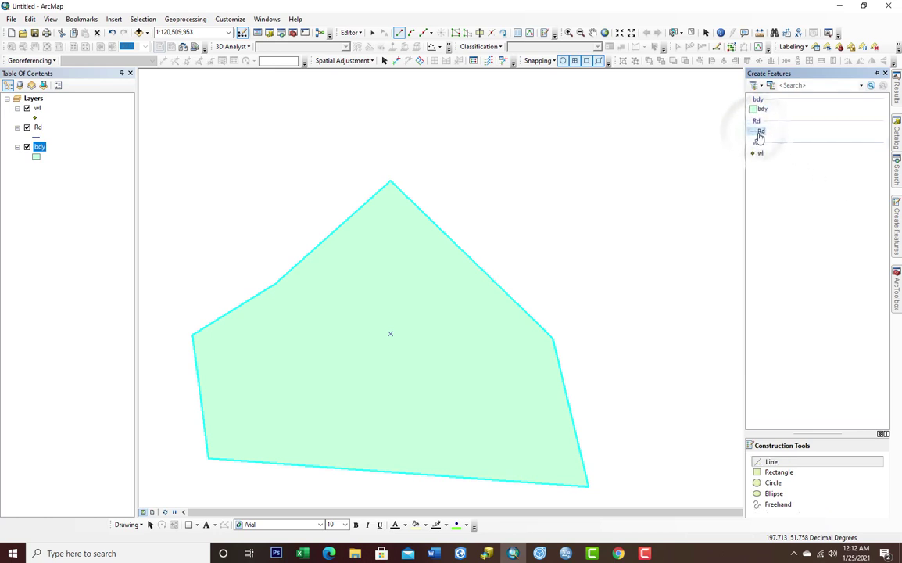
click(150, 429)
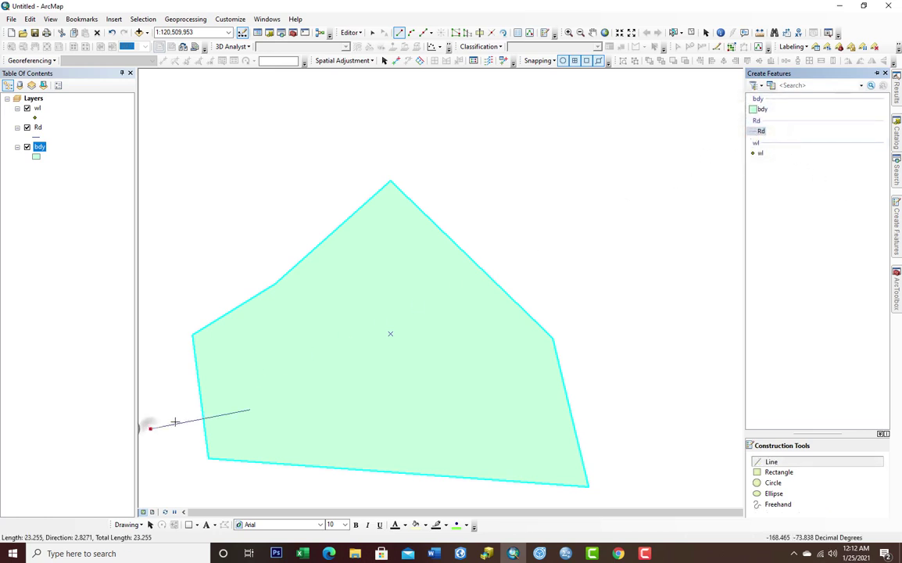
click(293, 364)
click(440, 295)
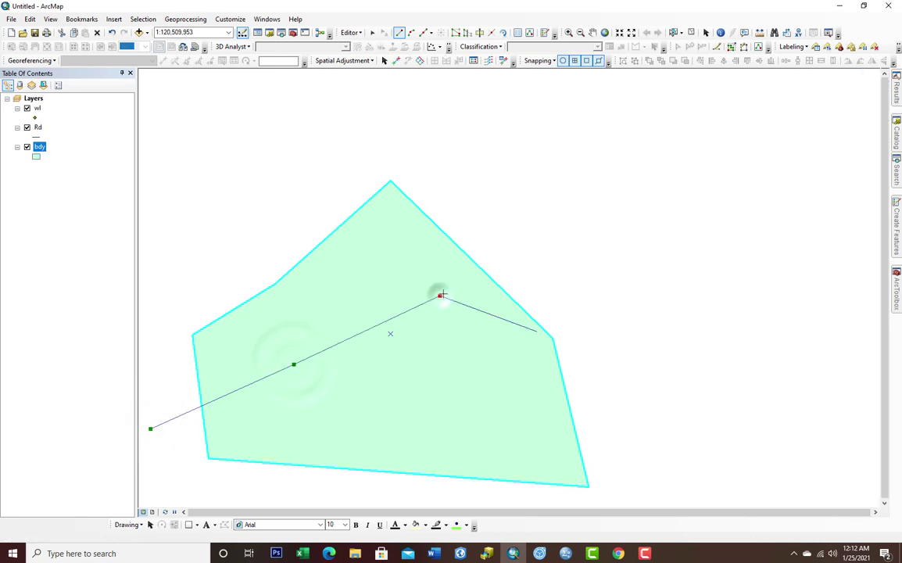
click(611, 201)
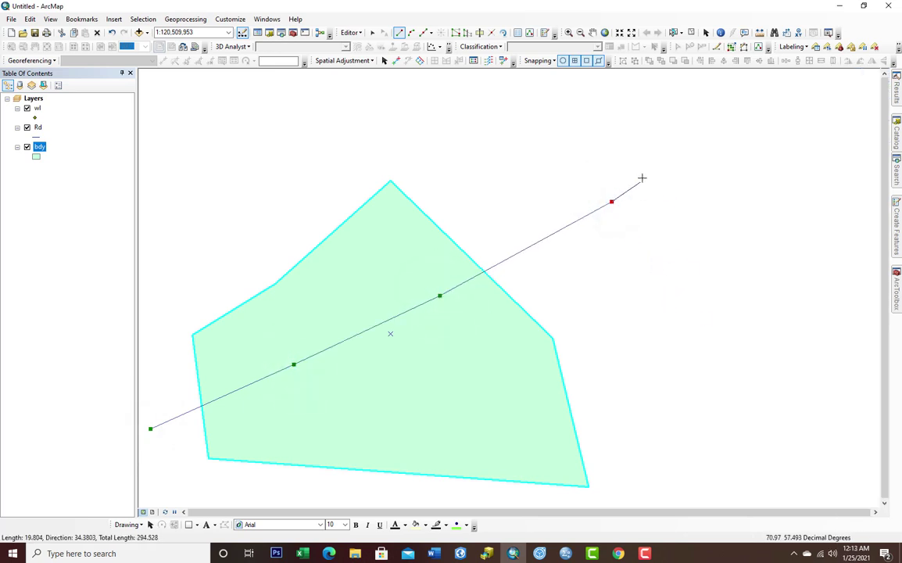
right_click(641, 178)
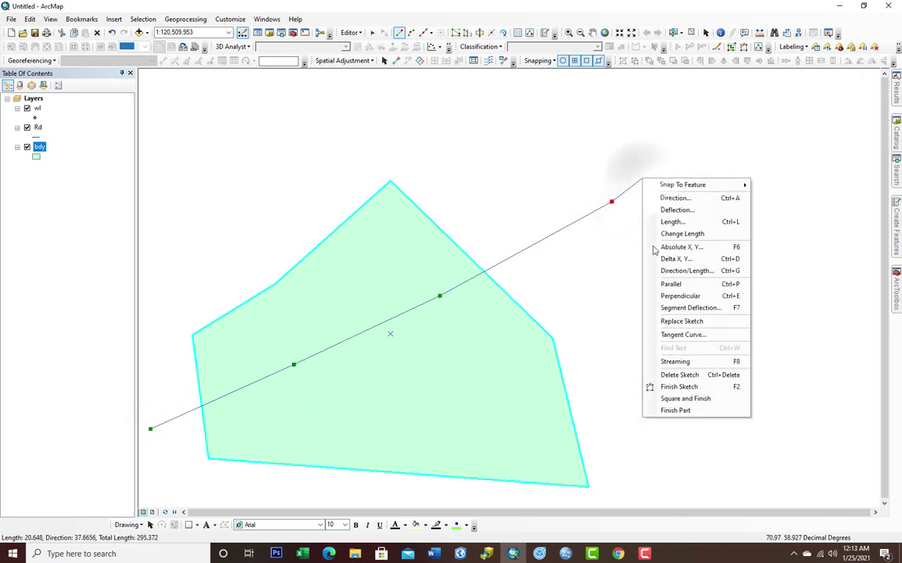
click(677, 388)
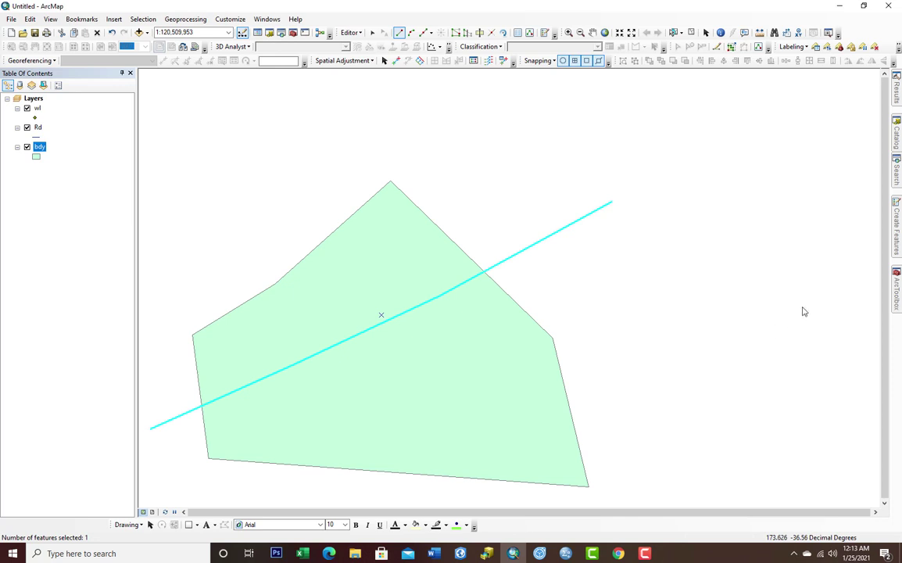
Place seven wl points scattered inside the boundary polygon on both sides of the Rd line.
click(899, 247)
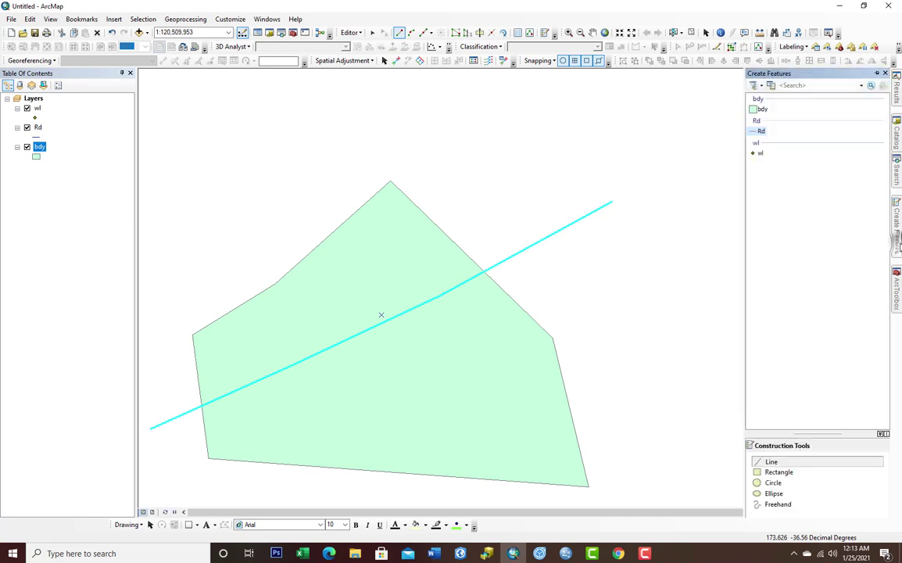
click(758, 152)
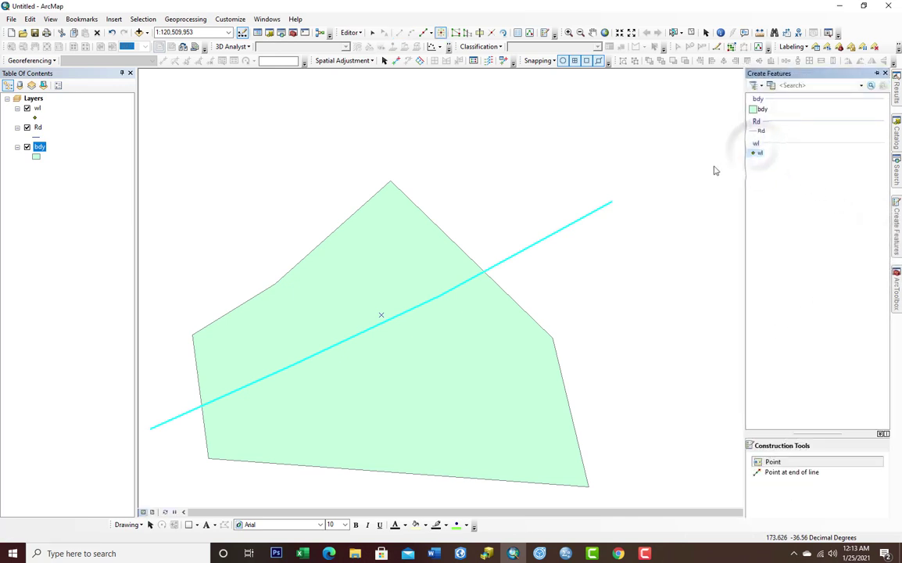
click(362, 290)
click(359, 365)
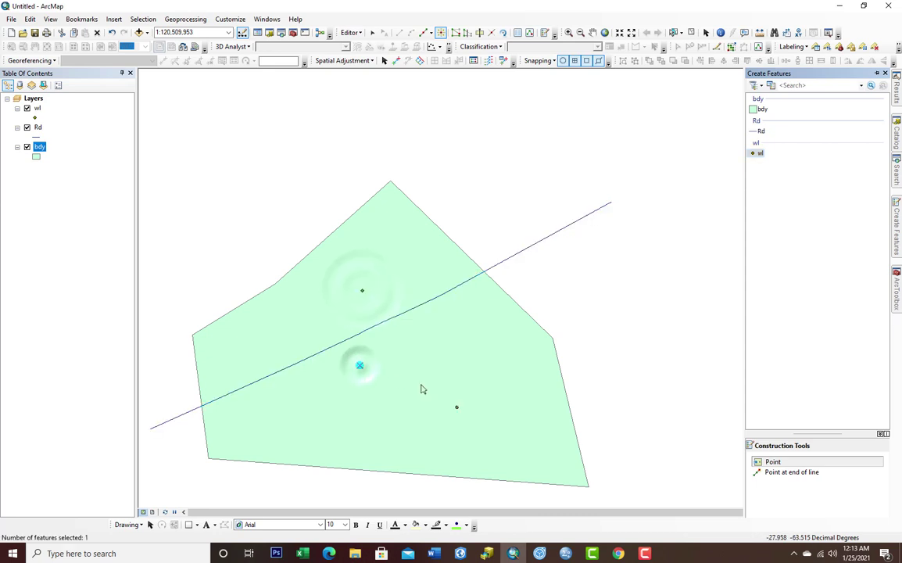
click(464, 399)
click(293, 424)
click(455, 335)
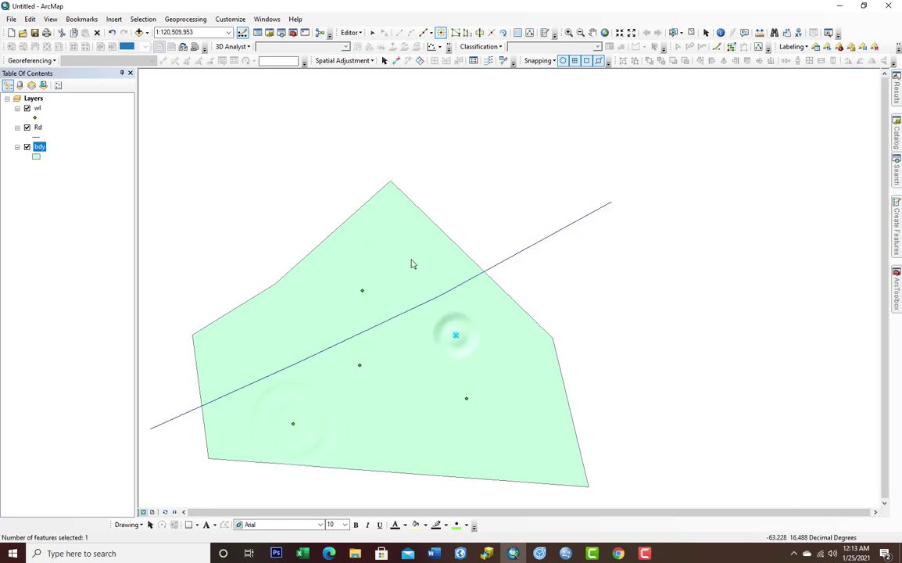
click(401, 241)
click(286, 319)
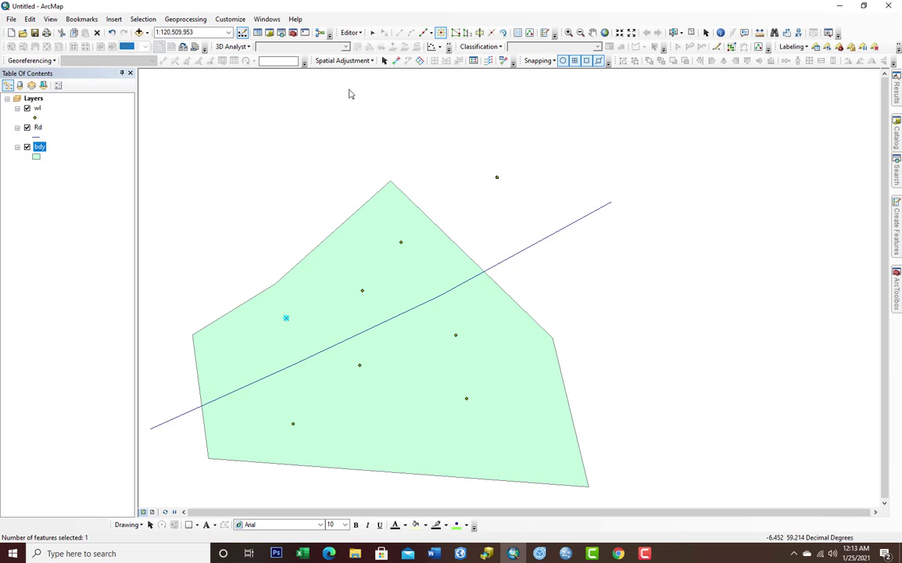
Save the edits made to the bdy, Rd and wl layers and stop the edit session.
click(350, 32)
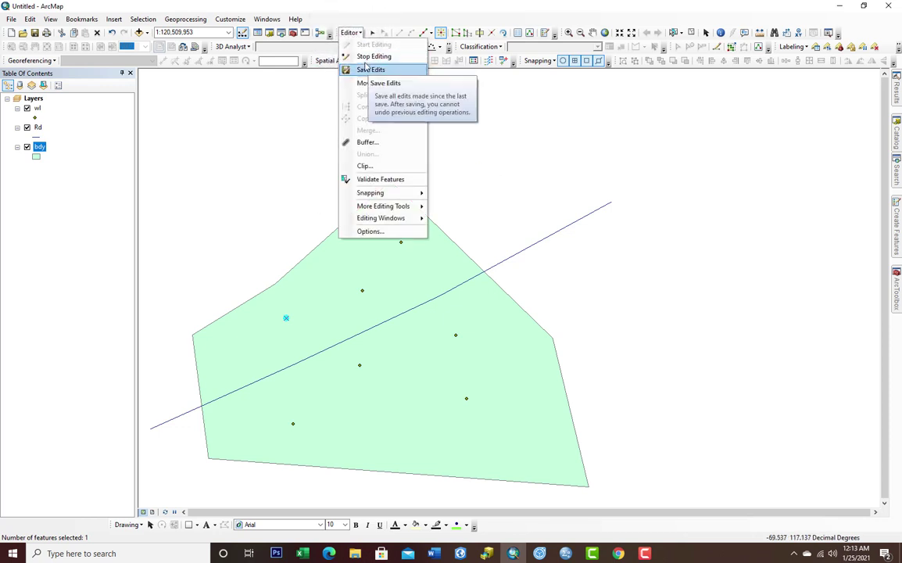
click(369, 70)
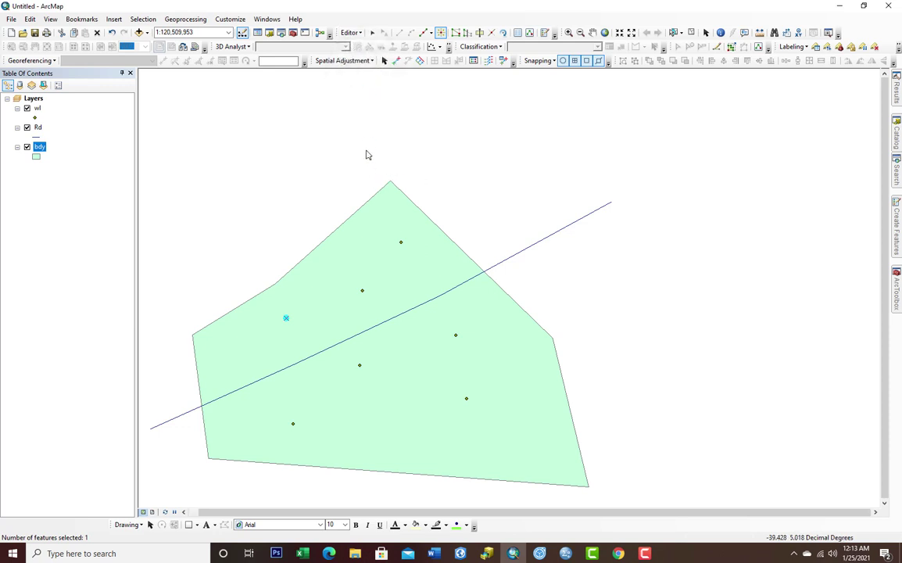
click(350, 33)
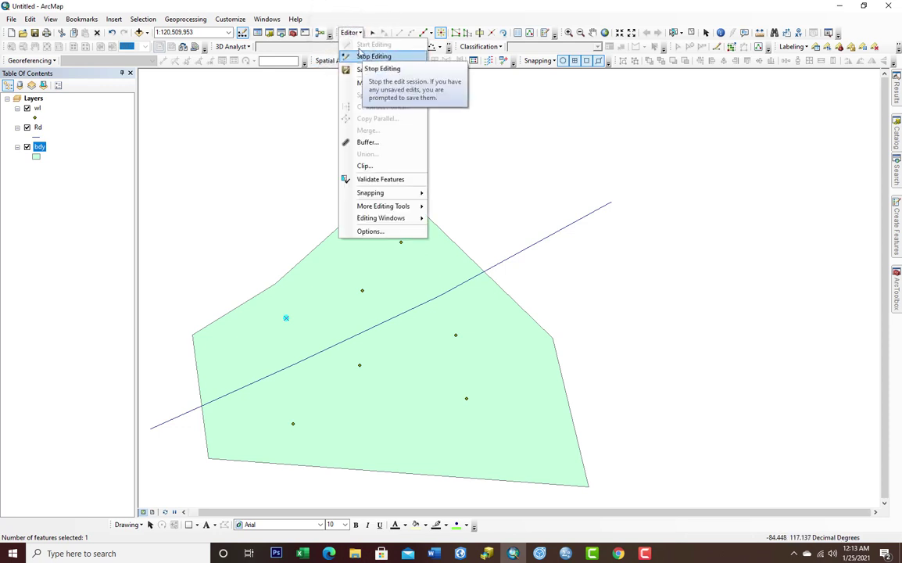
click(364, 57)
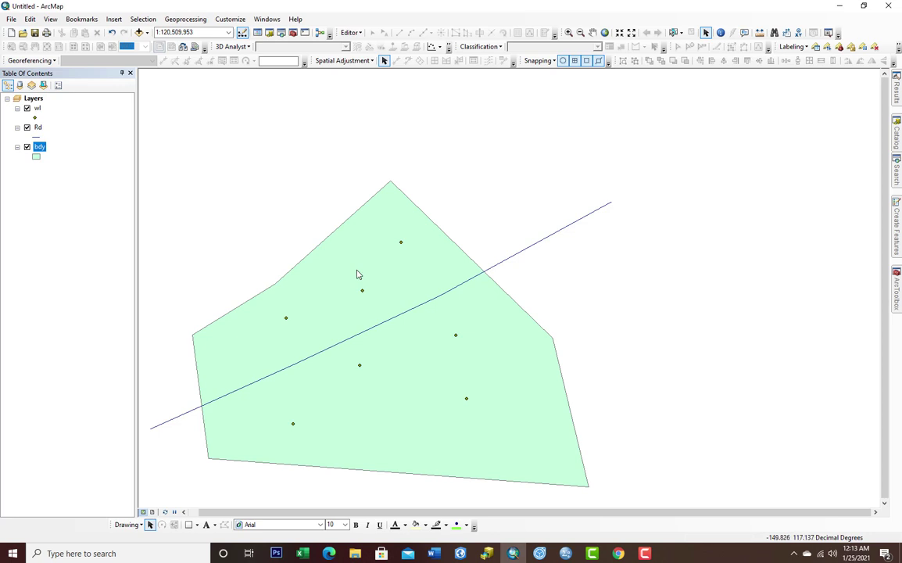
Select the bdy polygon on the map with the Select Features tool.
click(672, 33)
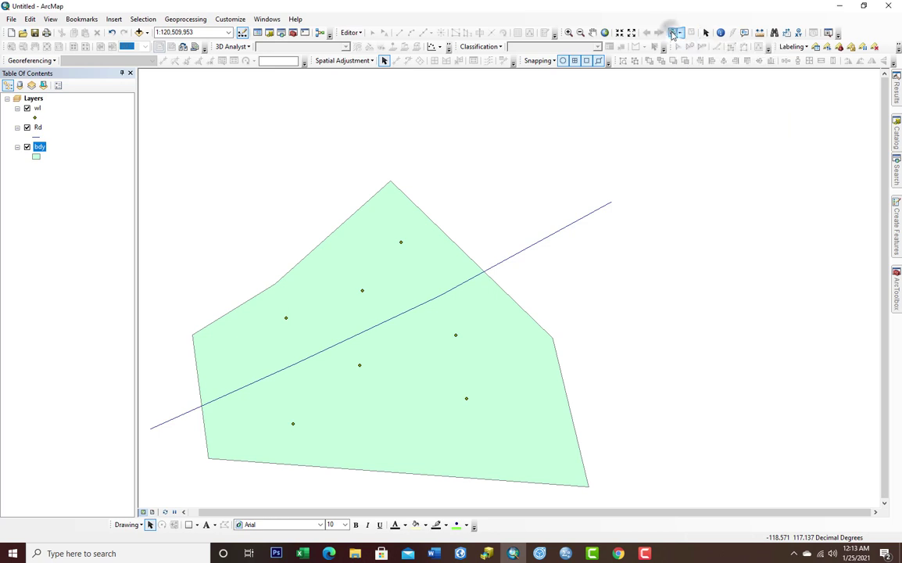
click(334, 291)
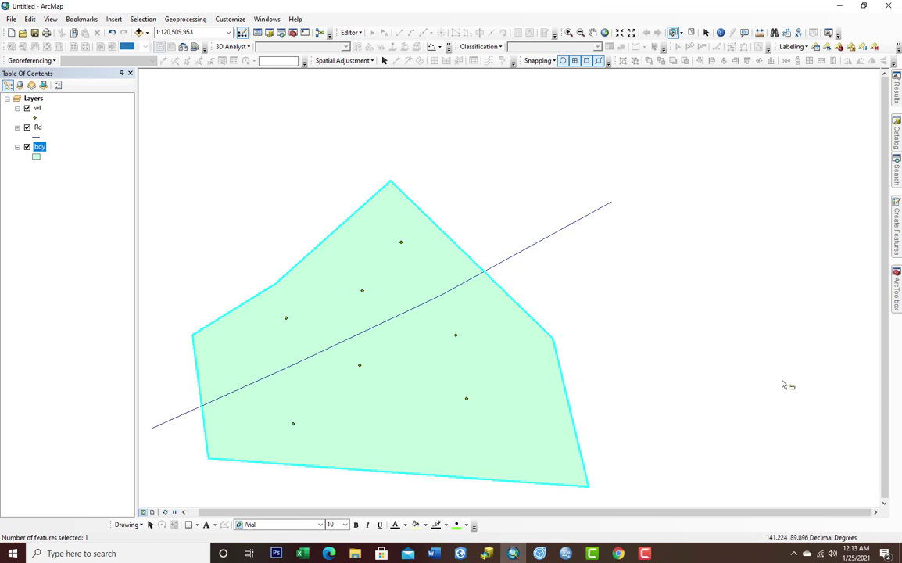
click(646, 553)
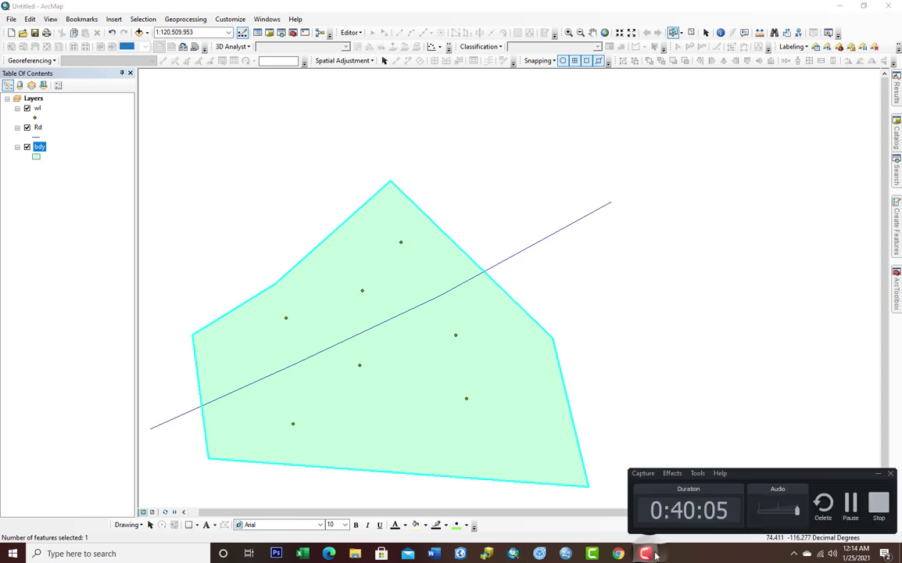